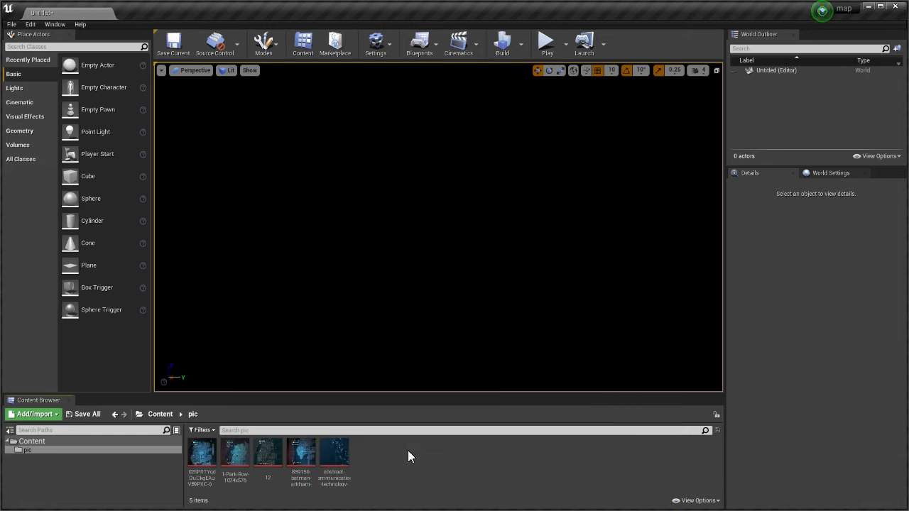
Open the Level Blueprint, review its nodes that add the widget to the viewport, and close it
left_click(158, 415)
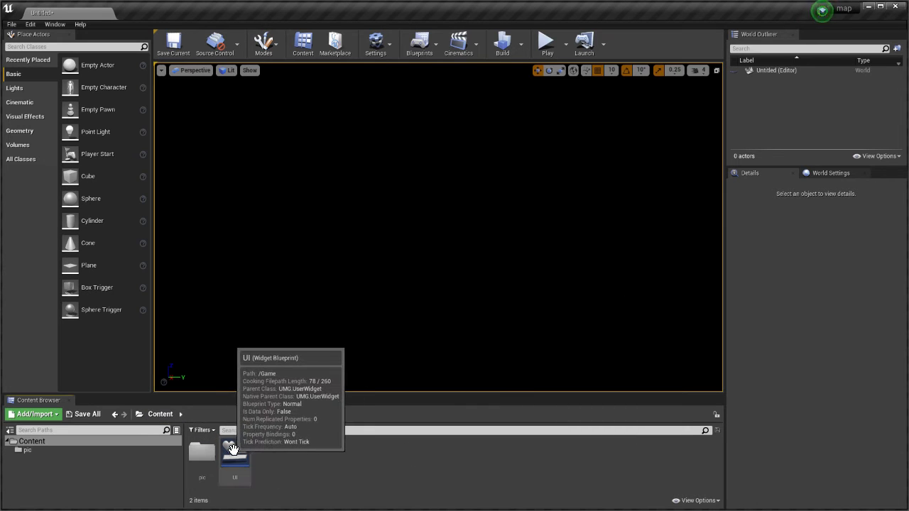
left_click(418, 41)
left_click(452, 115)
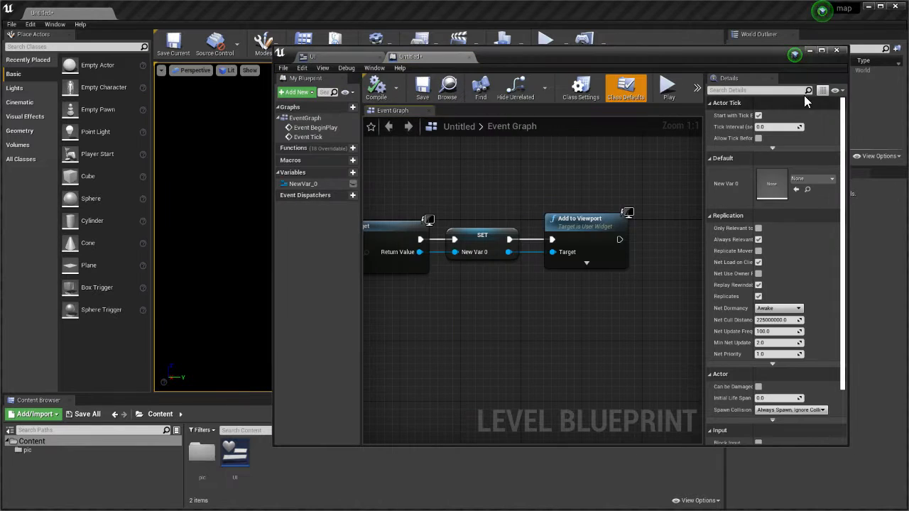
left_click(838, 50)
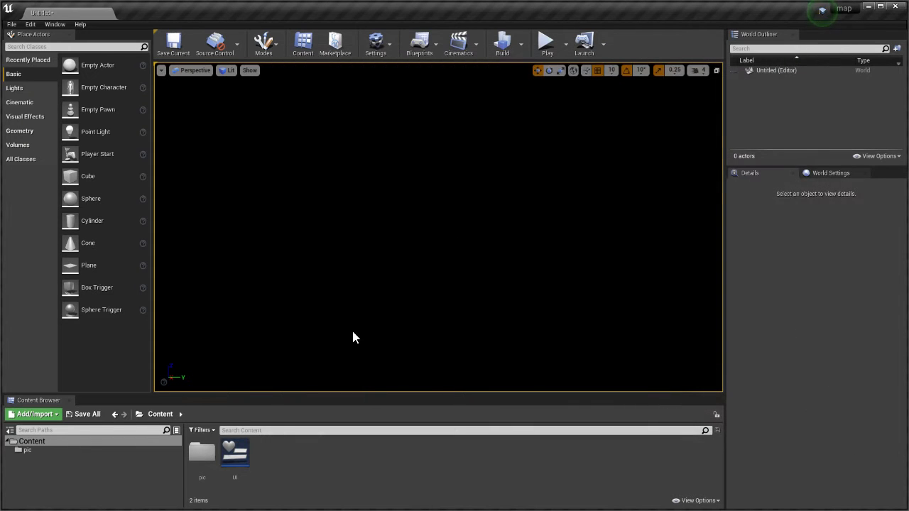
Open the UI widget blueprint and place the abstract-communication-technology texture from the pic folder on its canvas
left_click(235, 457)
double_click(240, 442)
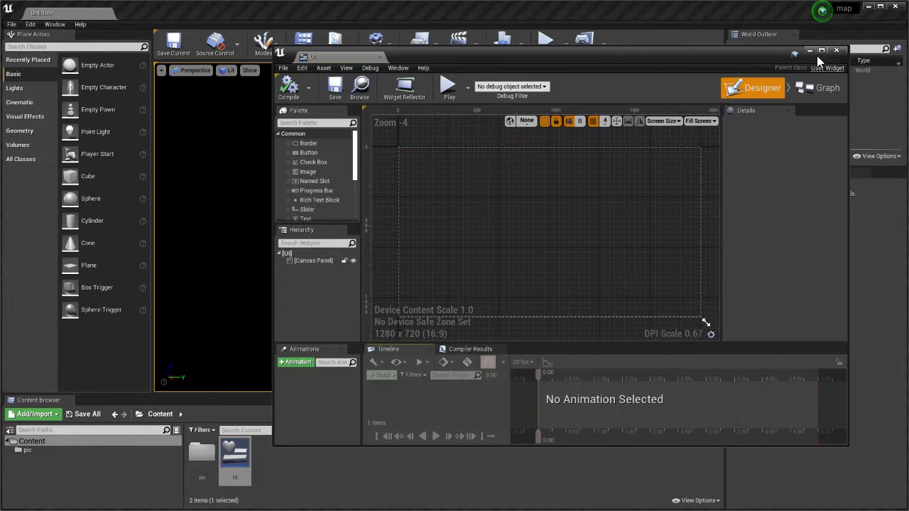
double_click(205, 453)
left_click_drag(345, 474, 705, 144)
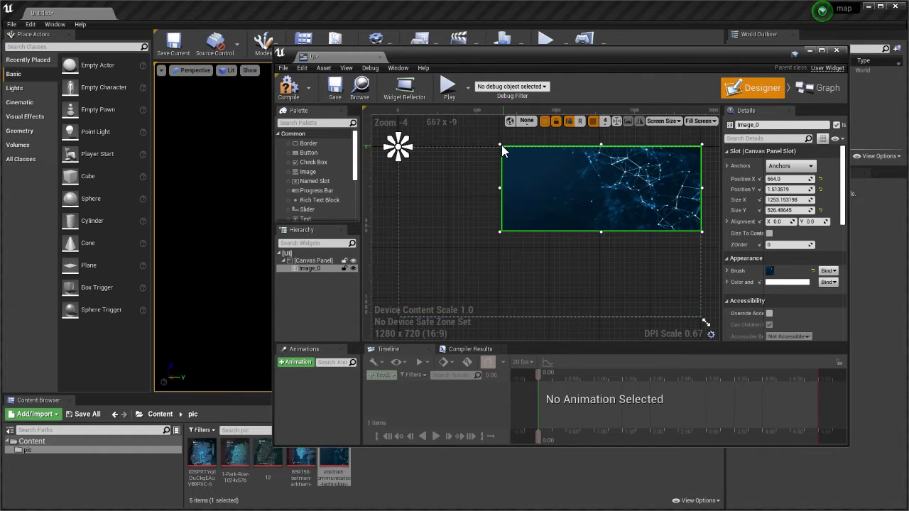
Maximize the widget editor and stretch the background image over the whole canvas, to about 1908 by 1091
left_click_drag(499, 144, 396, 146)
left_click(821, 50)
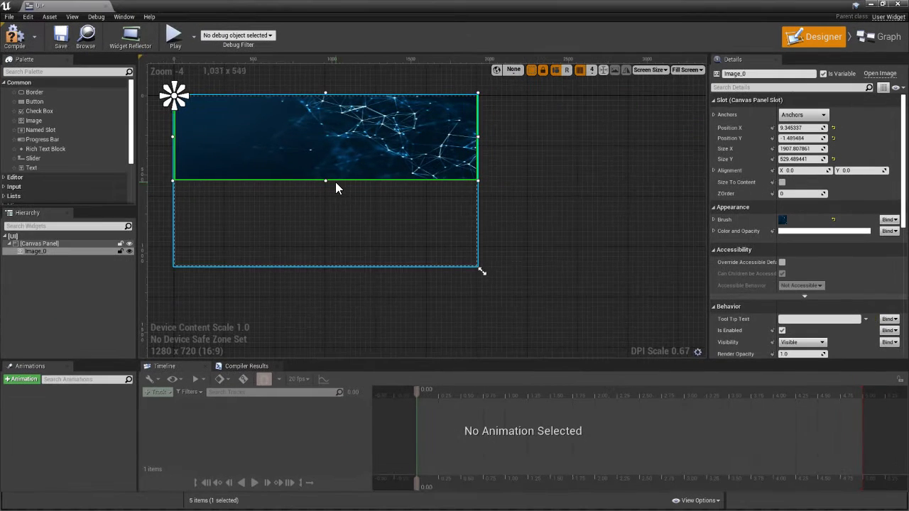
left_click_drag(322, 181, 327, 268)
Anchor the background image to the centre of the canvas and save the widget
left_click(811, 114)
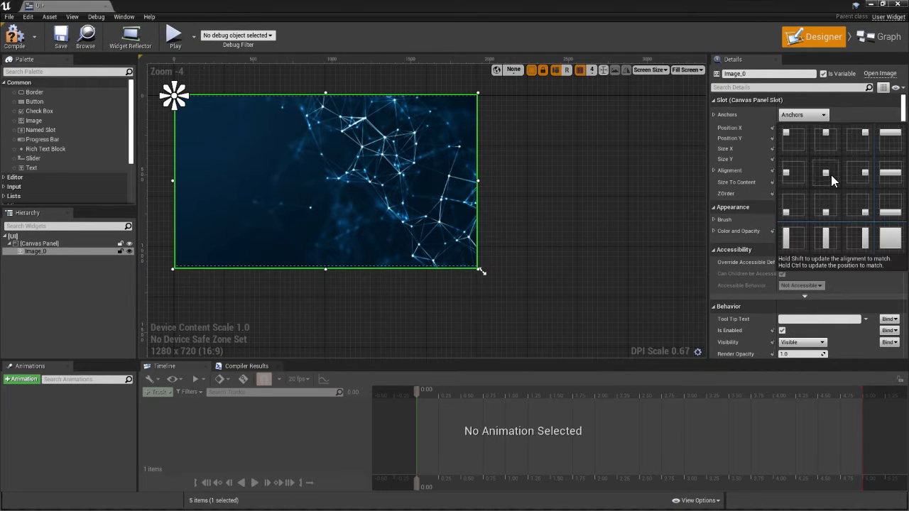
left_click(831, 175)
left_click(61, 41)
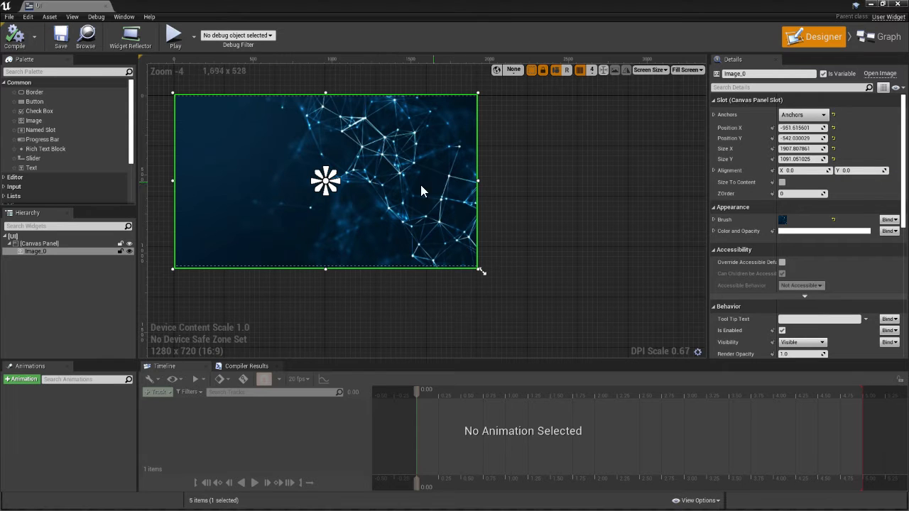
Extend the background image slightly past the canvas edges, to a size of about 1937 by 1097
scroll(496, 160, "up", 3)
scroll(513, 223, "up", 2)
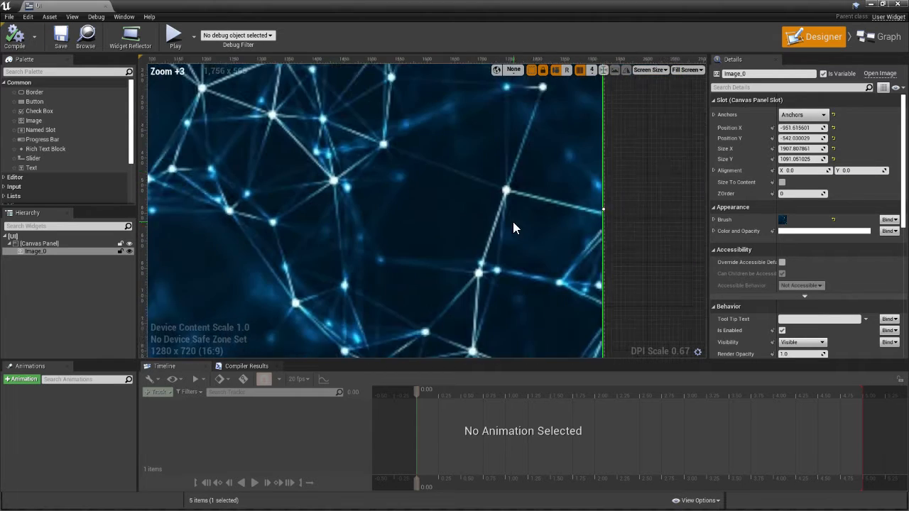
left_click_drag(620, 204, 628, 205)
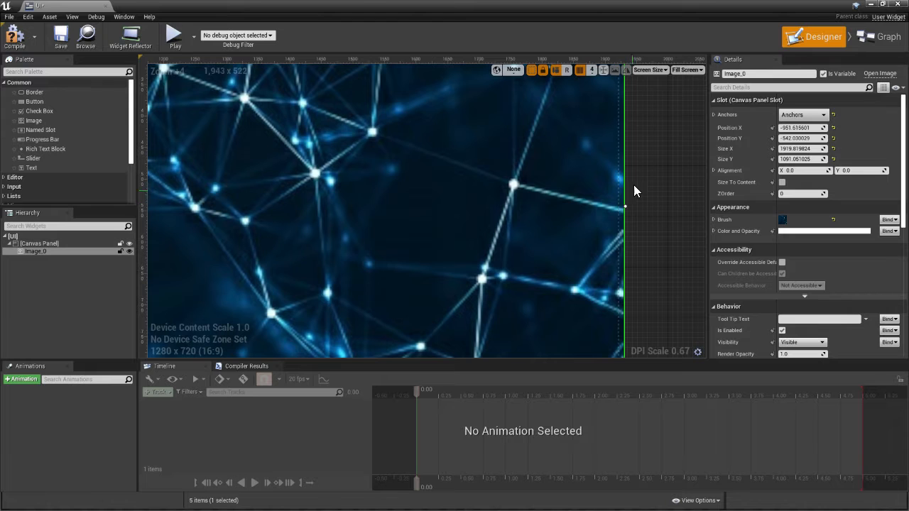
right_click_drag(654, 123, 589, 405)
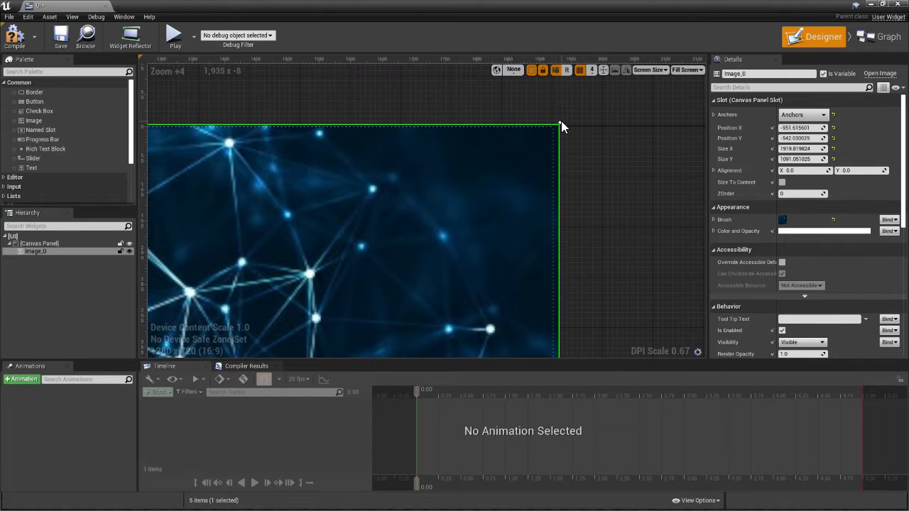
left_click_drag(561, 120, 559, 122)
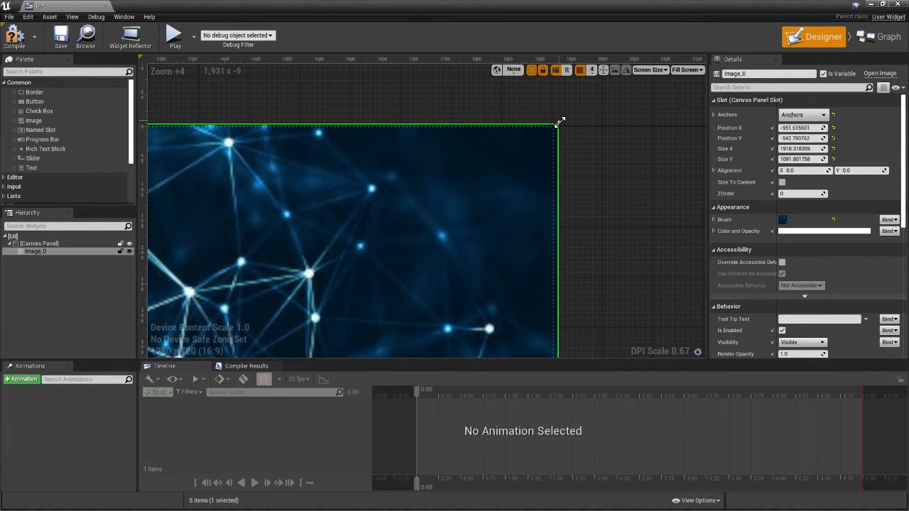
right_click_drag(290, 184, 558, 177)
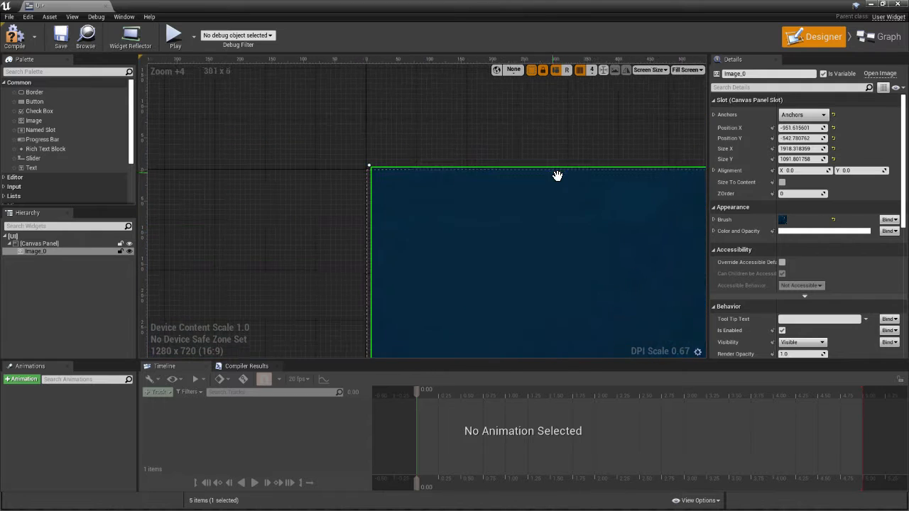
left_click_drag(369, 165, 358, 163)
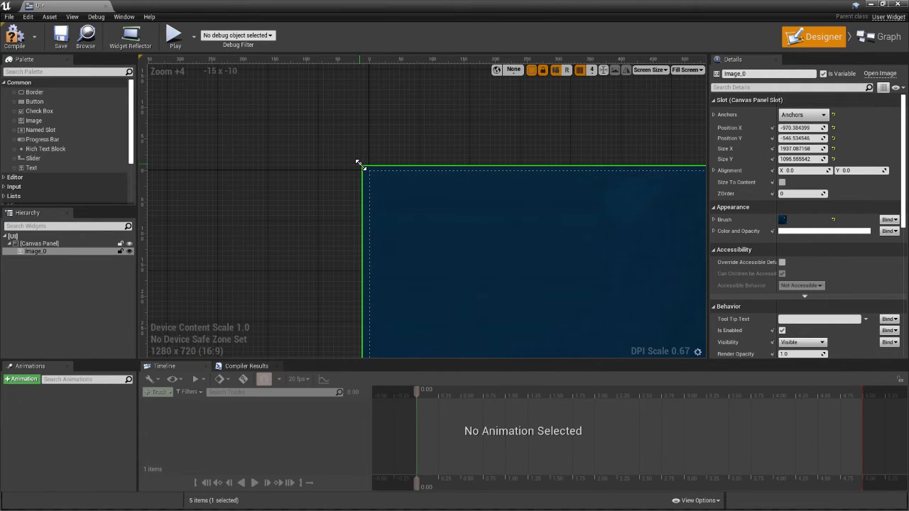
right_click_drag(491, 284, 319, 215)
scroll(369, 269, "down", 5)
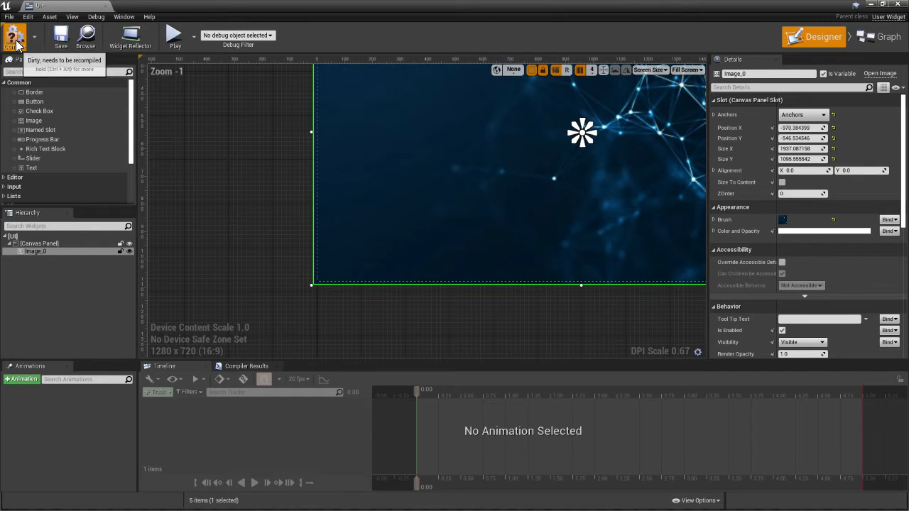
Return to the level editor, play the level to check the background image in the viewport, and stop playing
left_click(871, 4)
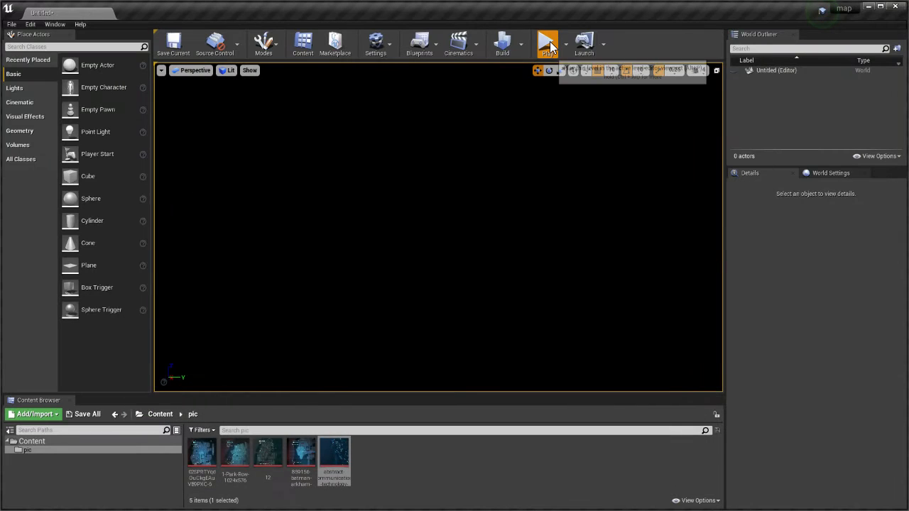
left_click(546, 43)
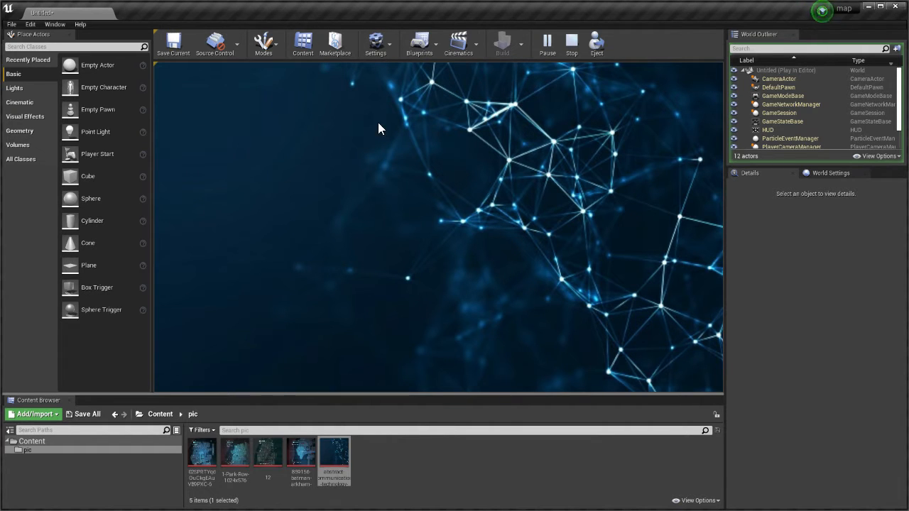
key("Escape")
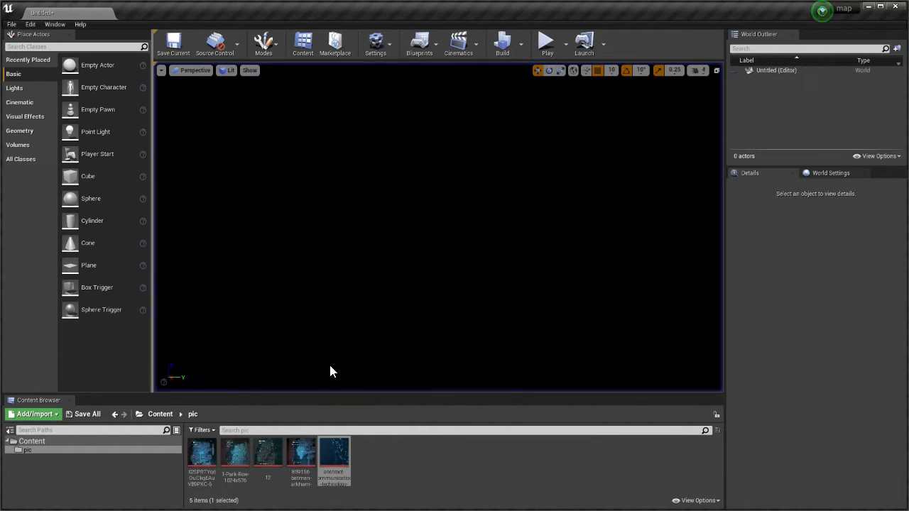
Reopen the UI widget blueprint from the Content folder and bring its canvas into view
left_click(159, 414)
double_click(235, 454)
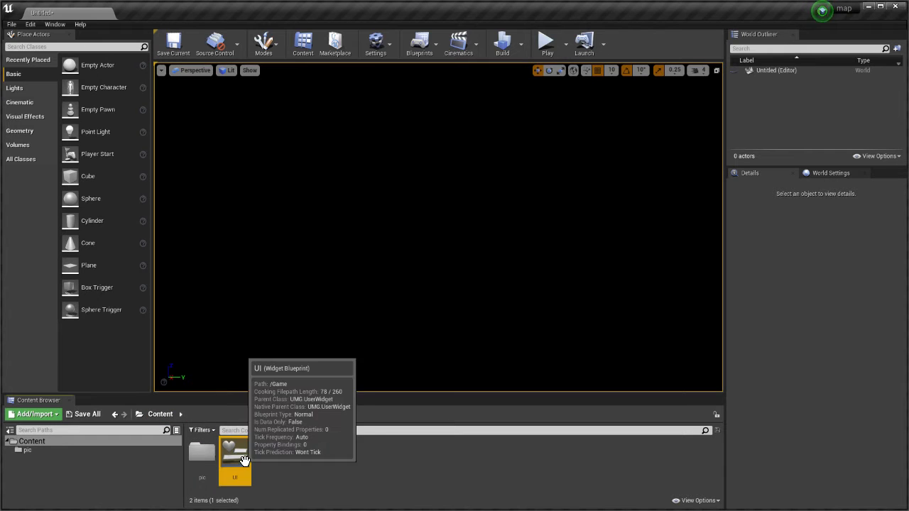
scroll(616, 190, "down", 4)
scroll(436, 183, "up", 4)
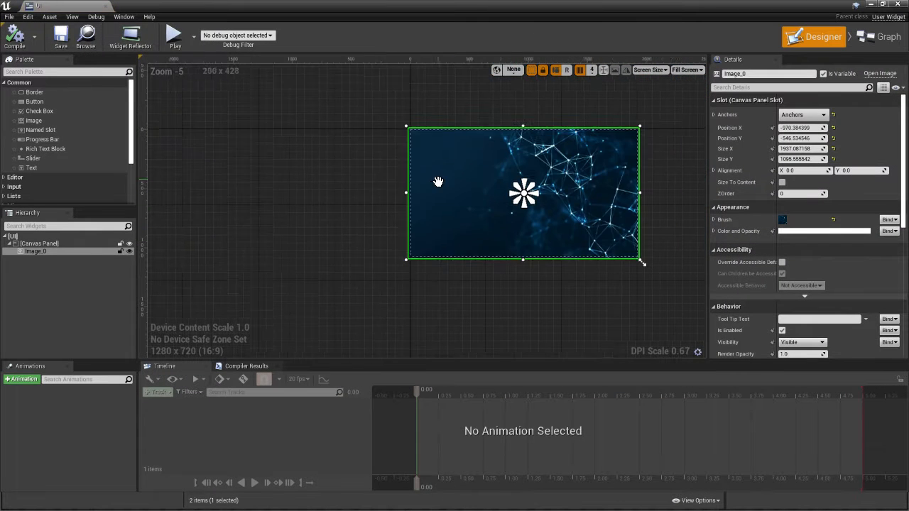
right_click(233, 206)
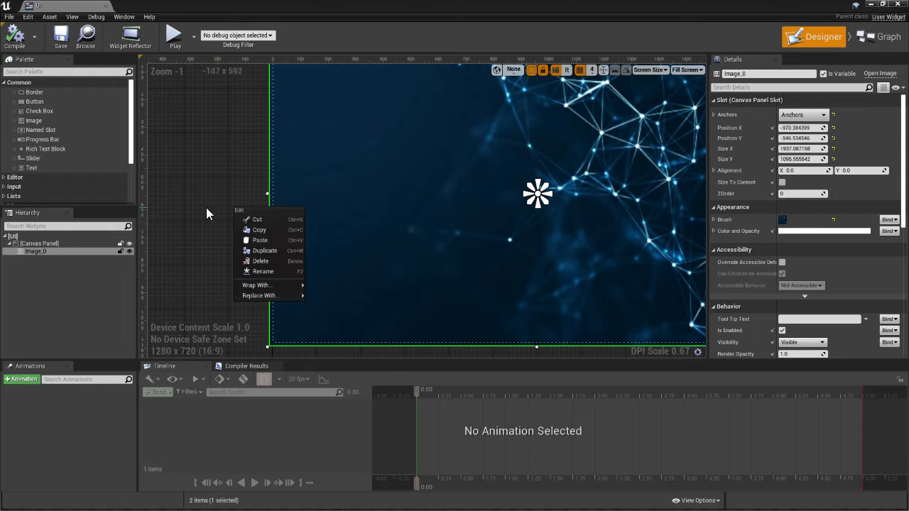
Find the Image widget in the palette and add one, about 543 by 277, at position 132, 692 on the canvas
left_click(39, 71)
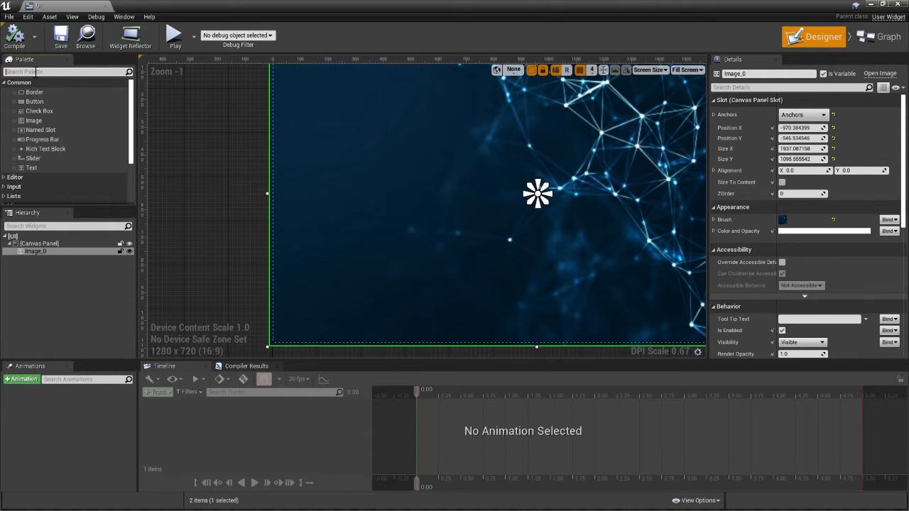
type("img")
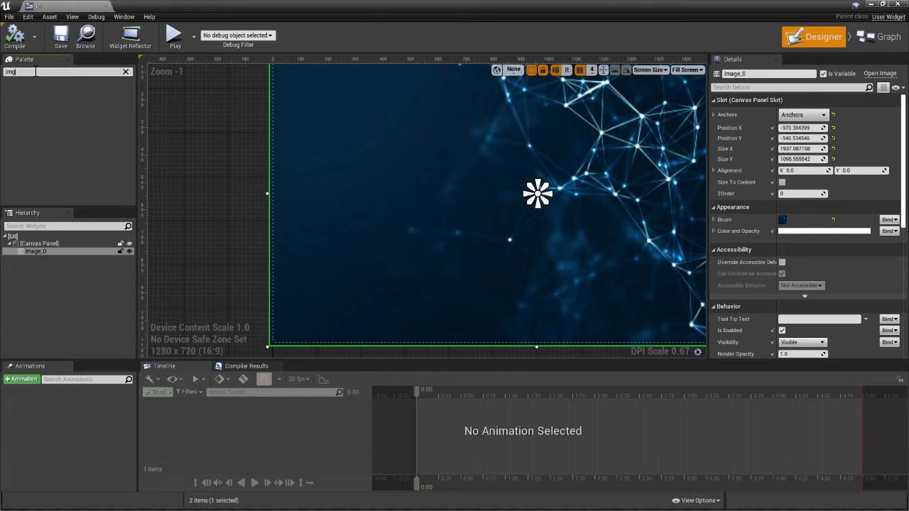
key("BackSpace")
left_click_drag(30, 93, 481, 179)
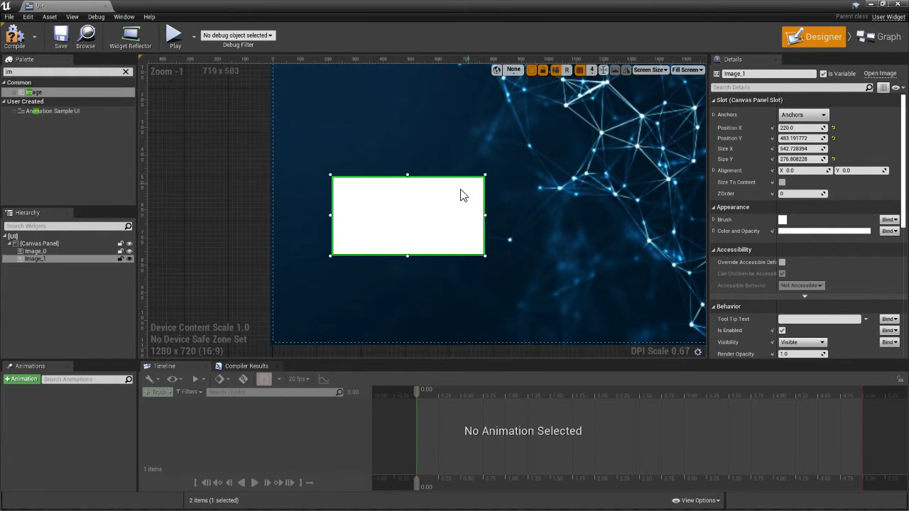
left_click_drag(434, 210, 412, 265)
scroll(286, 233, "down", 4)
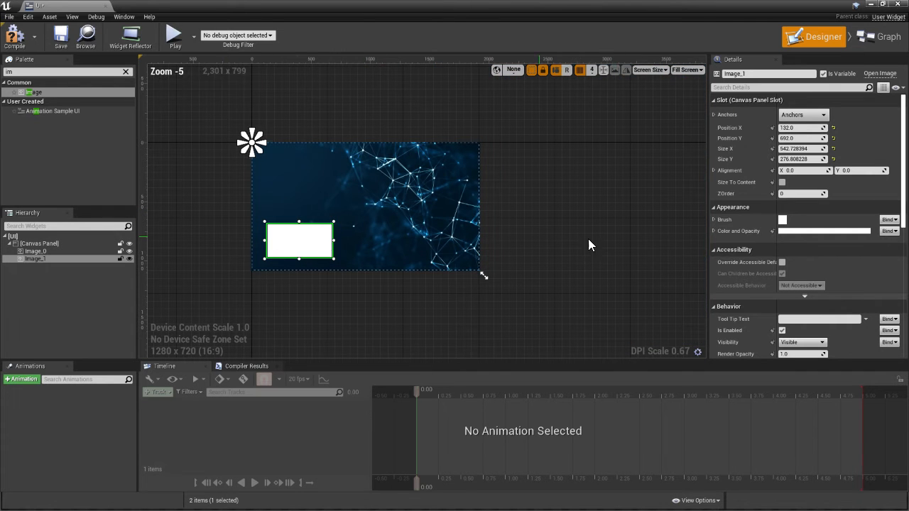
Set the new image's brush to the texture whose name begins with 02SPRTYqdOuCkgEAuVB9PXC-6
left_click(714, 219)
left_click(818, 239)
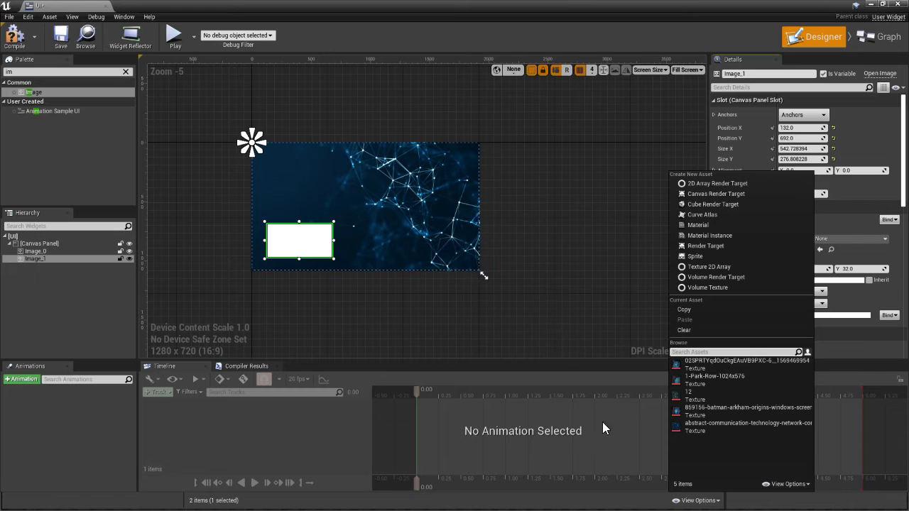
left_click(707, 364)
scroll(336, 243, "up", 7)
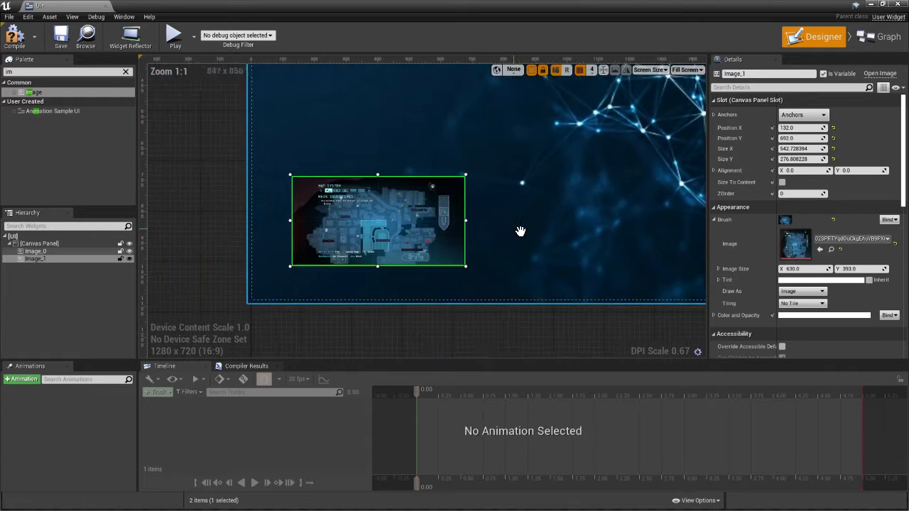
Narrow the map image to about 481 wide and shift it slightly closer to the canvas's lower-left corner
left_click_drag(485, 212, 453, 211)
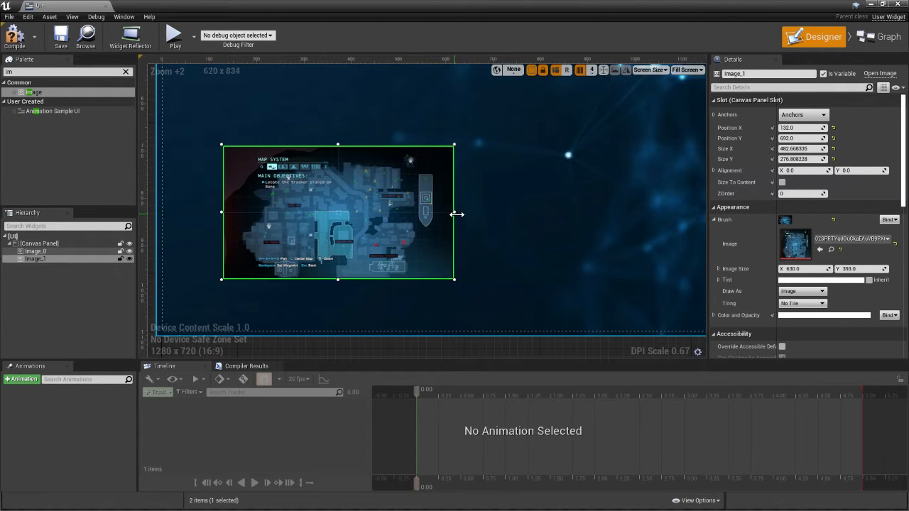
scroll(387, 207, "down", 3)
left_click_drag(395, 205, 378, 213)
left_click(439, 216)
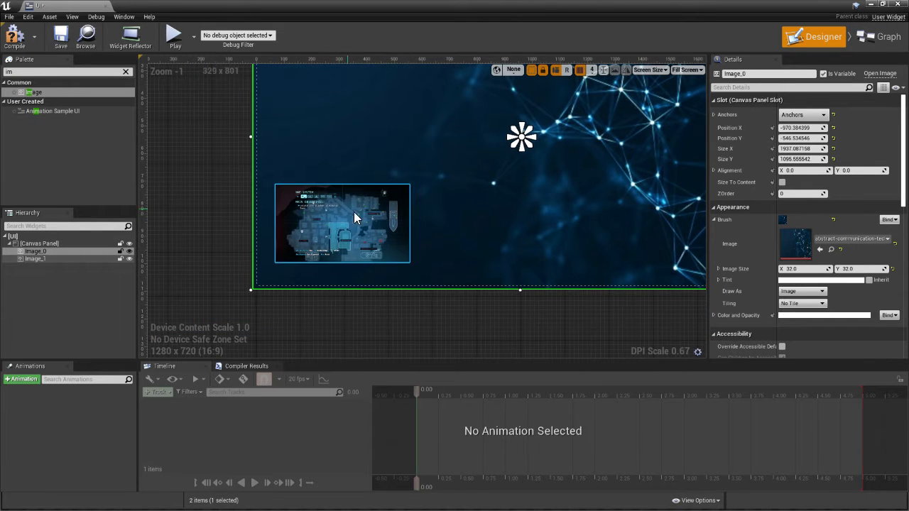
Duplicate the map image, place the copy beside it at 596, 716, and set its texture to 859156-batman-arkham-origins-windows-screenshot-the-map
right_click(368, 223)
left_click(433, 267)
right_click_drag(437, 270, 313, 228)
left_click_drag(253, 142, 392, 305)
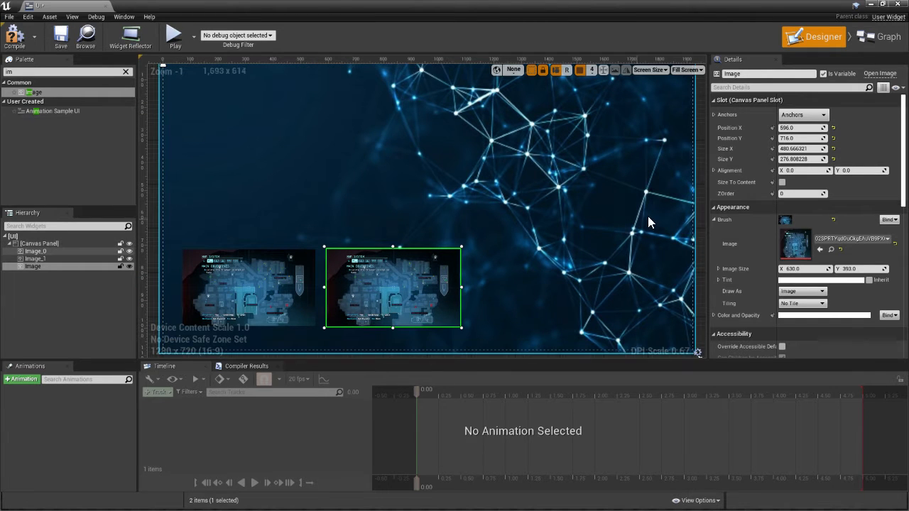
left_click(823, 240)
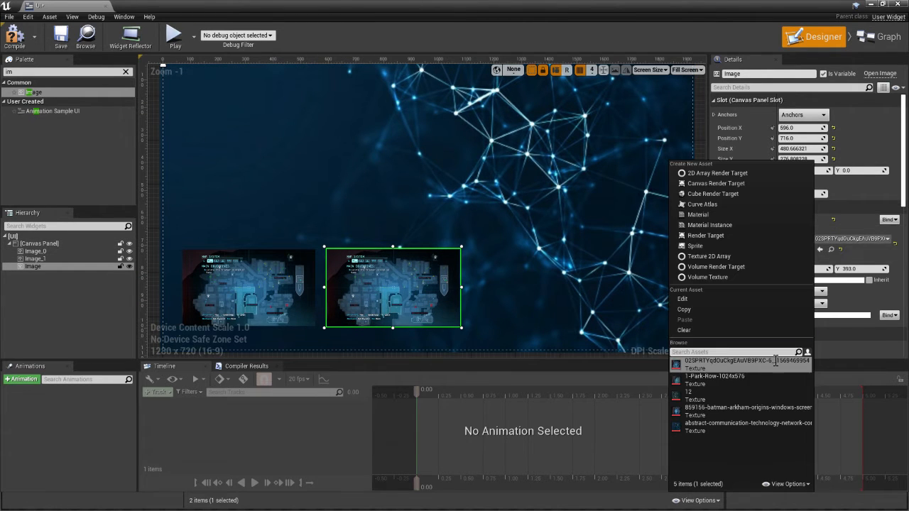
left_click(717, 407)
Duplicate the second map image and place the copy to its right at position 1140, 716
right_click_drag(512, 285, 464, 197)
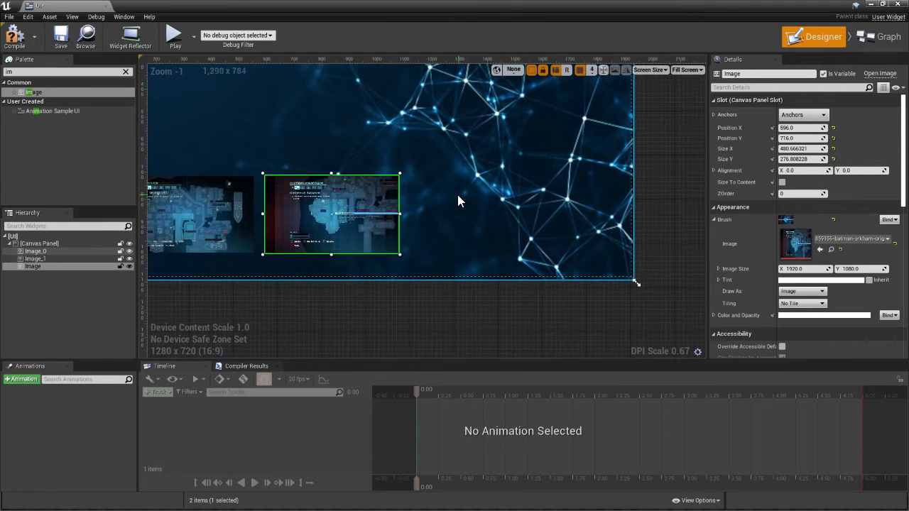
scroll(461, 198, "down", 4)
right_click(588, 207)
scroll(492, 207, "up", 4)
right_click_drag(391, 173, 514, 258)
scroll(305, 181, "down", 2)
right_click_drag(483, 230, 439, 207)
scroll(426, 216, "up", 2)
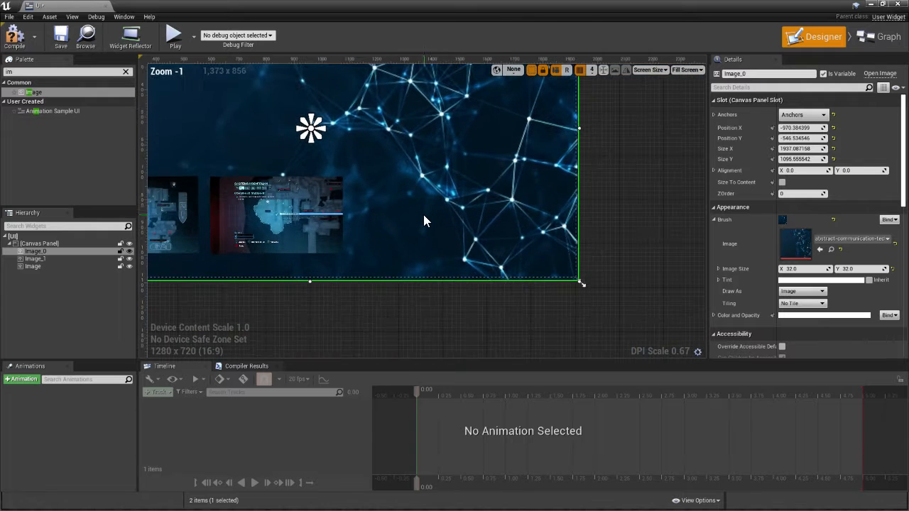
right_click(277, 225)
left_click(307, 254)
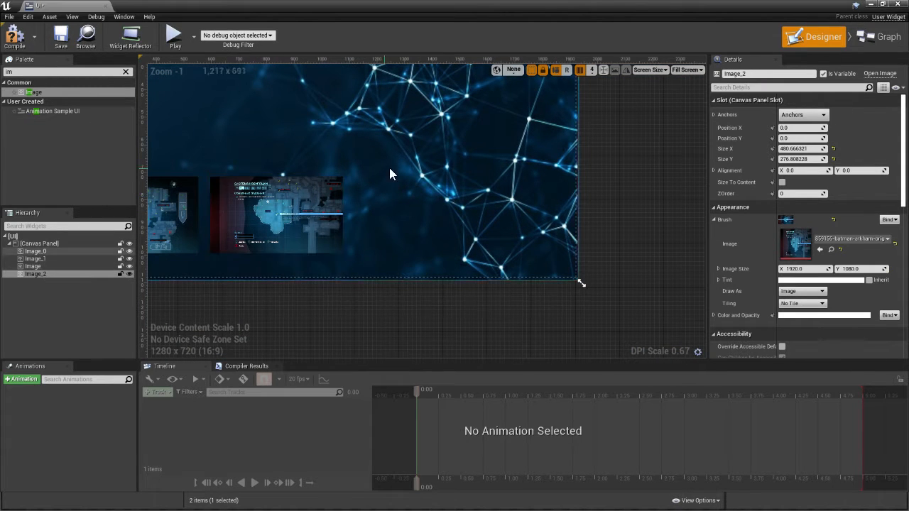
scroll(313, 168, "down", 2)
left_click_drag(209, 86, 429, 230)
Set the third map image's texture to 12 and save the widget
left_click(822, 238)
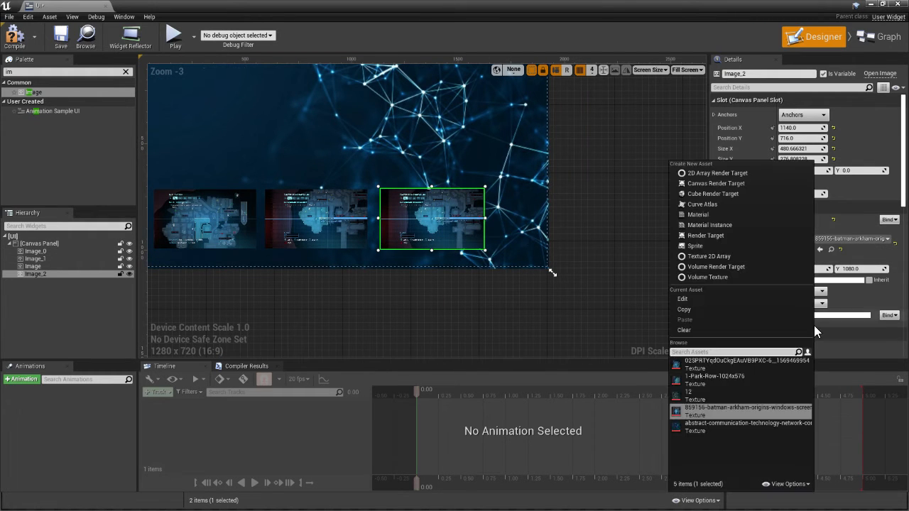
left_click(710, 393)
left_click(605, 217)
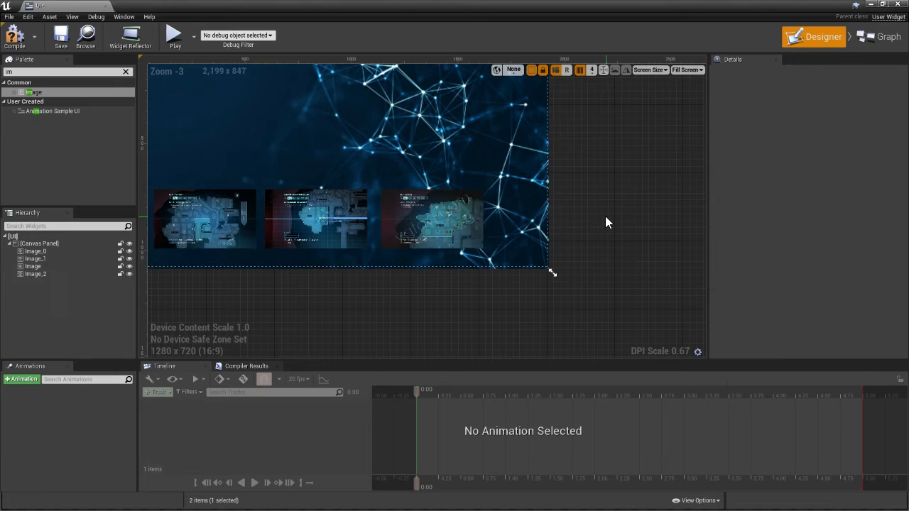
scroll(389, 195, "down", 3)
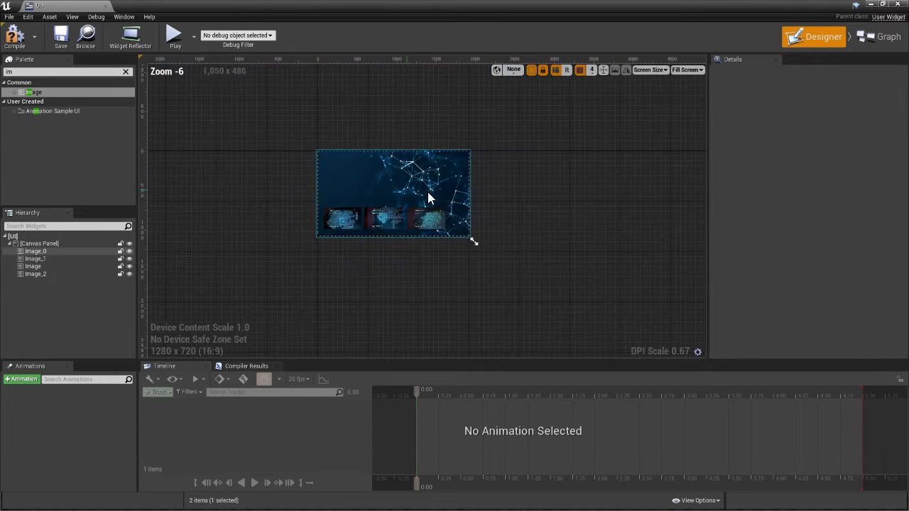
scroll(427, 192, "up", 4)
scroll(235, 242, "down", 1)
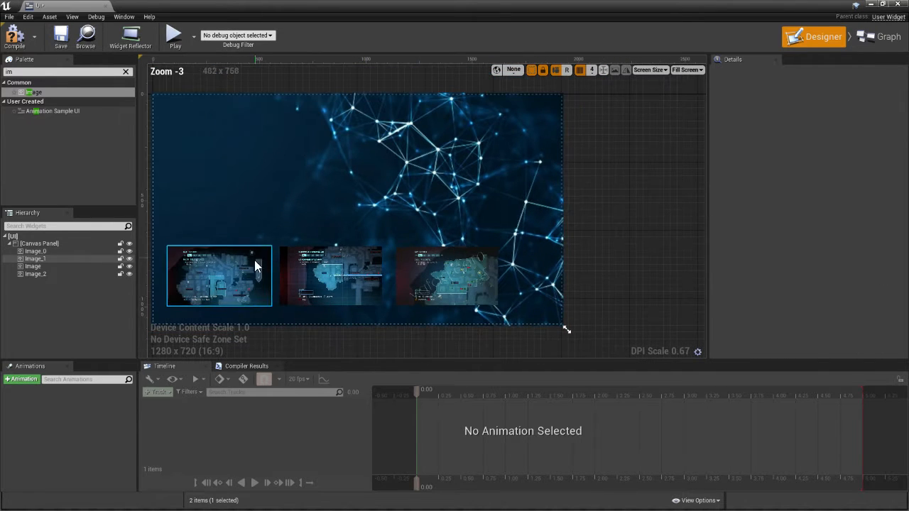
left_click(54, 35)
Add a text block at position 156, 200 near the canvas's upper-left corner and set its text to "Selet Map"
right_click_drag(343, 195, 422, 169)
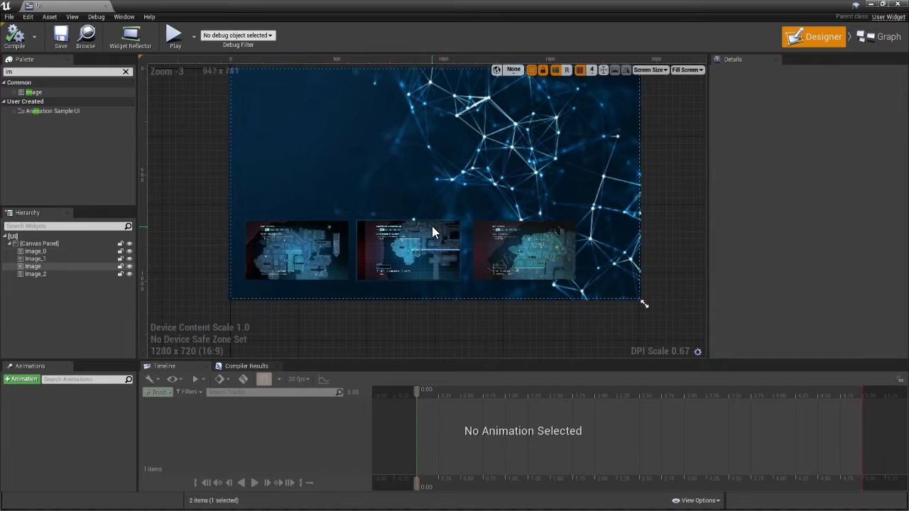
scroll(243, 173, "up", 2)
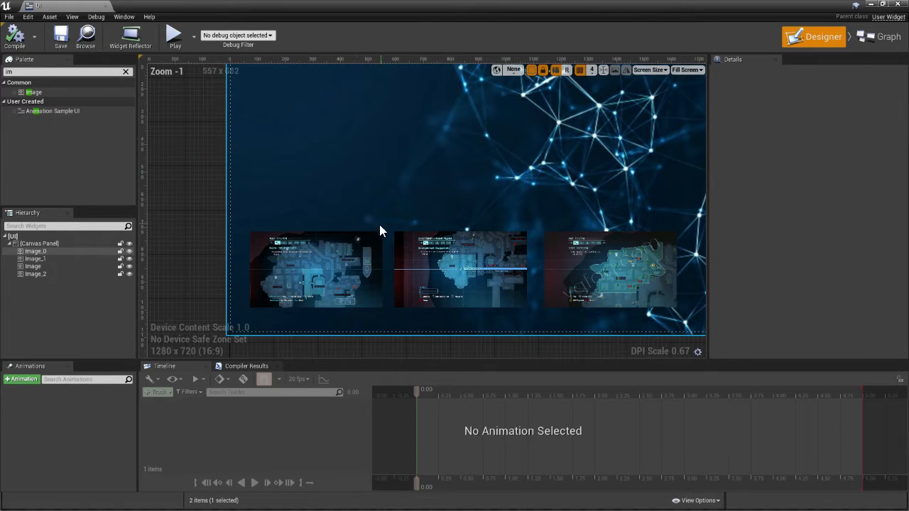
right_click_drag(298, 82, 299, 110)
right_click_drag(372, 120, 371, 177)
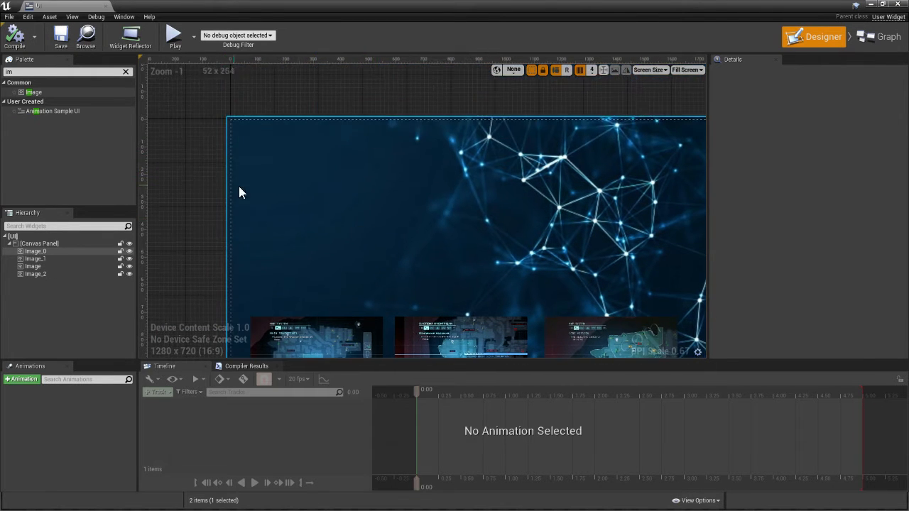
left_click(127, 73)
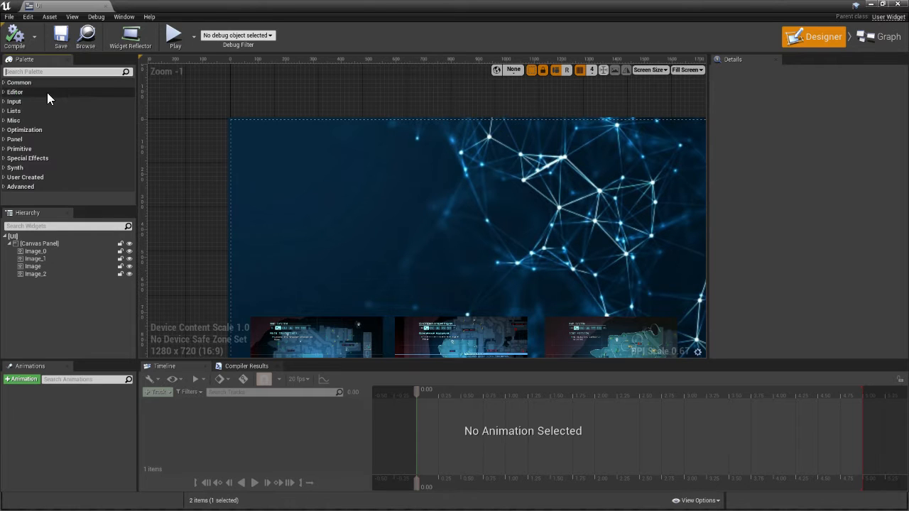
type("text")
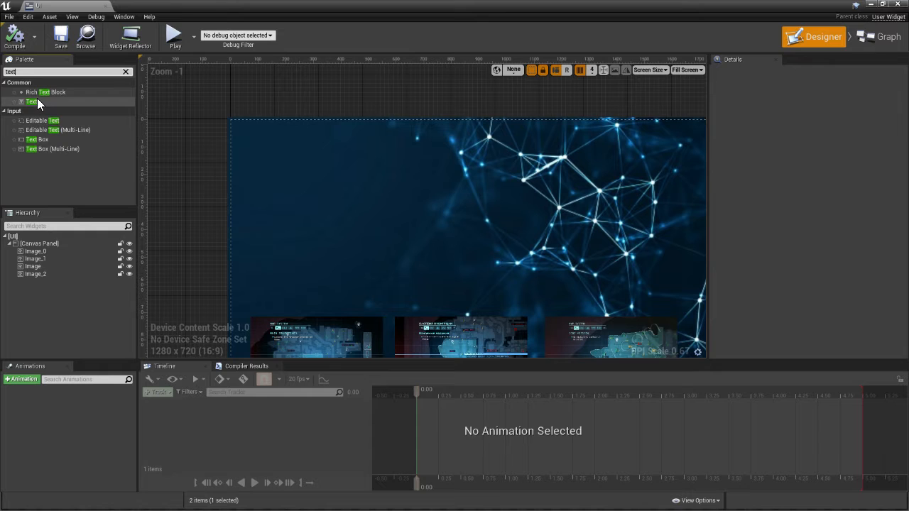
left_click_drag(37, 100, 274, 173)
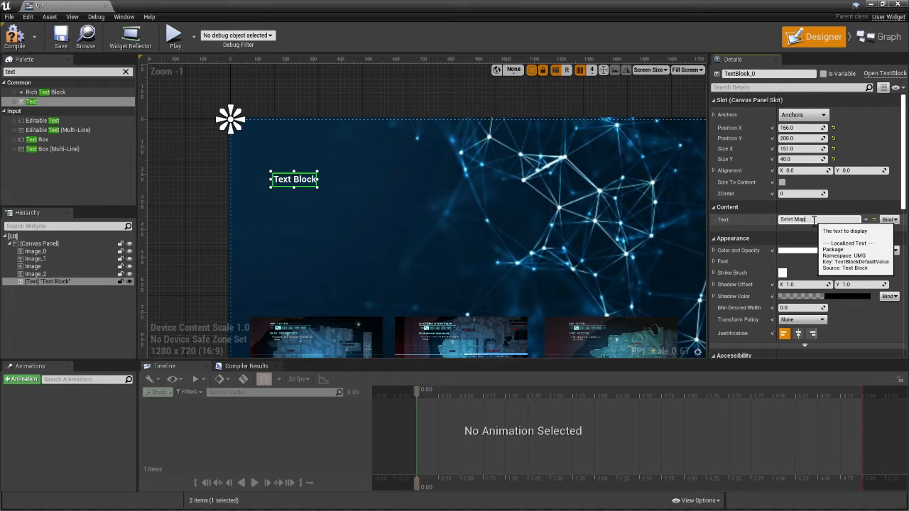
key("Return")
Set the title's font size to 45 and enlarge its text box to about 341 by 71
scroll(289, 192, "up", 2)
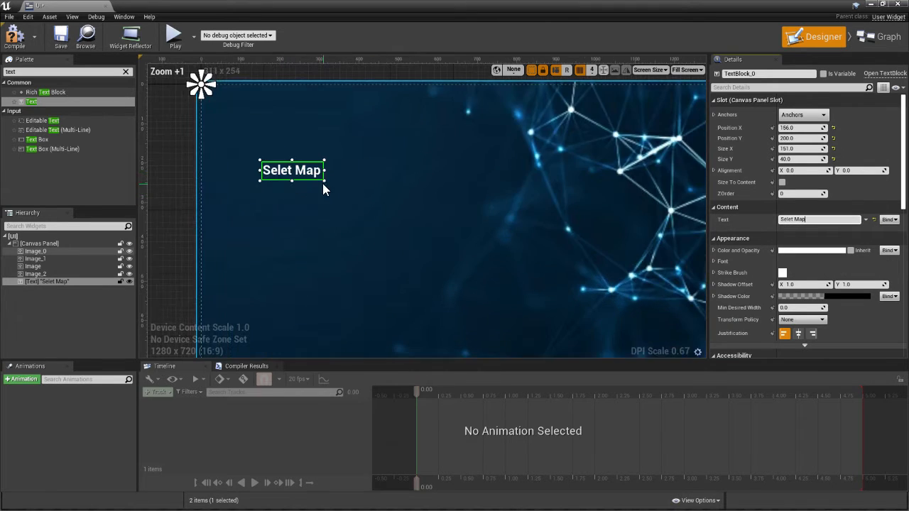
left_click_drag(321, 161, 374, 154)
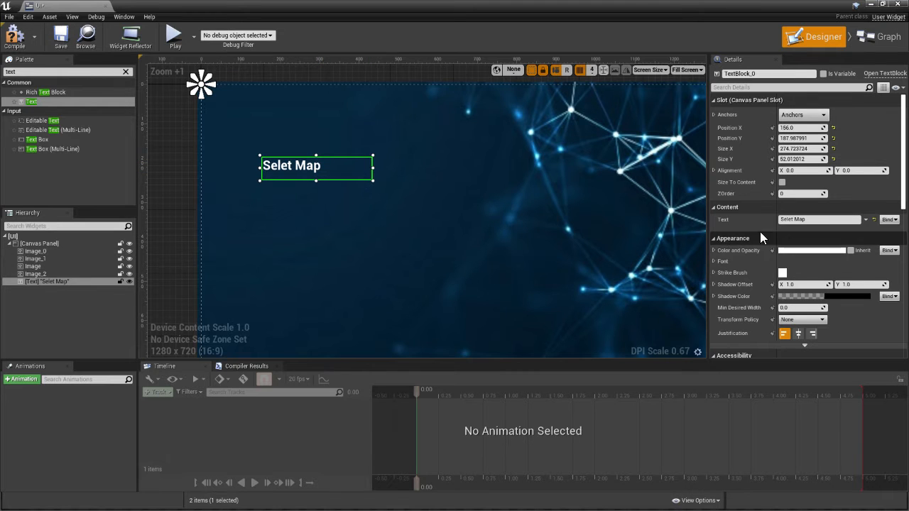
left_click(713, 261)
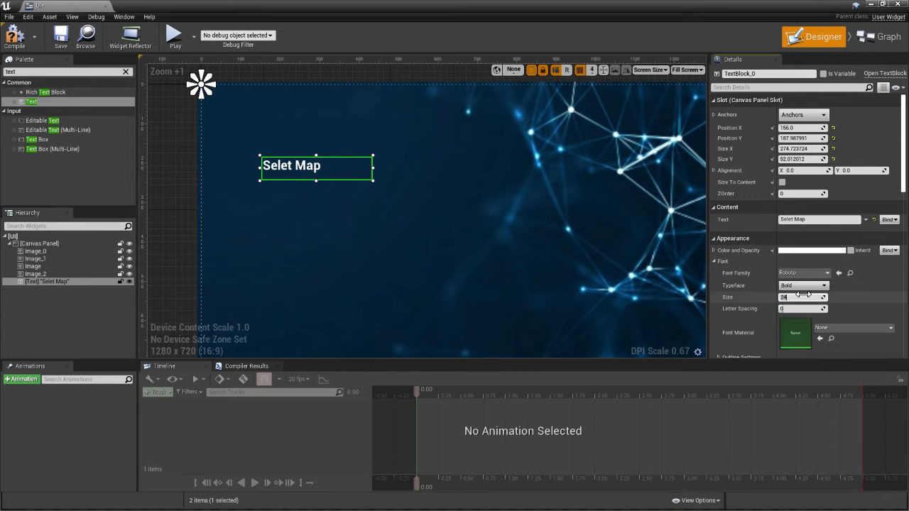
key("Return")
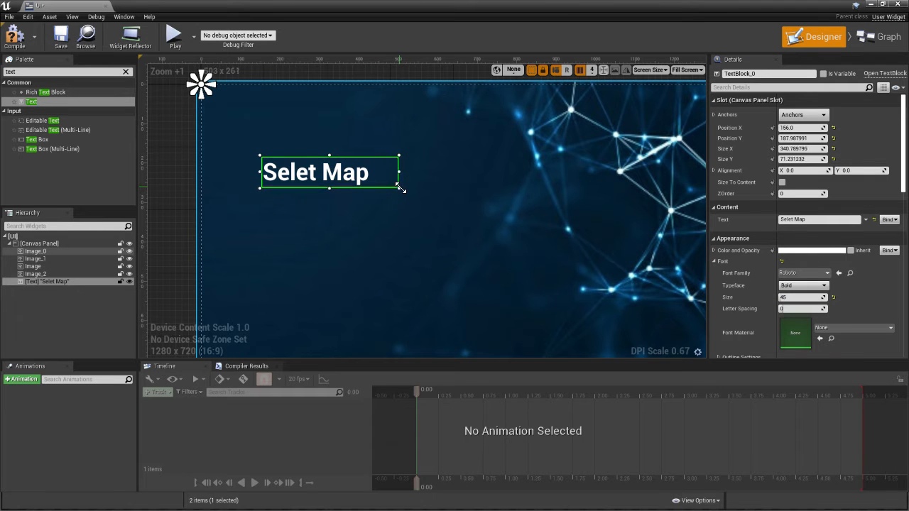
left_click(464, 214)
scroll(237, 192, "down", 6)
left_click(347, 211)
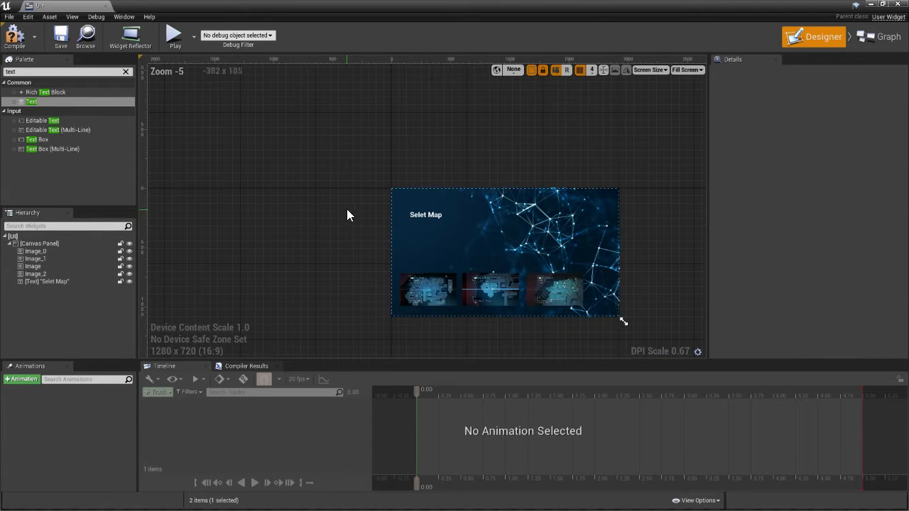
Anchor the first map image to the middle of the canvas's left edge
scroll(443, 206, "up", 4)
left_click(442, 208)
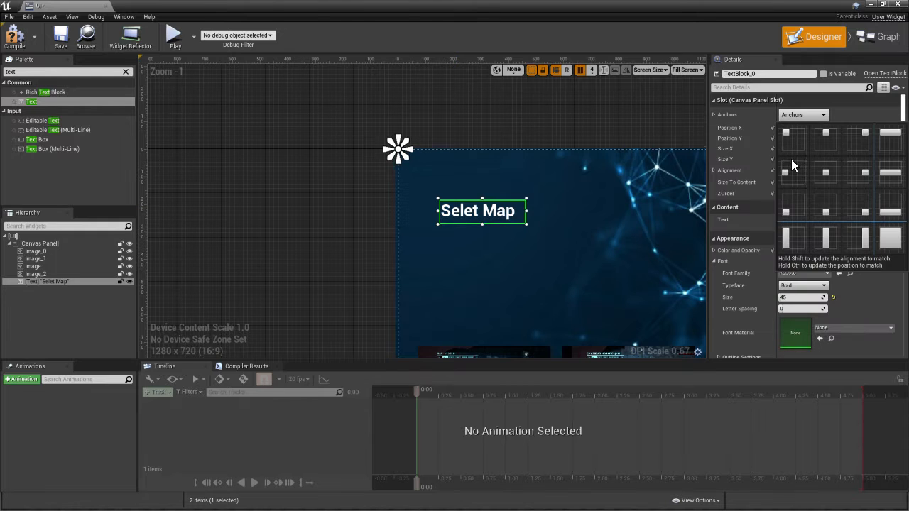
right_click_drag(460, 245, 348, 132)
left_click(372, 284)
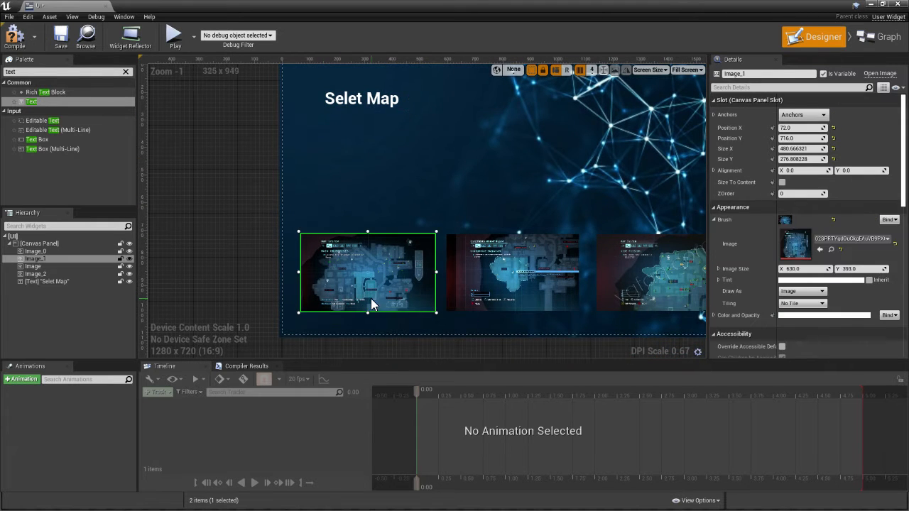
left_click(798, 115)
left_click(280, 187)
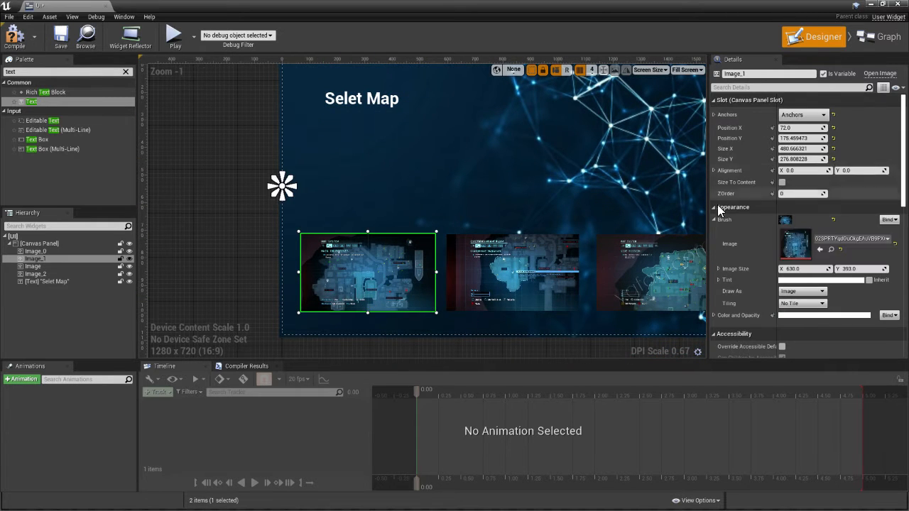
Anchor the second and third map images to the bottom center of the canvas
left_click(513, 273)
left_click(803, 117)
left_click(490, 334)
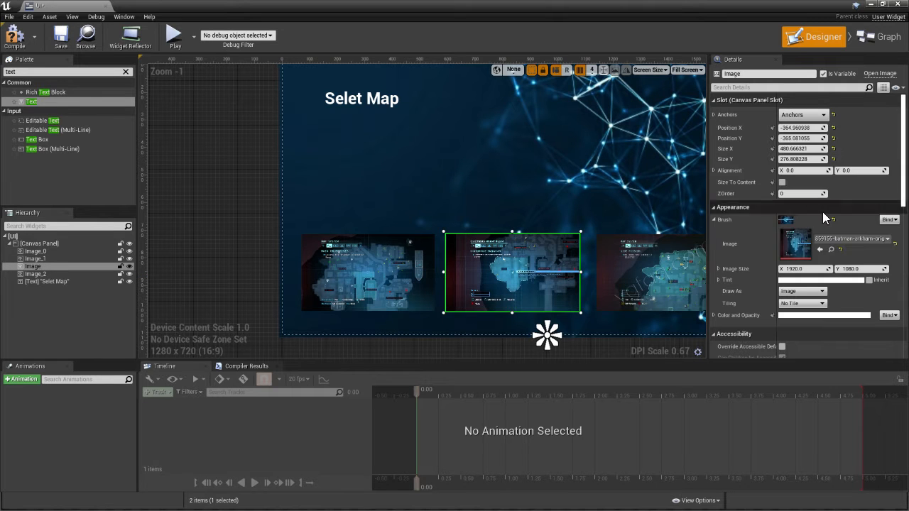
left_click(653, 273)
left_click(803, 115)
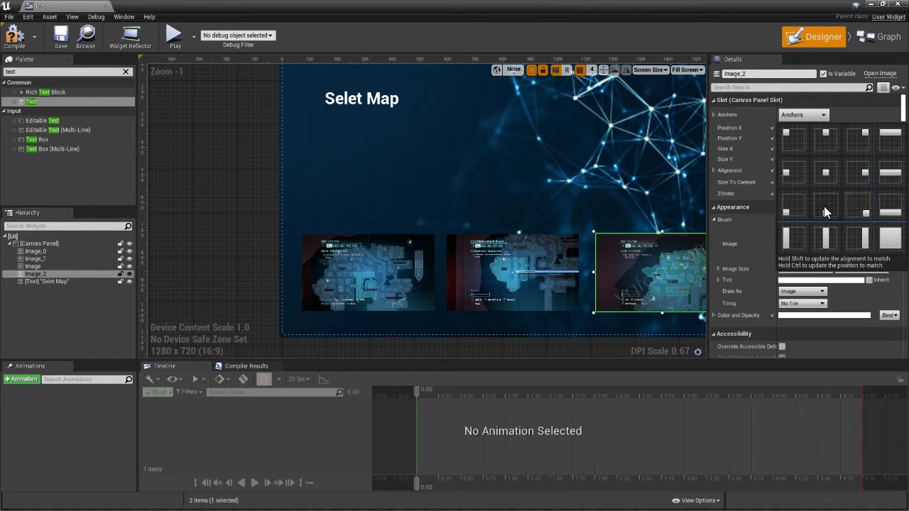
left_click(824, 212)
Anchor the first map image to the bottom center of the canvas
right_click_drag(378, 279, 315, 263)
left_click(315, 264)
left_click(790, 115)
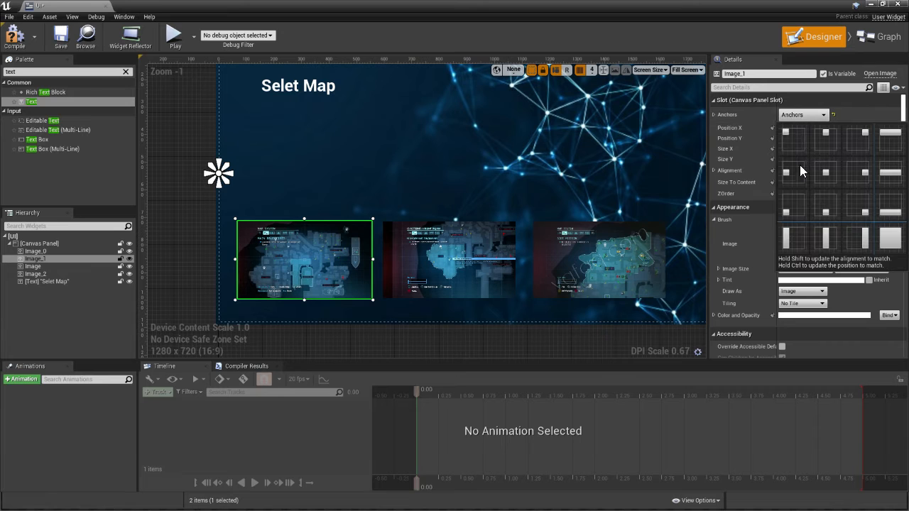
left_click(824, 211)
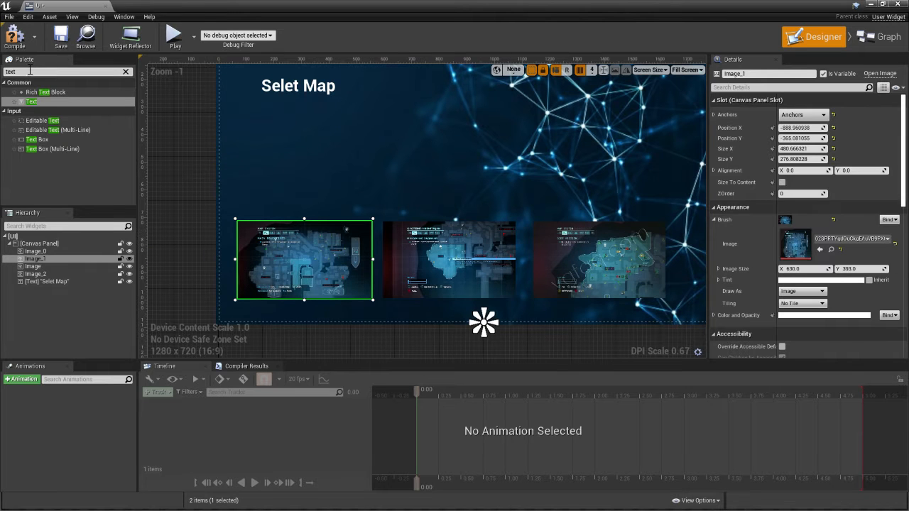
Preview the map selection screen in play mode, stop the preview and return to the UI widget's designer
left_click(174, 36)
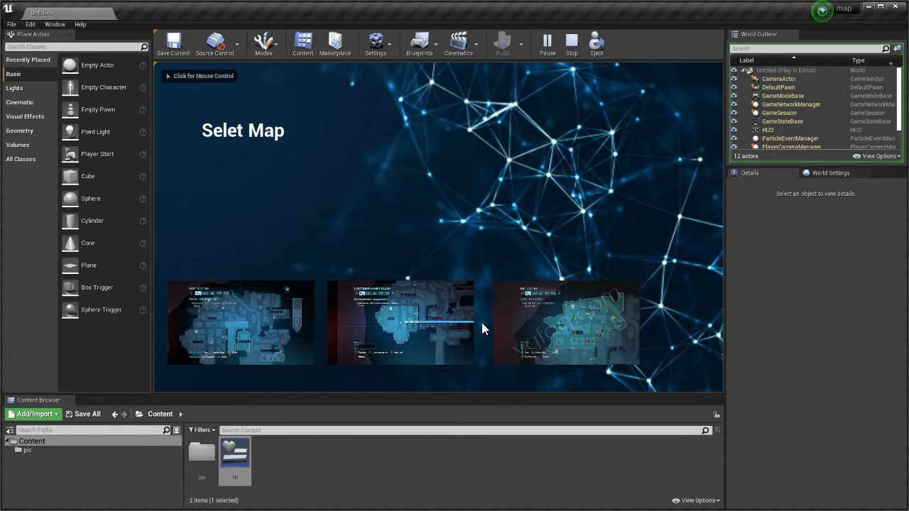
key("Escape")
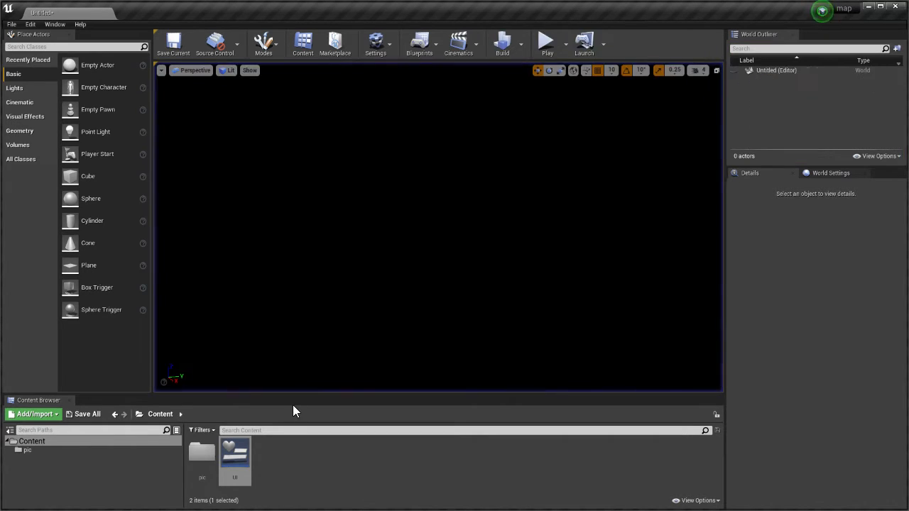
double_click(235, 458)
Move the "Selet Map" title closer to the canvas's left edge and slightly upward
right_click_drag(321, 138, 345, 288)
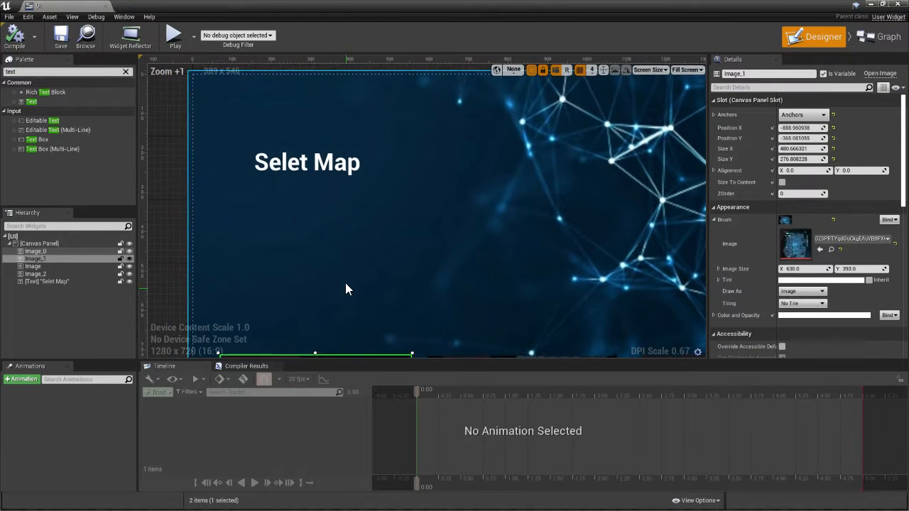
left_click(321, 167)
left_click_drag(345, 167, 303, 158)
left_click(250, 187)
Add a text block at 60, 248 below the title reading "Next Misson wating for you ..." and widen it to about 439
left_click_drag(28, 102, 217, 178)
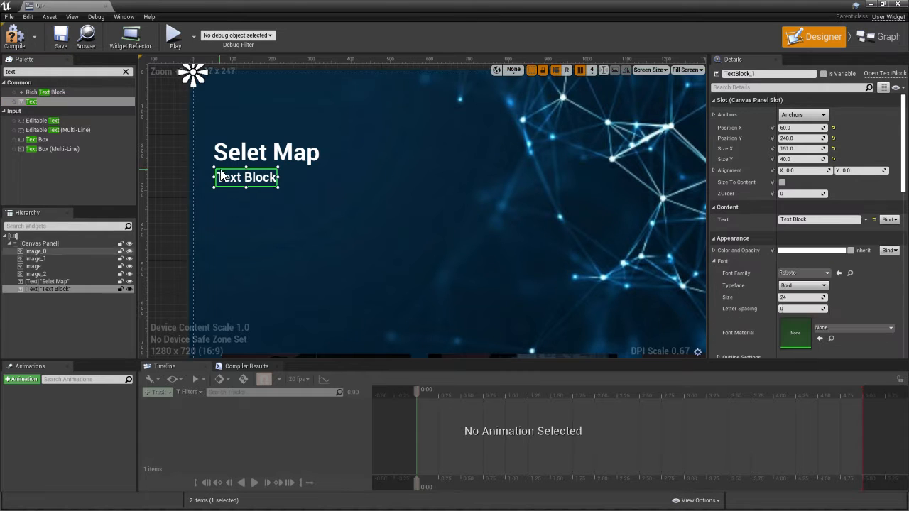
left_click(818, 222)
key("BackSpace")
key("BackSpace")
key("BackSpace")
key("BackSpace")
key("BackSpace")
key("BackSpace")
key("BackSpace")
key("BackSpace")
key("BackSpace")
key("BackSpace")
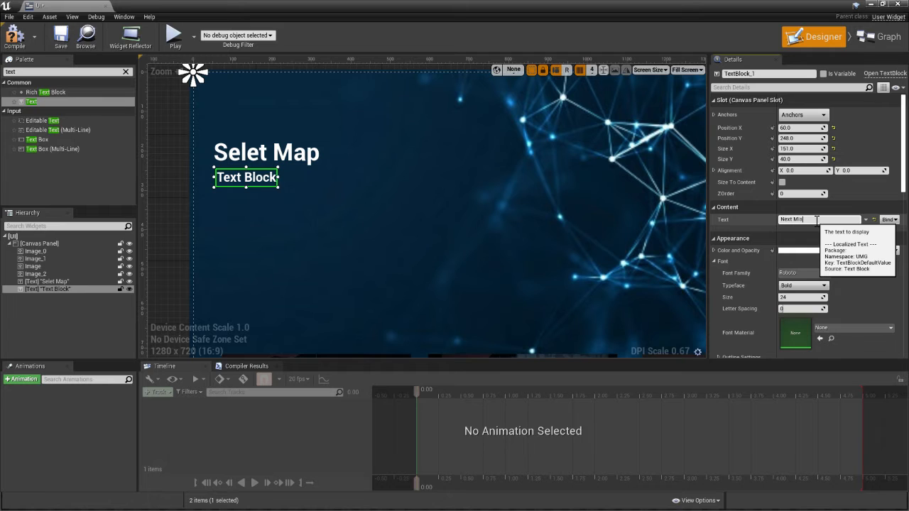
type("Next Misson 01")
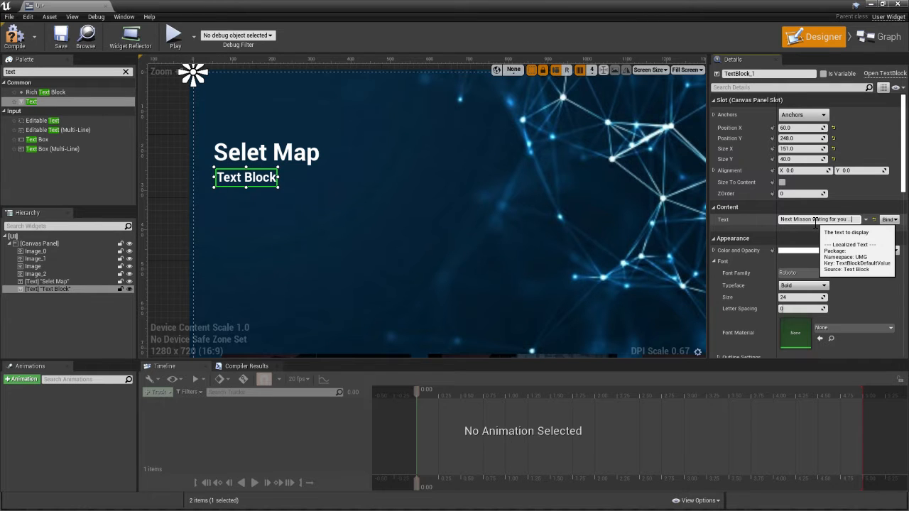
key("Return")
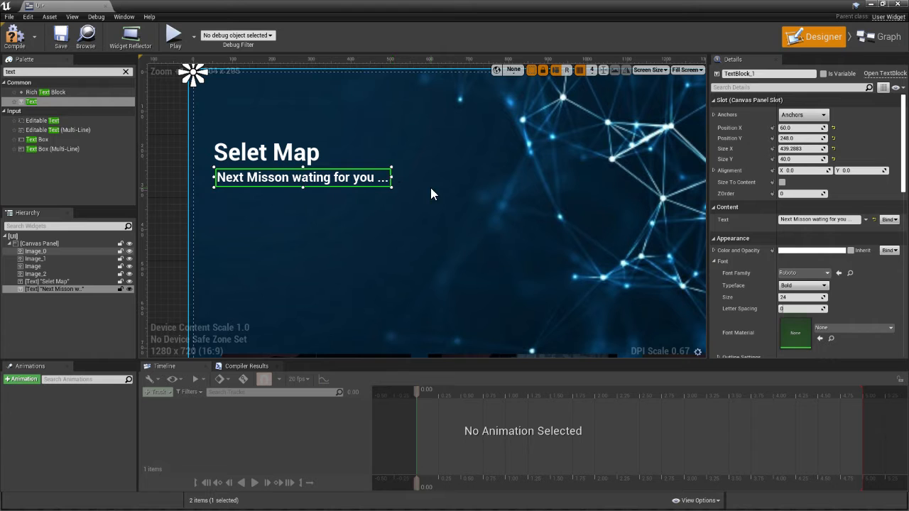
Shift the "Next Misson wating for you ..." subtitle left to position 48, 248 beneath the title
mouse_move(314, 179)
left_mouse_down()
mouse_move(299, 182)
mouse_move(326, 182)
left_mouse_up()
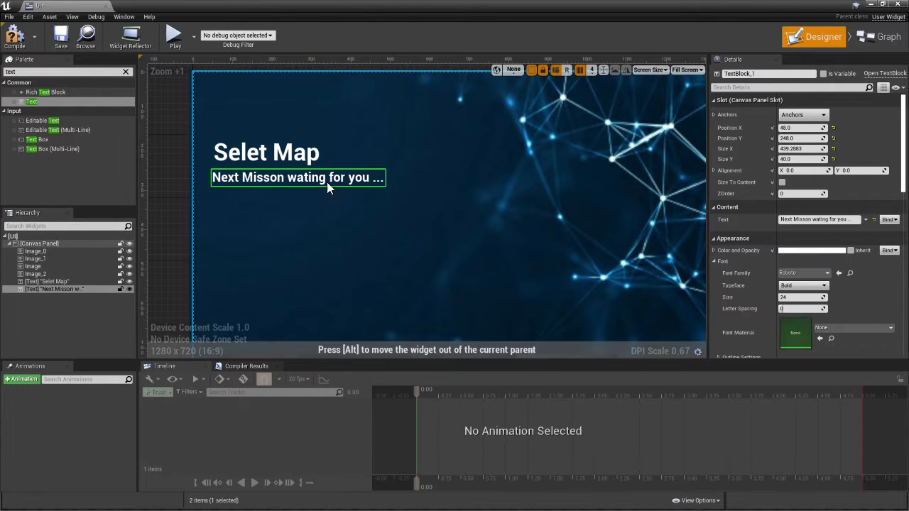
left_click(423, 226)
scroll(429, 230, "down", 5)
left_click(235, 189)
right_click_drag(422, 267, 375, 178)
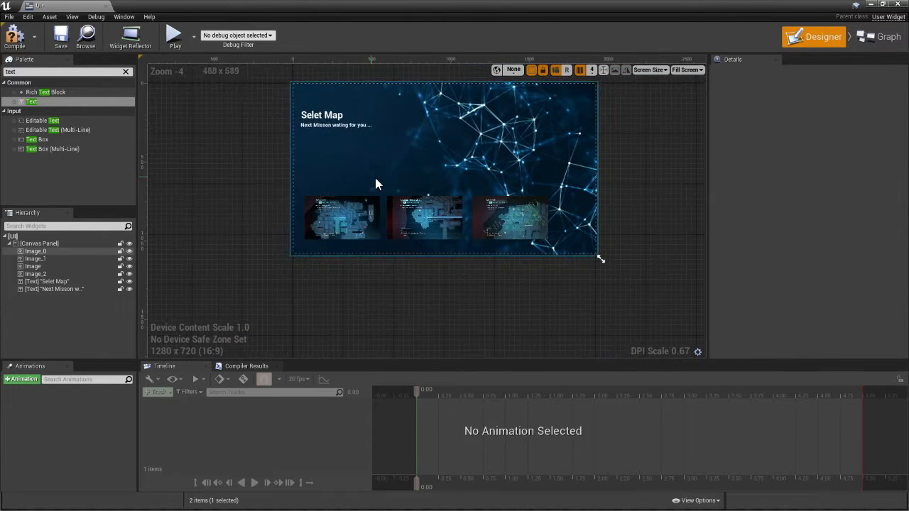
Add another text block just above the upper-left corner of the first map image
scroll(376, 184, "up", 3)
scroll(278, 161, "up", 3)
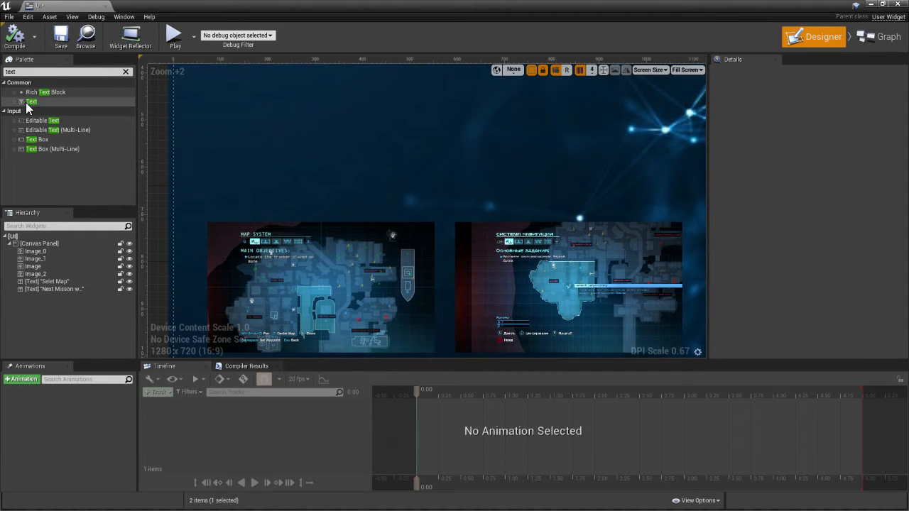
left_click_drag(27, 104, 218, 199)
left_click_drag(377, 125, 397, 298)
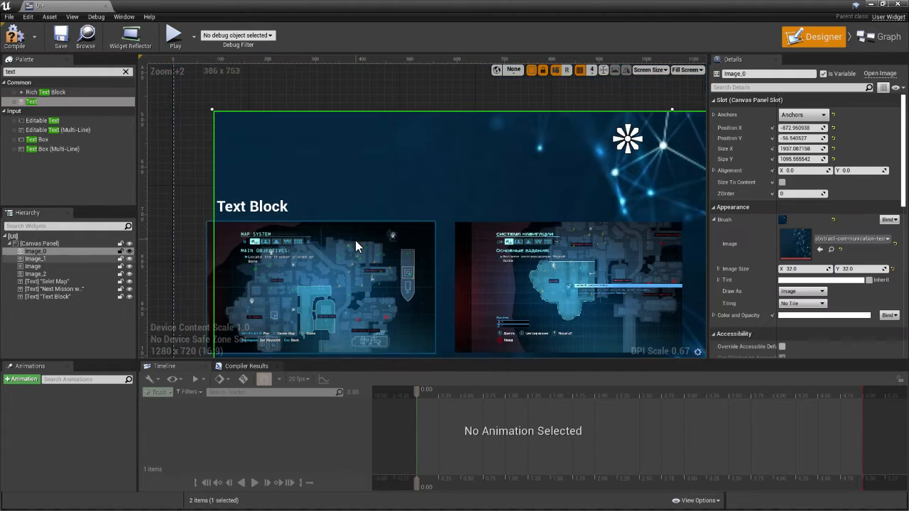
scroll(362, 208, "down", 4)
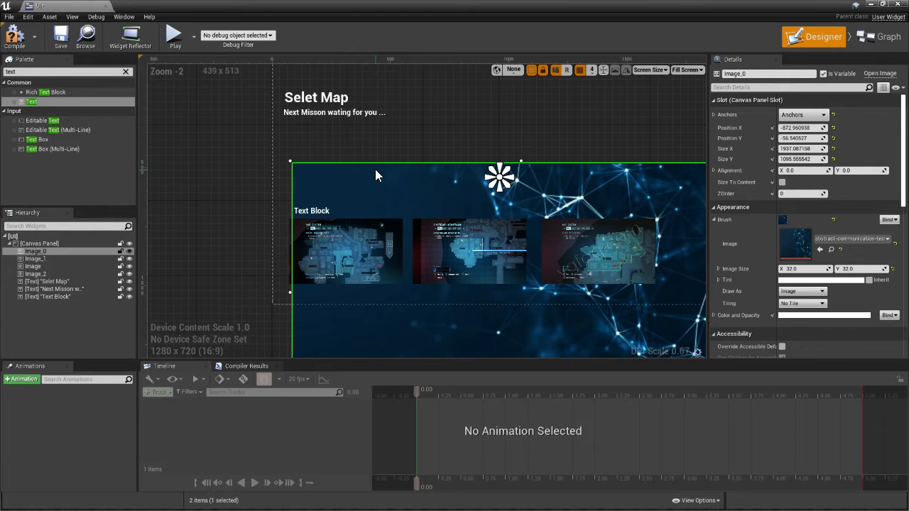
key("ctrl+z")
scroll(333, 202, "up", 3)
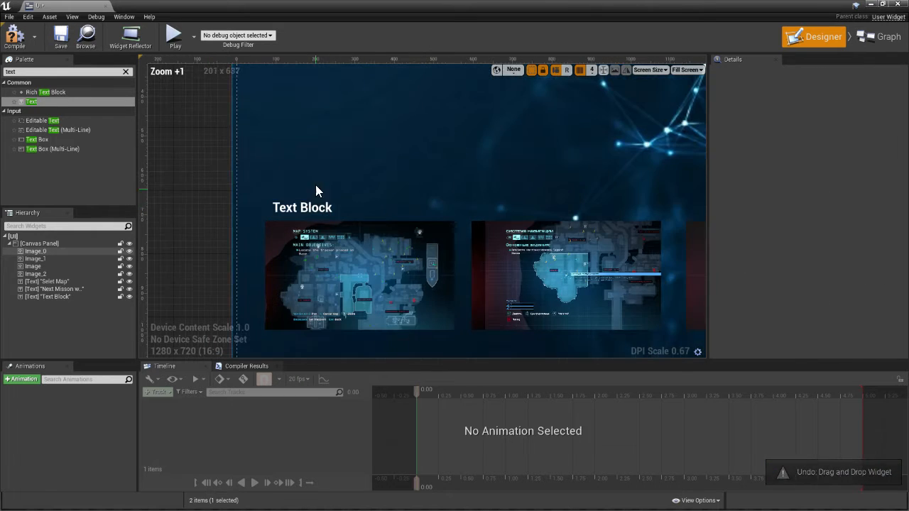
left_click_drag(314, 189, 339, 268)
scroll(234, 202, "down", 4)
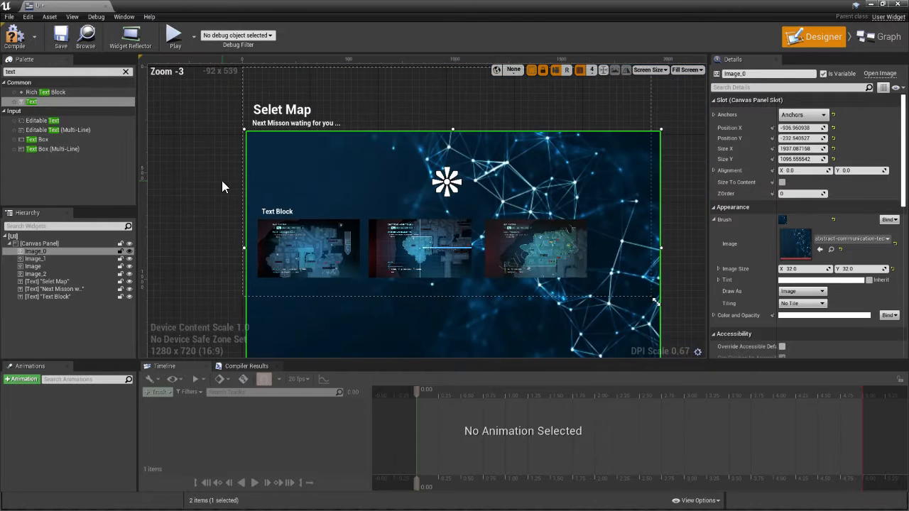
key("ctrl+z")
Anchor the "Next Misson wating for you ..." subtitle to the middle of the canvas's left edge
scroll(241, 201, "up", 4)
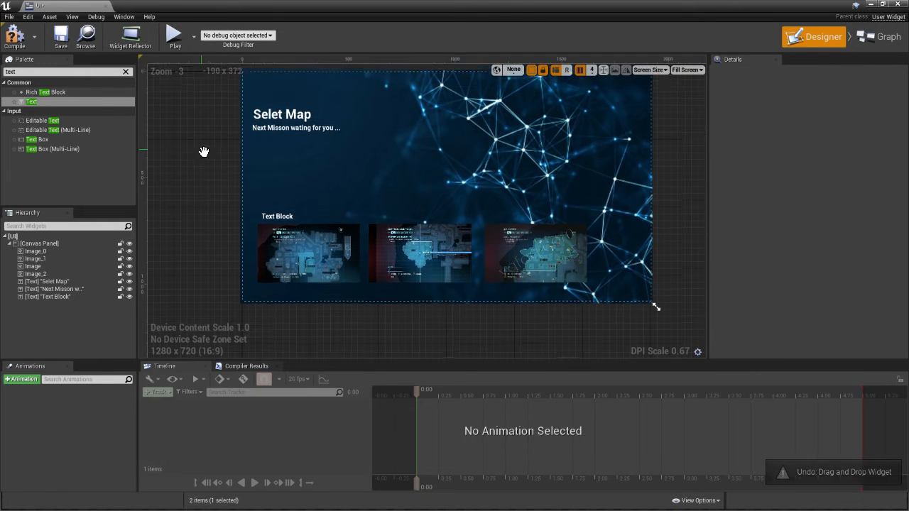
left_click(357, 170)
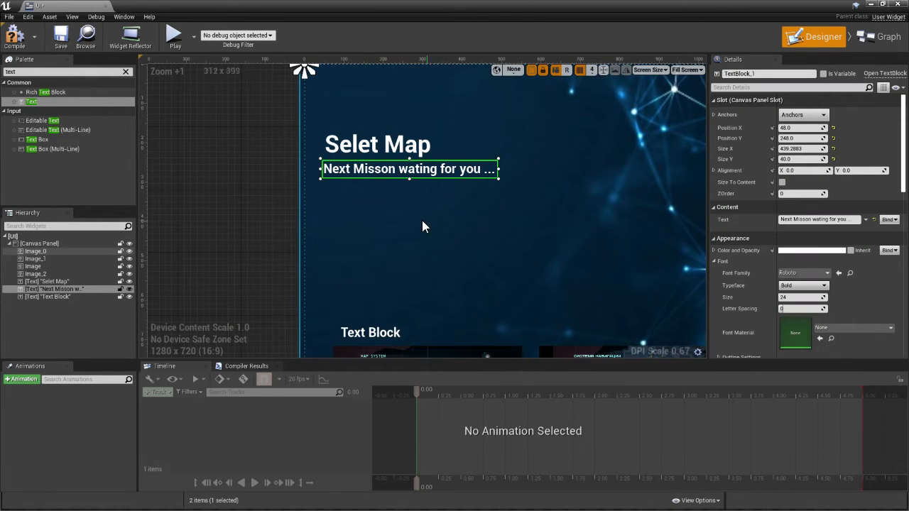
left_click(792, 115)
left_click(792, 170)
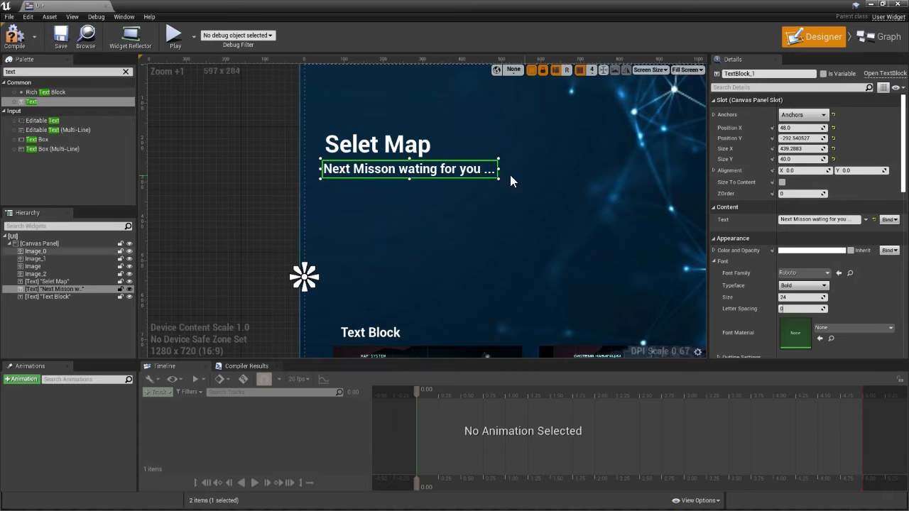
right_click_drag(258, 162, 221, 67)
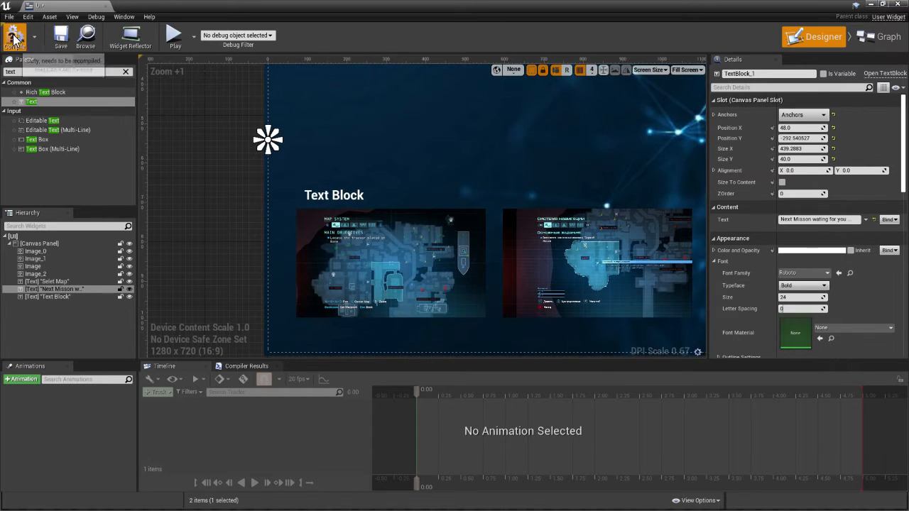
left_click(332, 196)
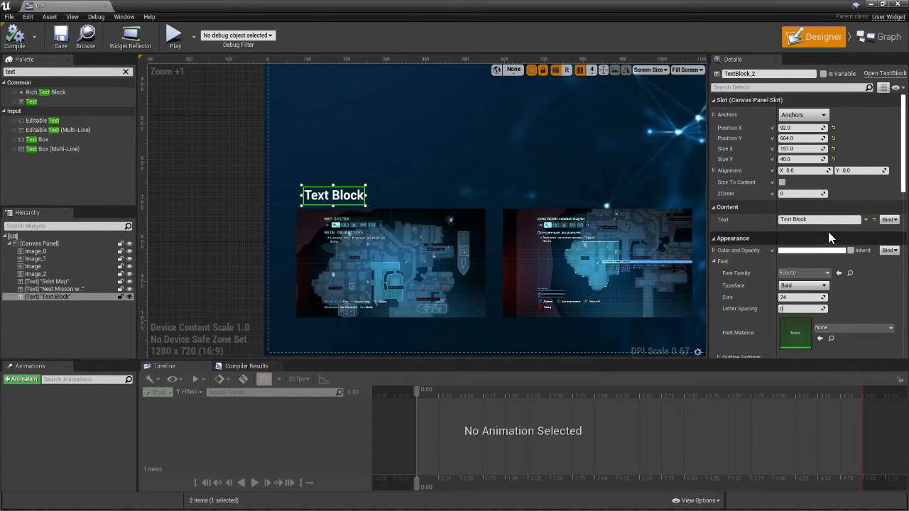
key("Delete")
key("ctrl+z")
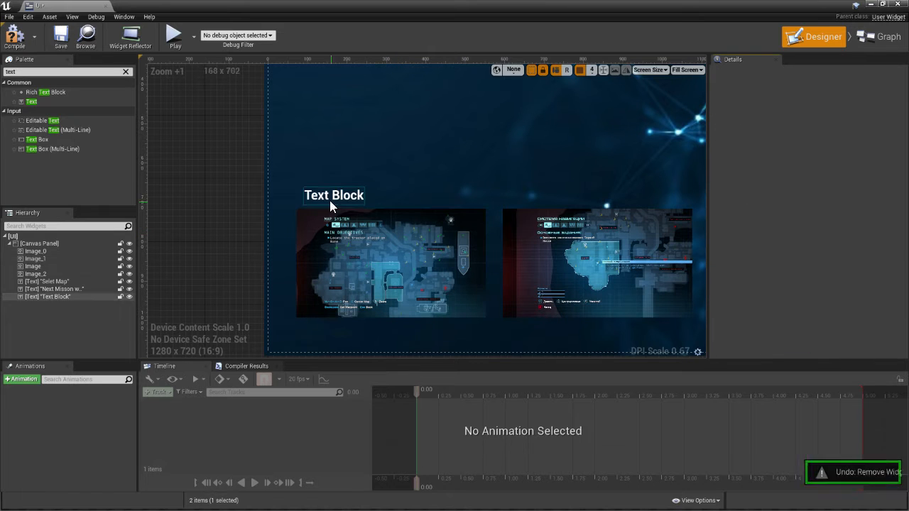
Clear the text of the label above the first map image and search Google in Chrome for "DOCK YAD"
left_click(331, 200)
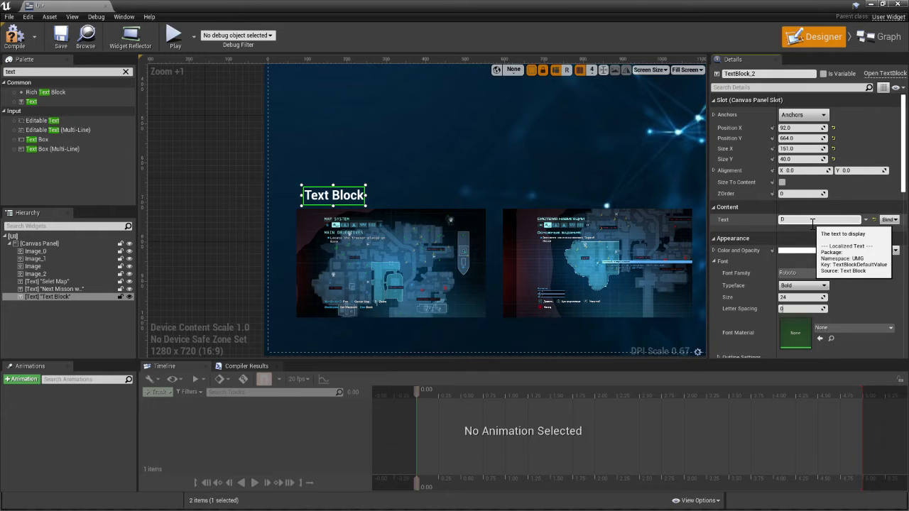
key("super")
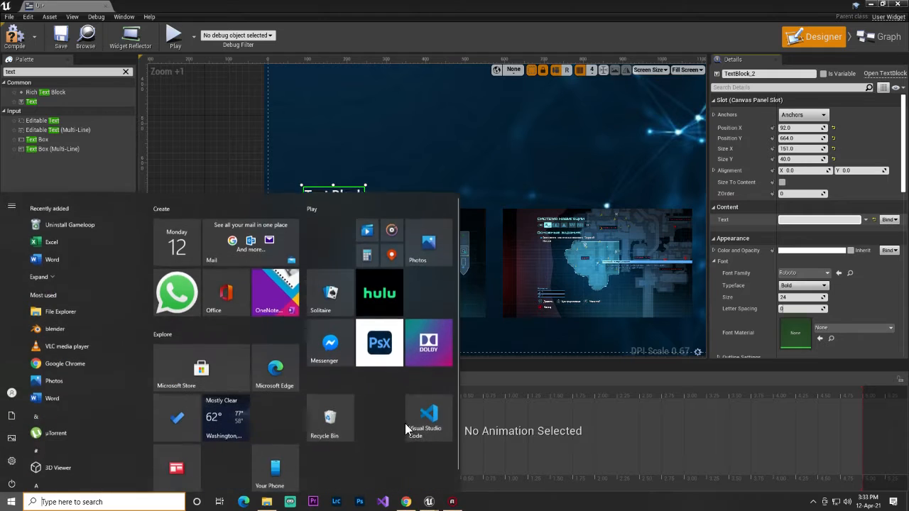
left_click(411, 500)
left_click(510, 59)
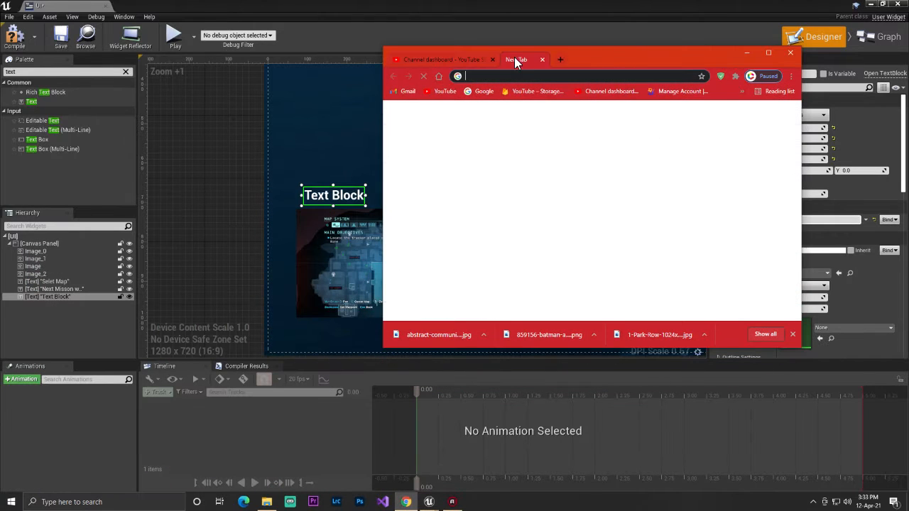
left_click(523, 252)
type("DOCK")
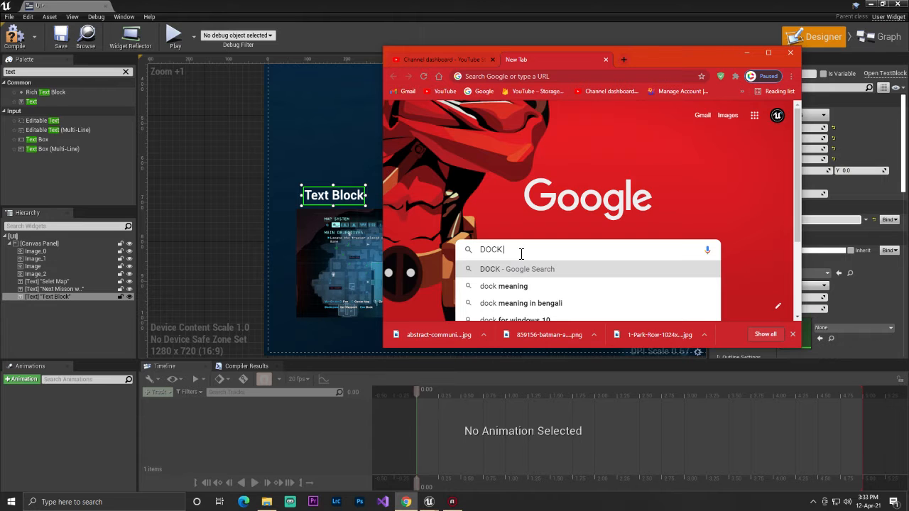
type(" YAD")
key("Return")
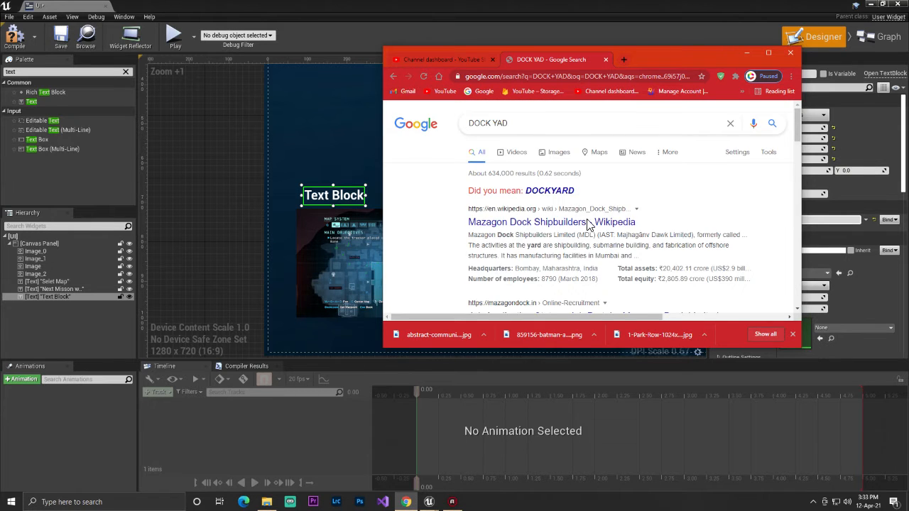
Look through the image results of the "DOCK YAD" search
scroll(568, 202, "down", 2)
scroll(532, 177, "up", 2)
left_click(526, 152)
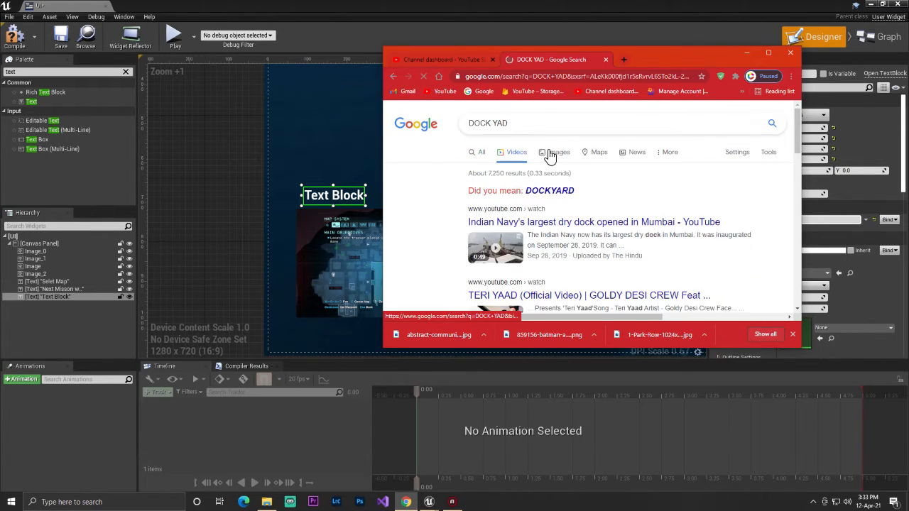
left_click(549, 152)
scroll(502, 243, "down", 2)
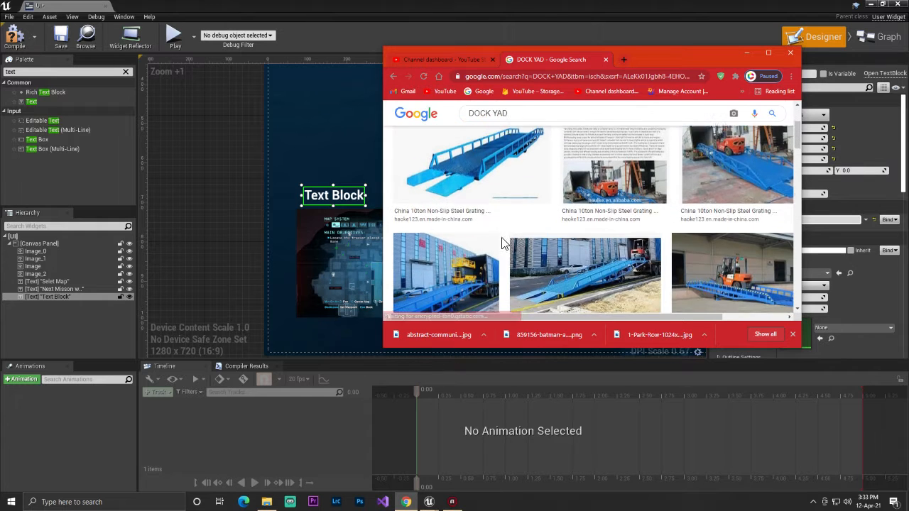
scroll(536, 242, "down", 5)
scroll(547, 228, "up", 8)
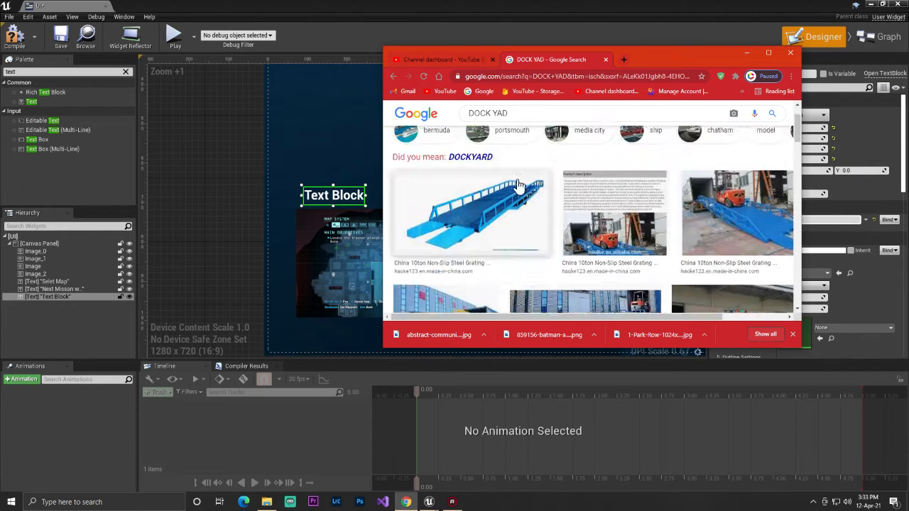
scroll(517, 177, "up", 1)
Search the images again for "dock yad" and open the Colombo Dockyard PLC website from the results in a maximized window
left_click(514, 122)
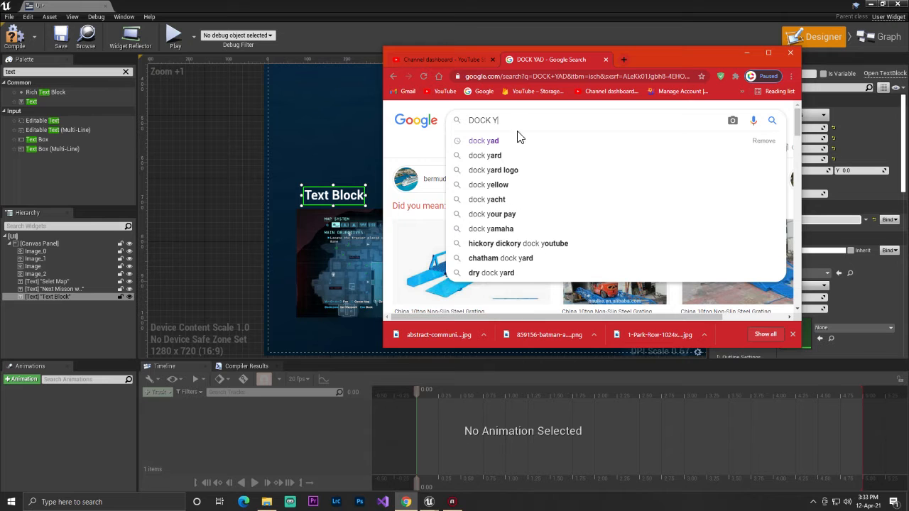
left_click(518, 143)
scroll(525, 213, "down", 8)
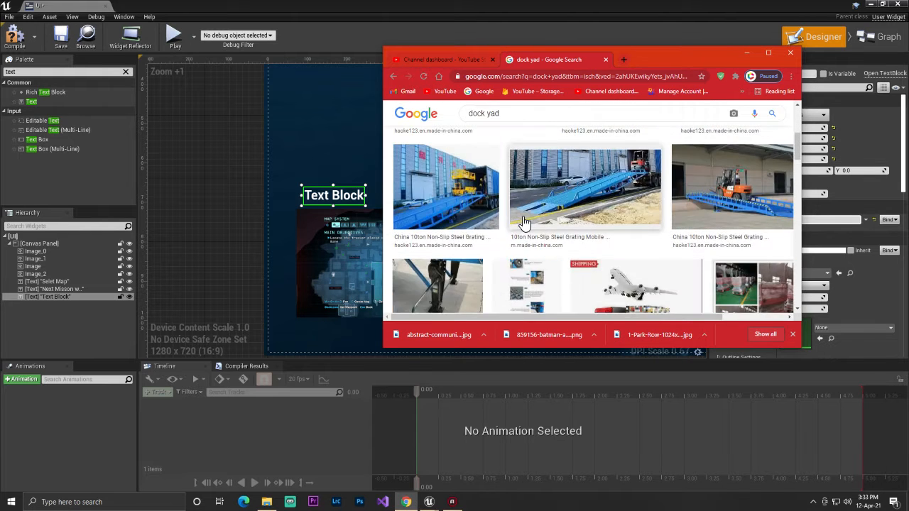
scroll(547, 242, "up", 1)
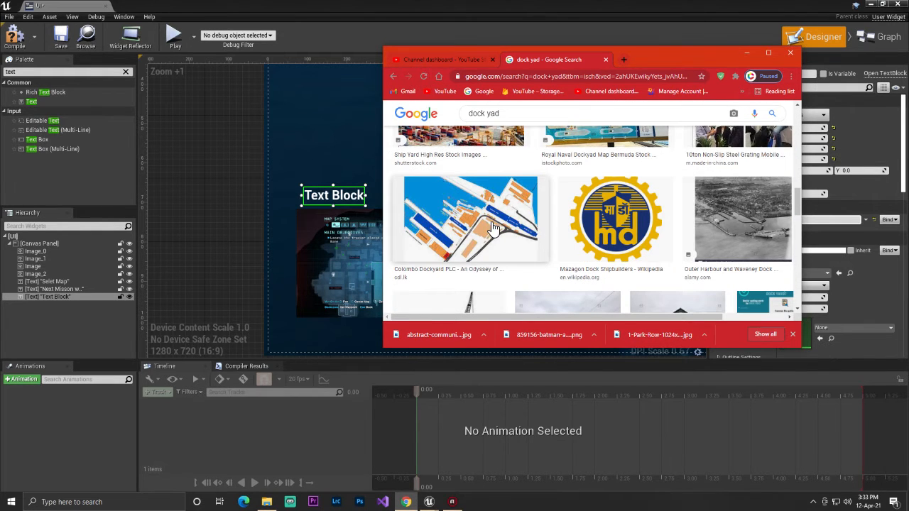
left_click(443, 277)
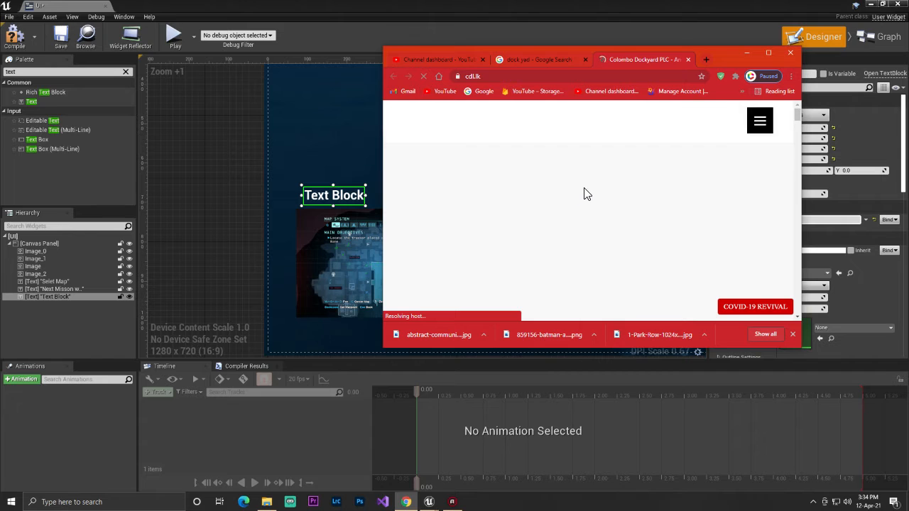
left_click(768, 49)
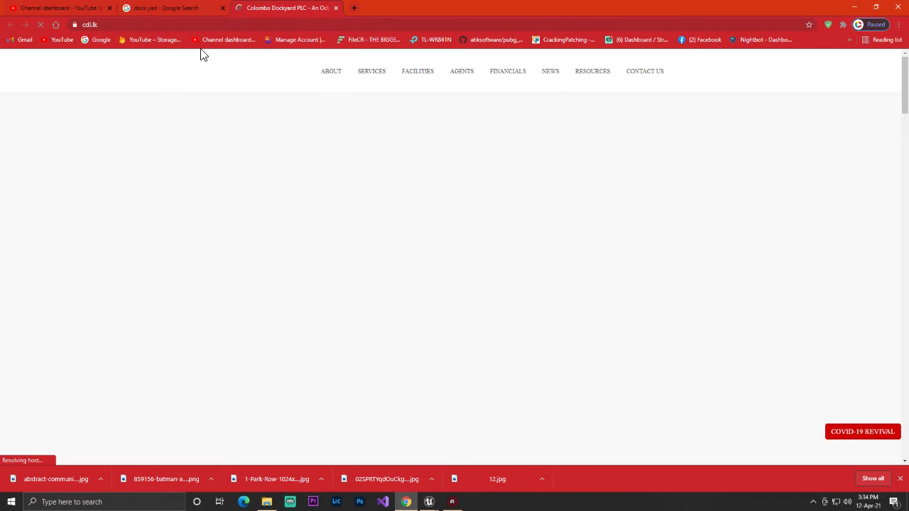
Copy the words "COLOMBO DOCKYARD" from the timeline heading on the Colombo Dockyard page
scroll(315, 225, "down", 3)
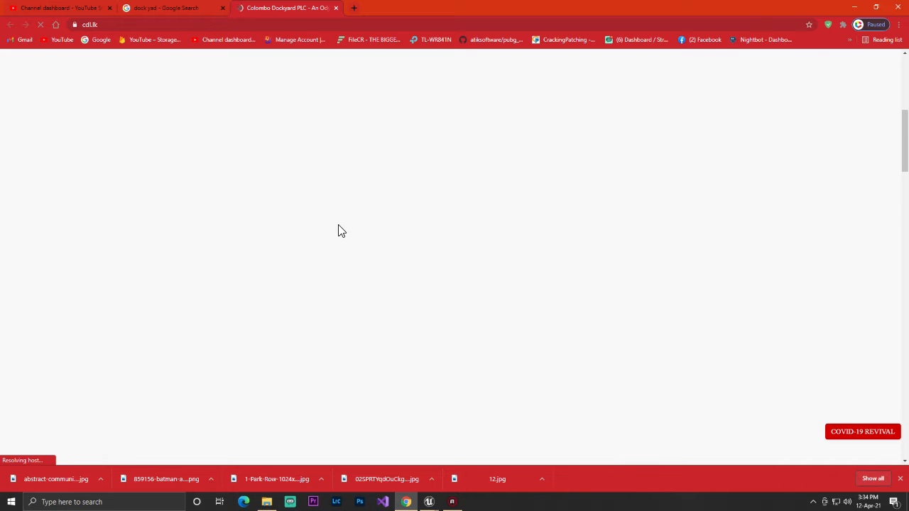
scroll(284, 114, "up", 2)
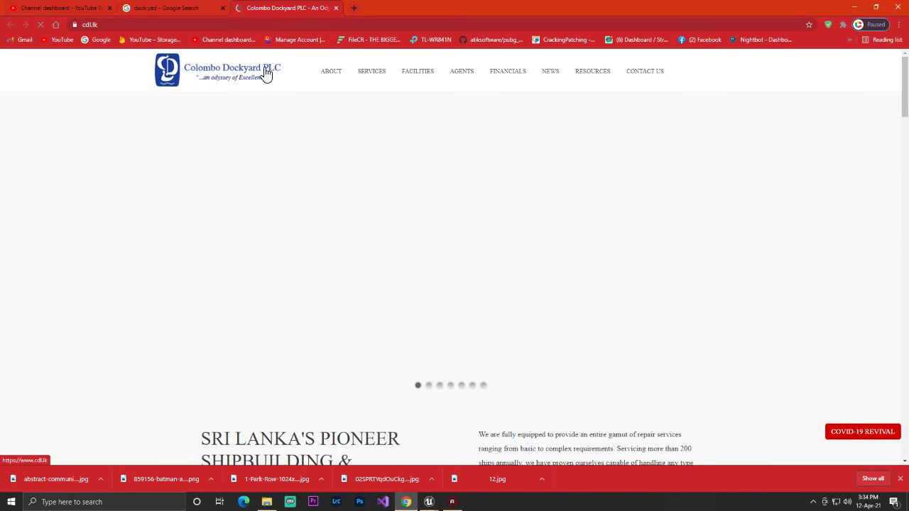
scroll(337, 201, "down", 5)
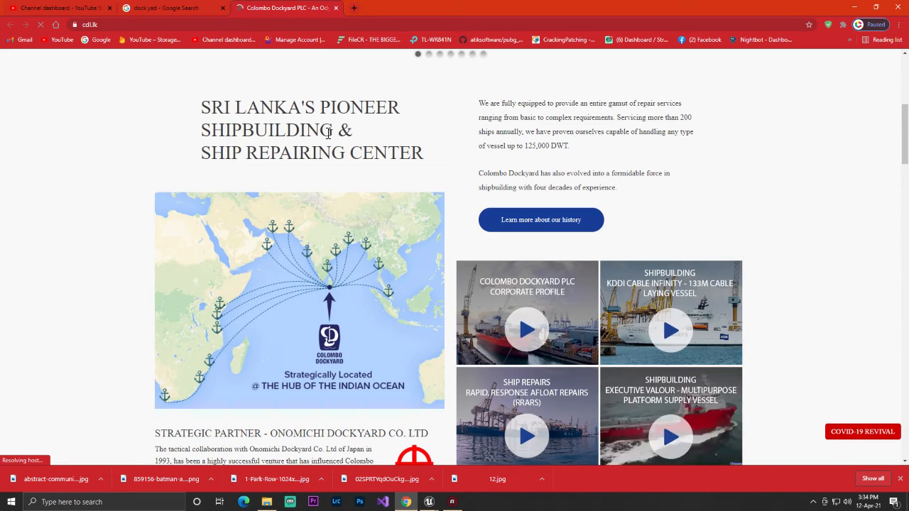
scroll(351, 154, "down", 3)
scroll(376, 198, "down", 5)
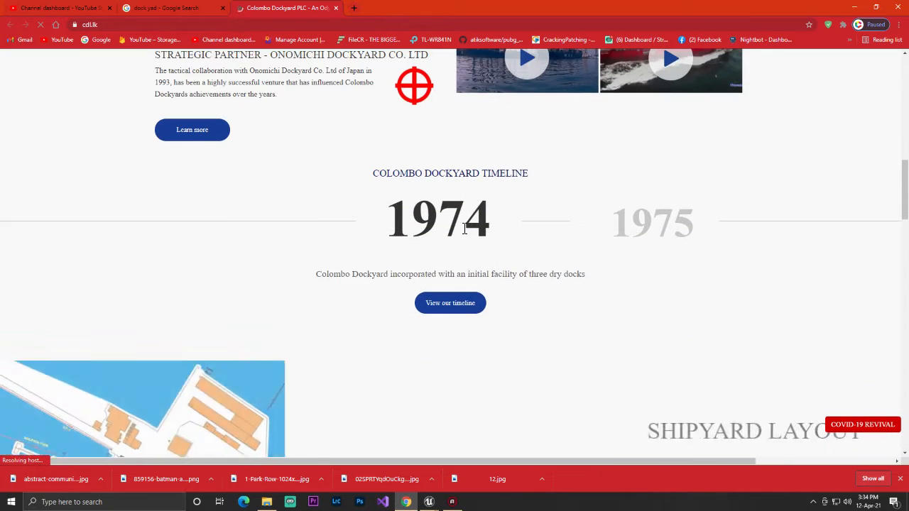
scroll(462, 234, "up", 3)
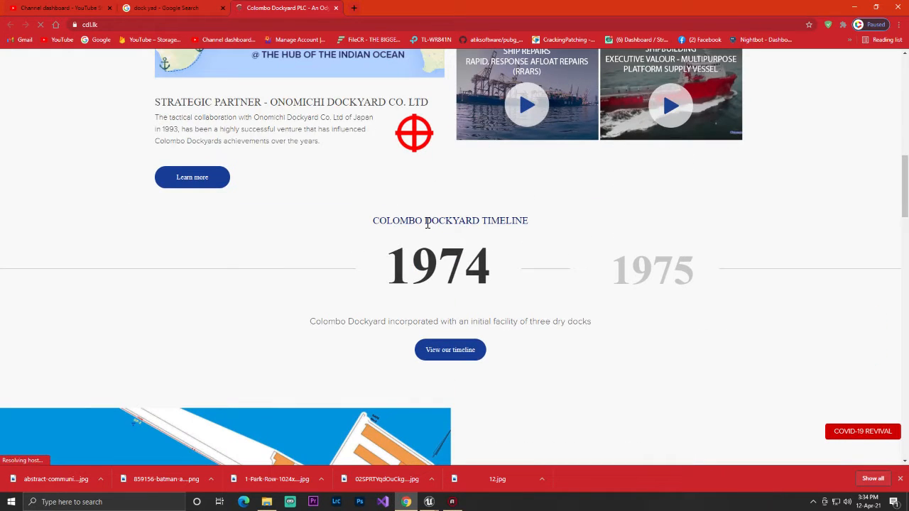
left_click_drag(396, 221, 467, 218)
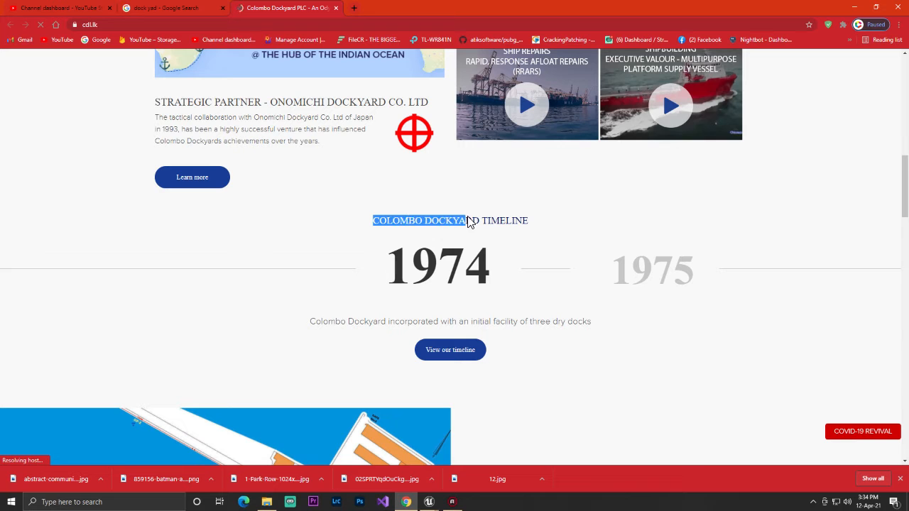
right_click(470, 220)
left_click(478, 224)
Return to Unreal Editor and set the text of the label above the first map image to "COLOMBO DOCKYARD"
left_click(860, 6)
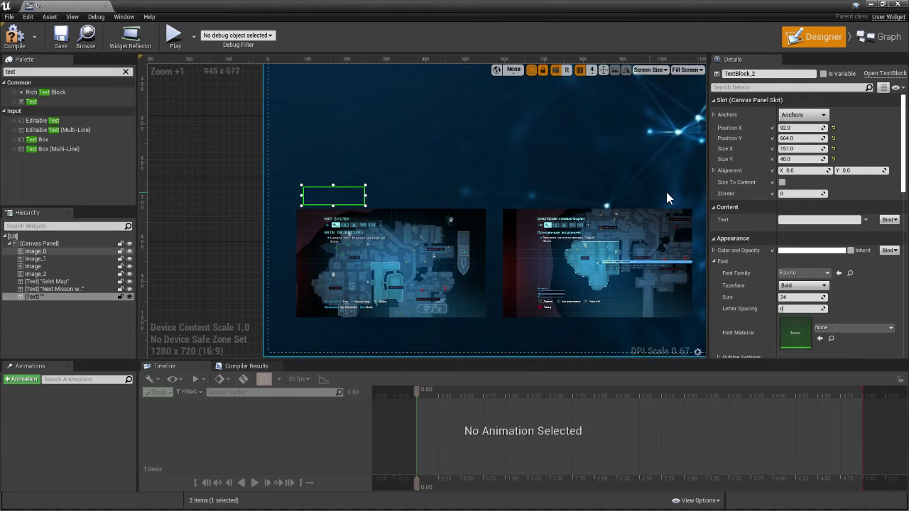
left_click(799, 222)
key("ctrl+v")
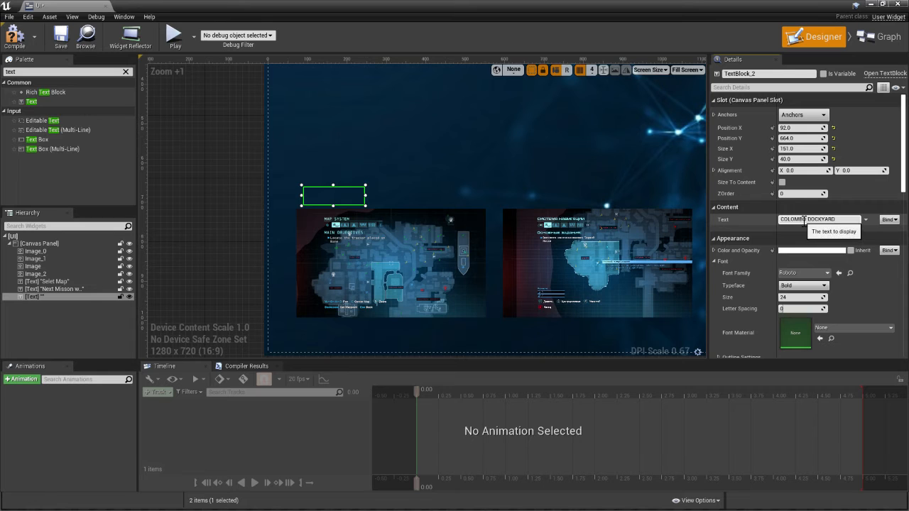
key("Return")
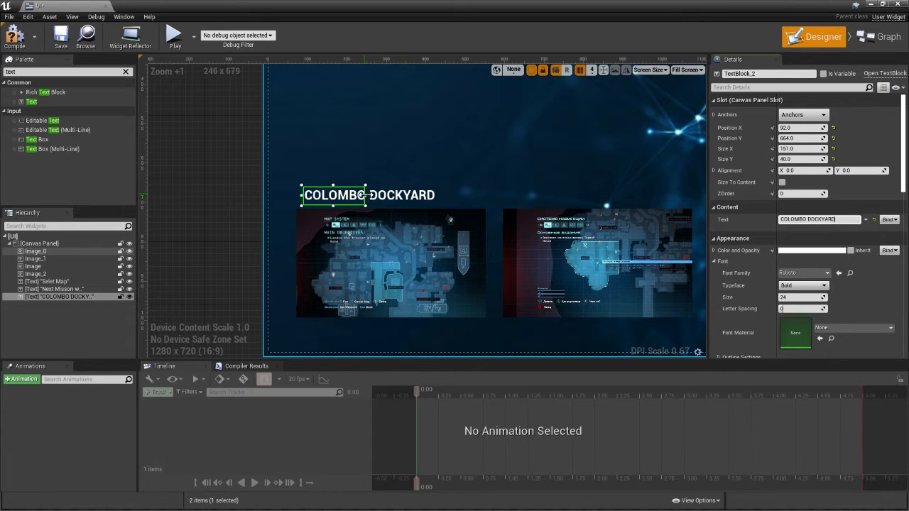
Widen the "COLOMBO DOCKYARD" label to about 341 so it encloses its text, and compile the widget
left_click_drag(365, 195, 382, 194)
left_click(469, 189)
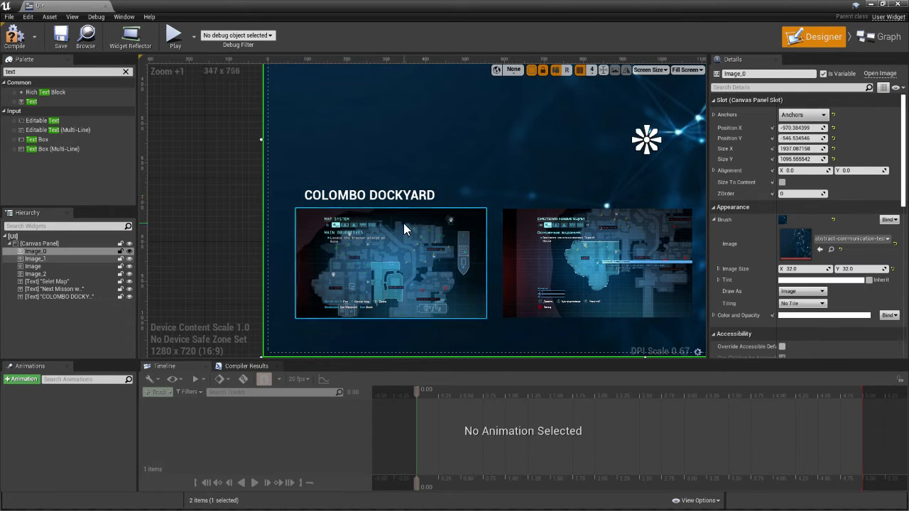
left_click(369, 195)
left_click(538, 203)
left_click(381, 202)
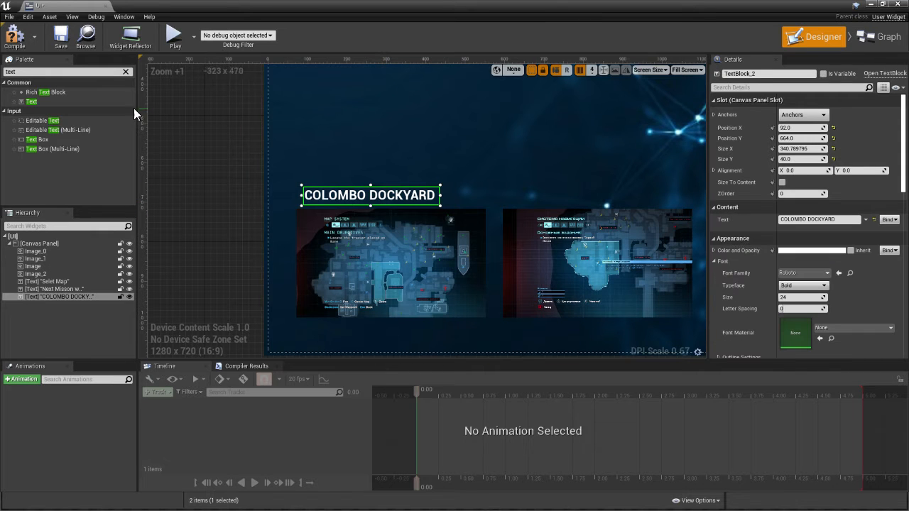
left_click(19, 48)
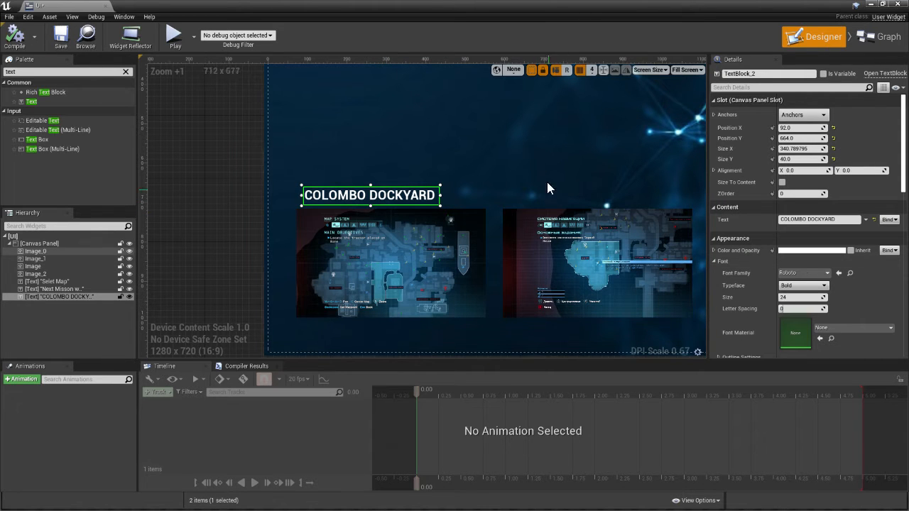
Switch to Chrome and close the Colombo Dockyard website, returning to the image search results
right_click_drag(547, 187, 426, 168)
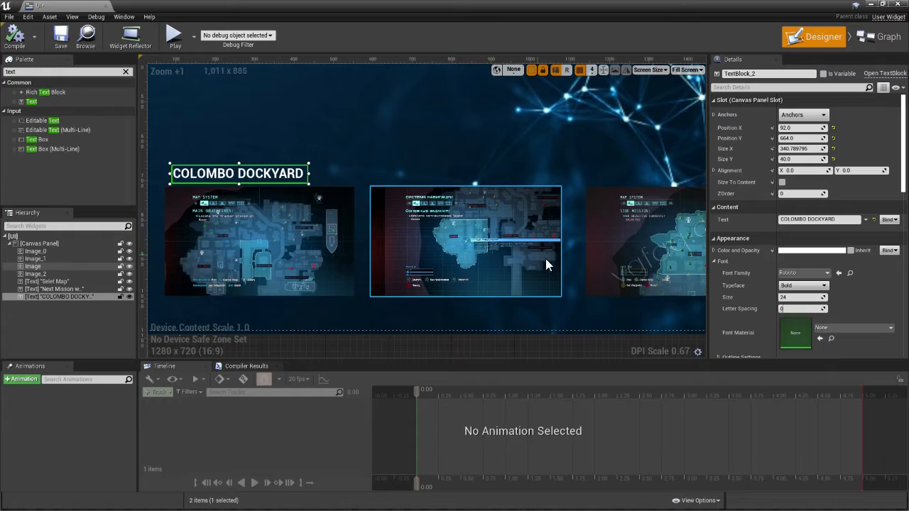
key("super")
left_click(410, 501)
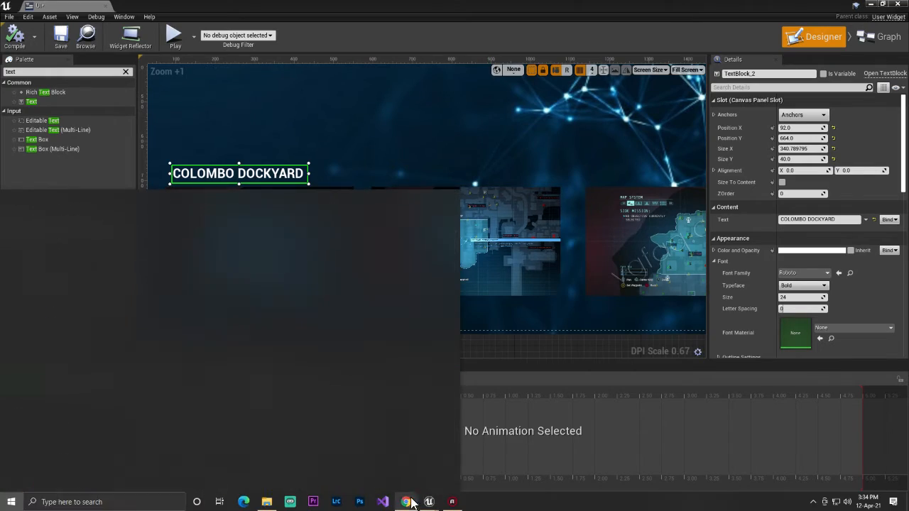
scroll(414, 269, "down", 2)
scroll(397, 260, "up", 3)
scroll(163, 96, "up", 3)
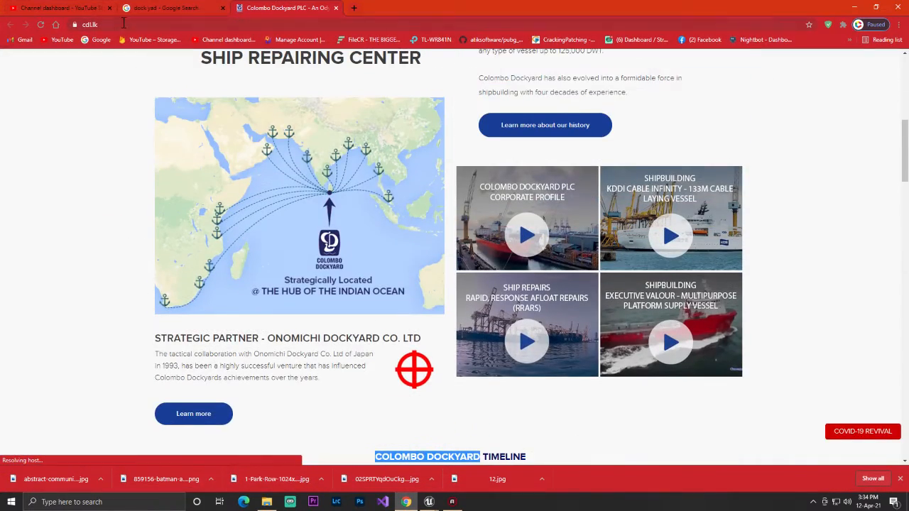
left_click(336, 8)
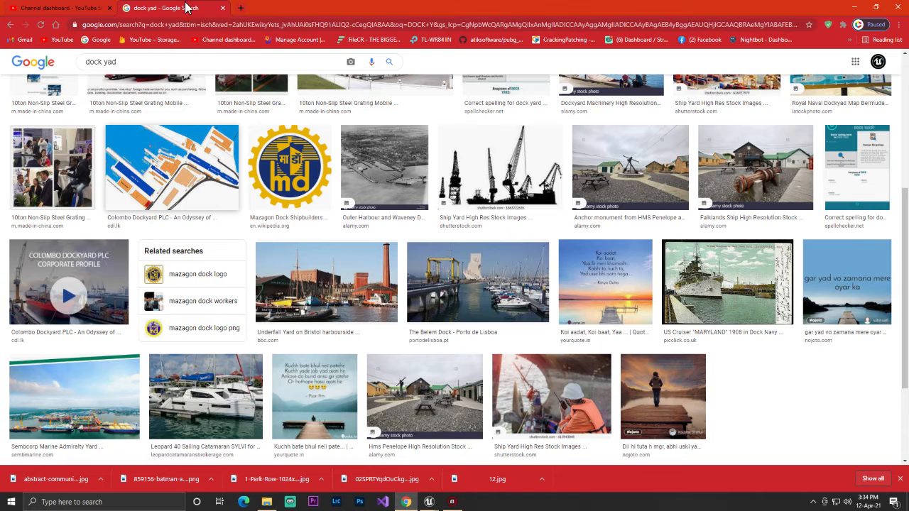
Search the images for "DOCKYARD" and open the Chittagong Marine Dockyard website from the results
left_click(154, 63)
key("ctrl+a")
key("BackSpace")
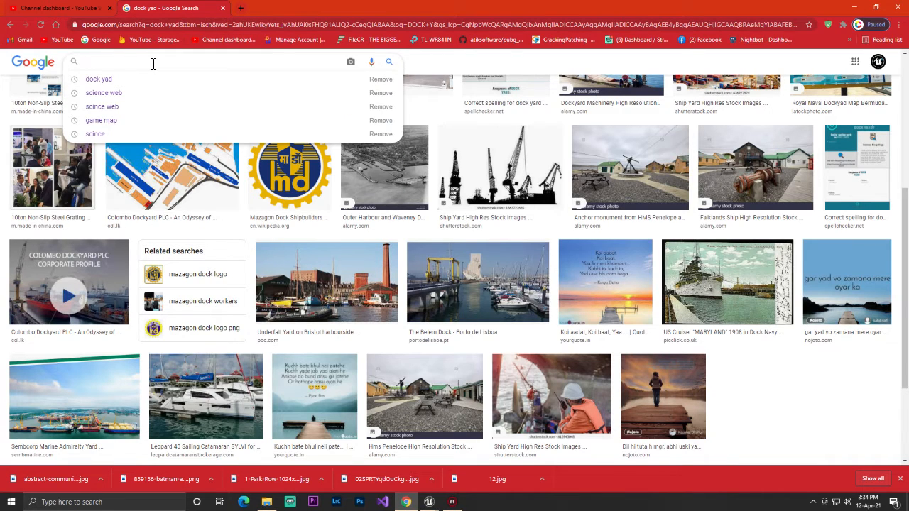
key("ctrl+v")
left_click(128, 62)
key("ctrl+BackSpace")
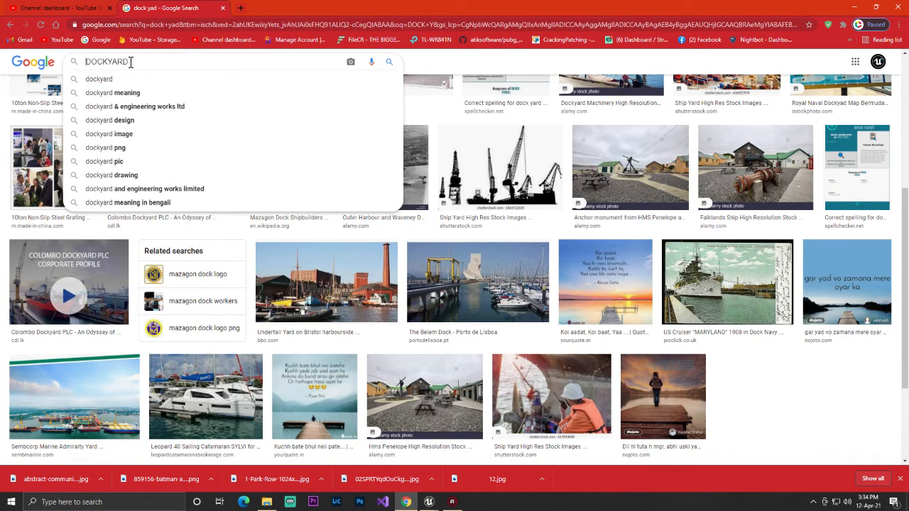
key("Return")
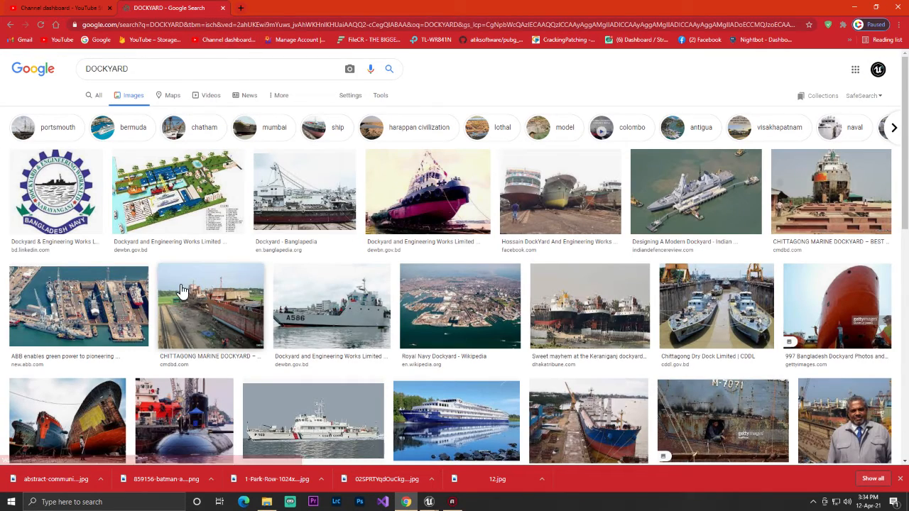
scroll(467, 340, "down", 1)
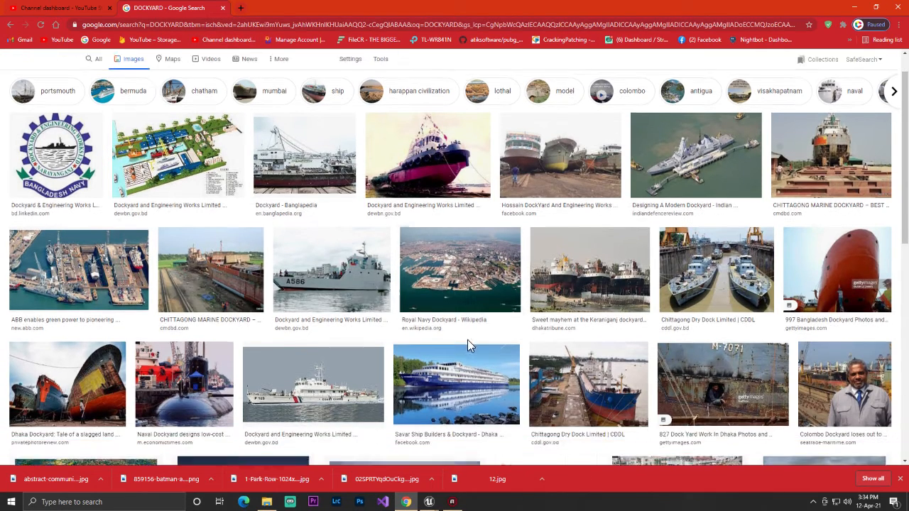
scroll(583, 369, "down", 2)
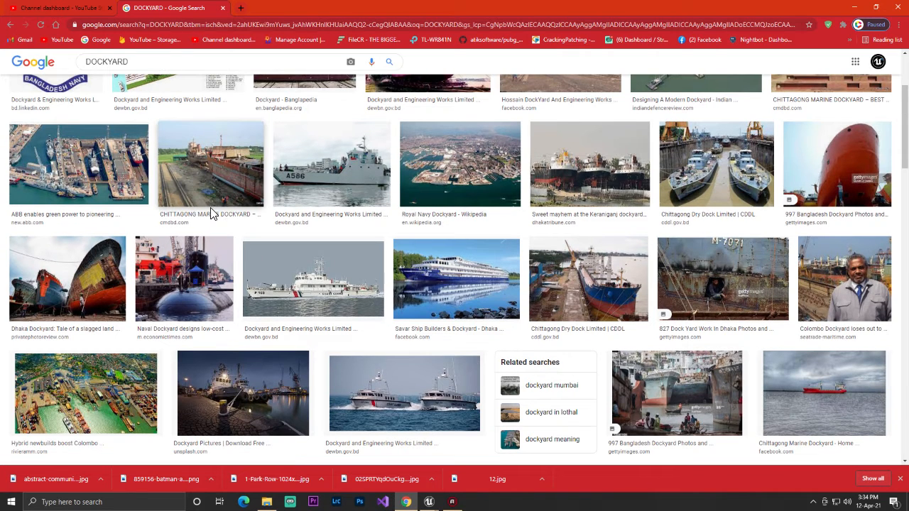
left_click(193, 221)
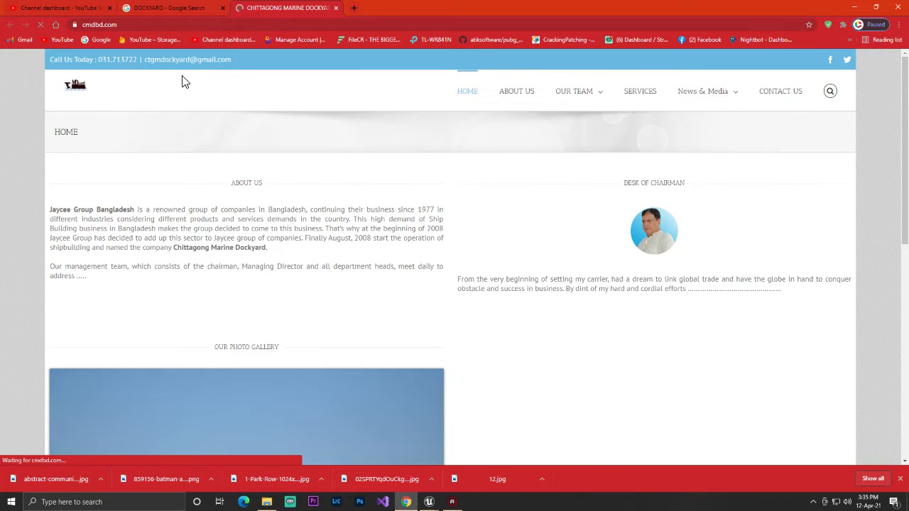
Copy the caption "CHITTAGONG MARINE DOCKYARD" from the photo gallery on the dockyard's home page
scroll(250, 181, "down", 3)
scroll(374, 252, "down", 3)
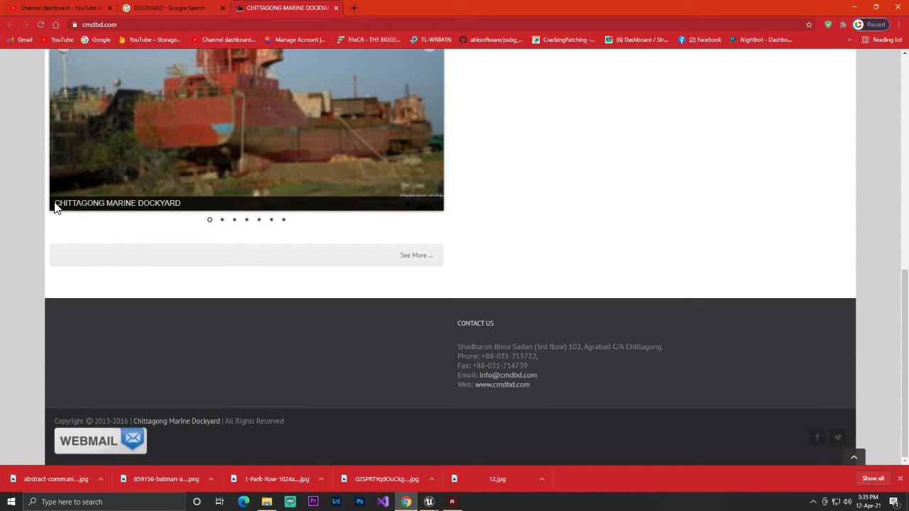
left_click_drag(55, 206, 170, 204)
right_click(180, 207)
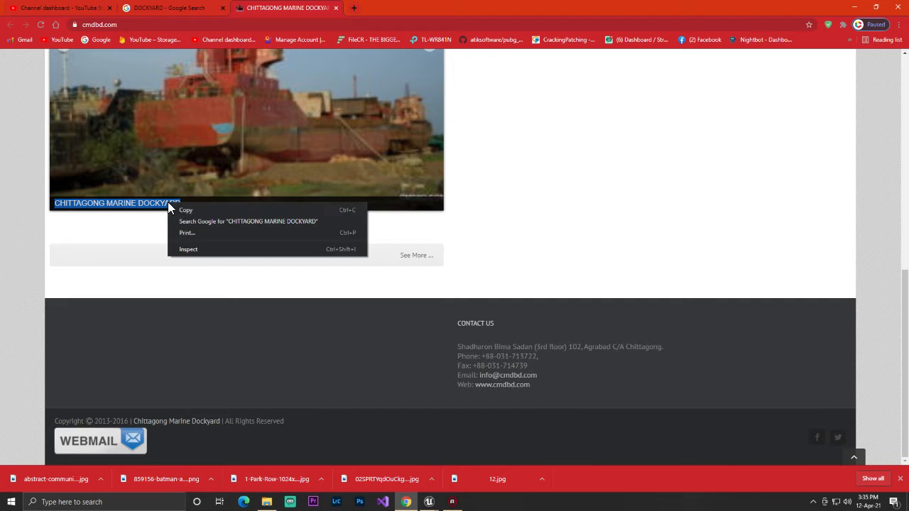
left_click(186, 217)
Return to Unreal Editor and add a text block just above the second map image, anchored to the canvas's middle left
left_click(438, 508)
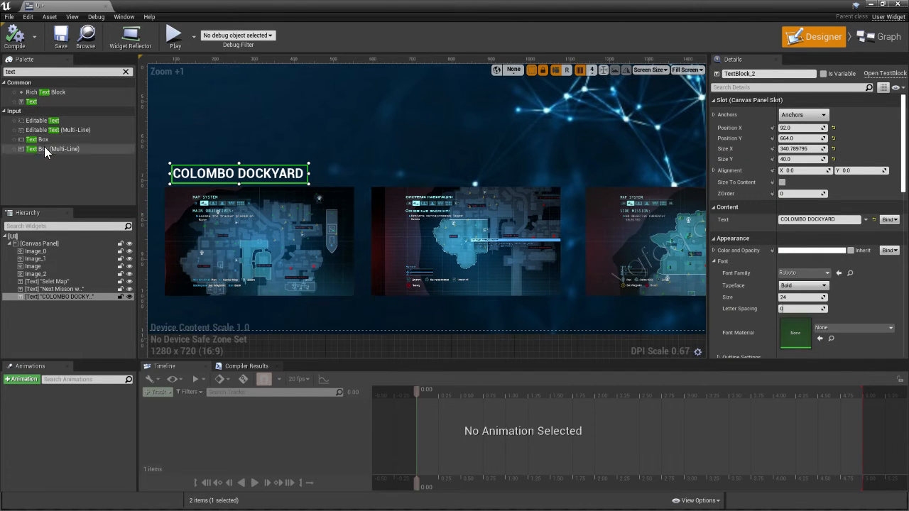
left_click_drag(36, 101, 377, 163)
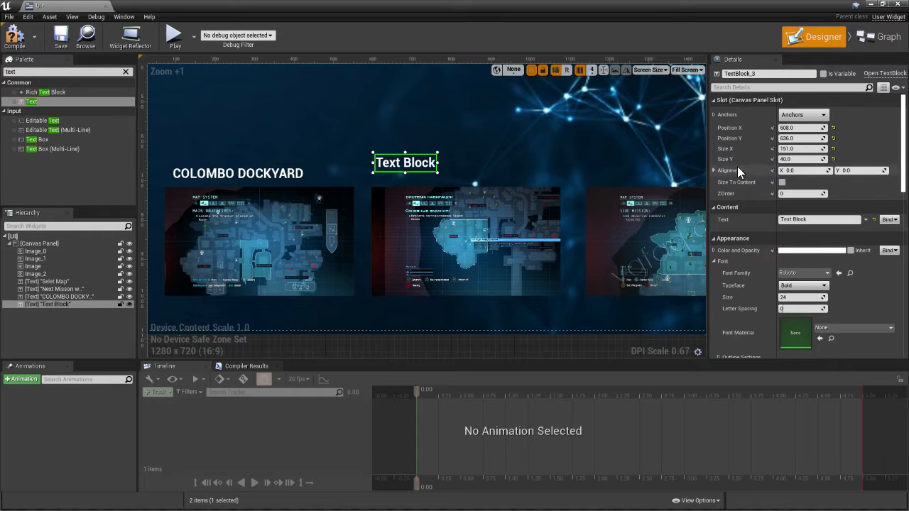
left_click(801, 116)
left_click(796, 168)
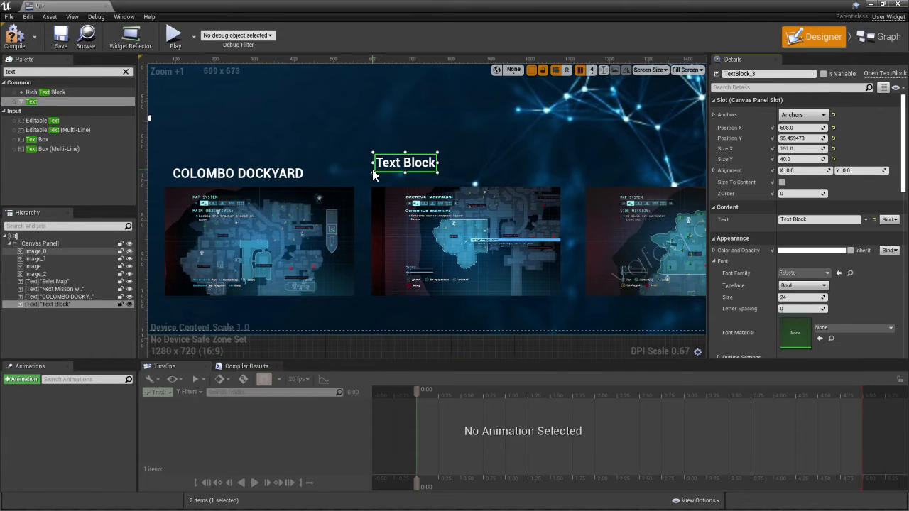
left_click_drag(391, 168, 388, 177)
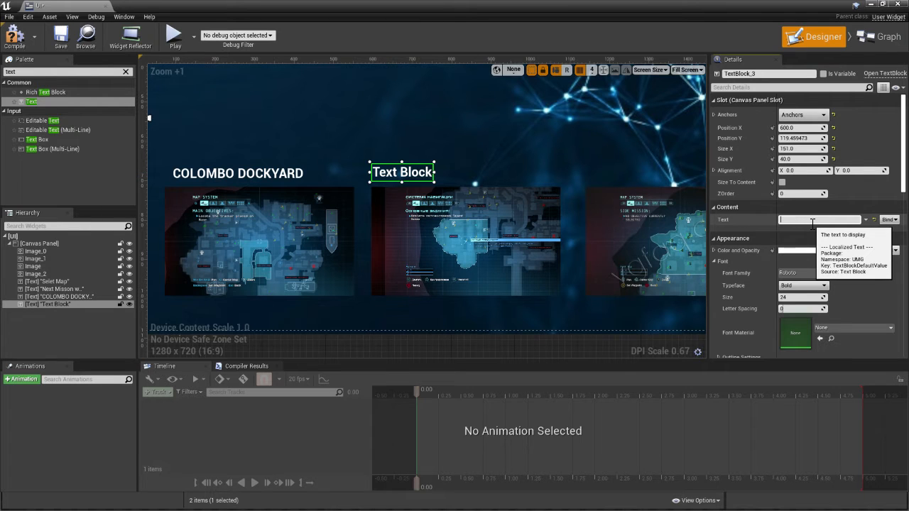
Set the new label's text to "CHITTAGONG MARINE DOCKYARD" and widen it to about 513 so it encloses the text
type("CHITTAGONG MARINE DOCKYARD")
key("Return")
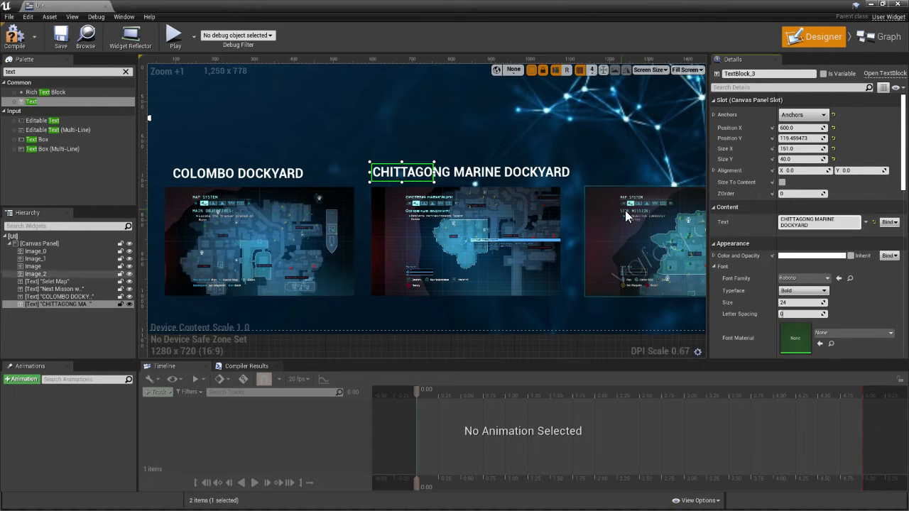
left_click_drag(435, 172, 576, 174)
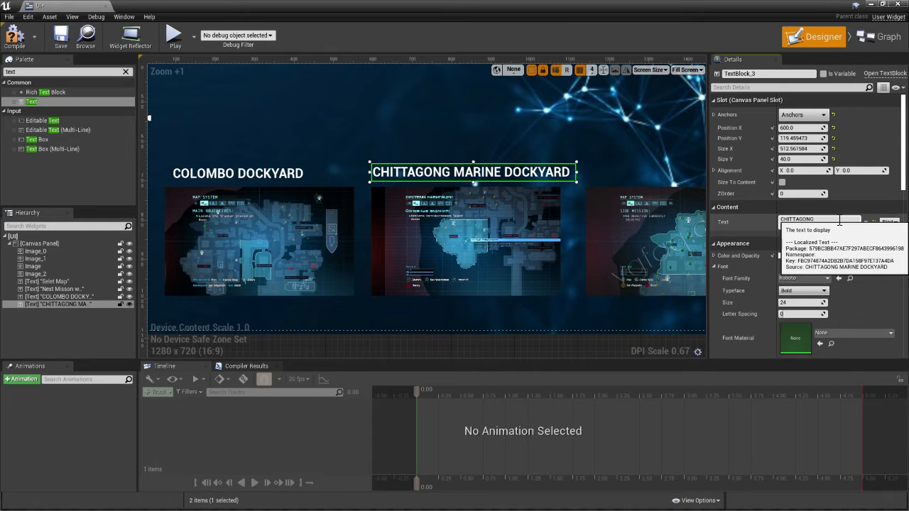
Remove the word "MARINE" from the second map's label so it reads "CHITTAGONG DOCKYARD"
left_click(802, 226)
key("BackSpace")
key("BackSpace")
key("BackSpace")
key("BackSpace")
key("BackSpace")
key("BackSpace")
key("BackSpace")
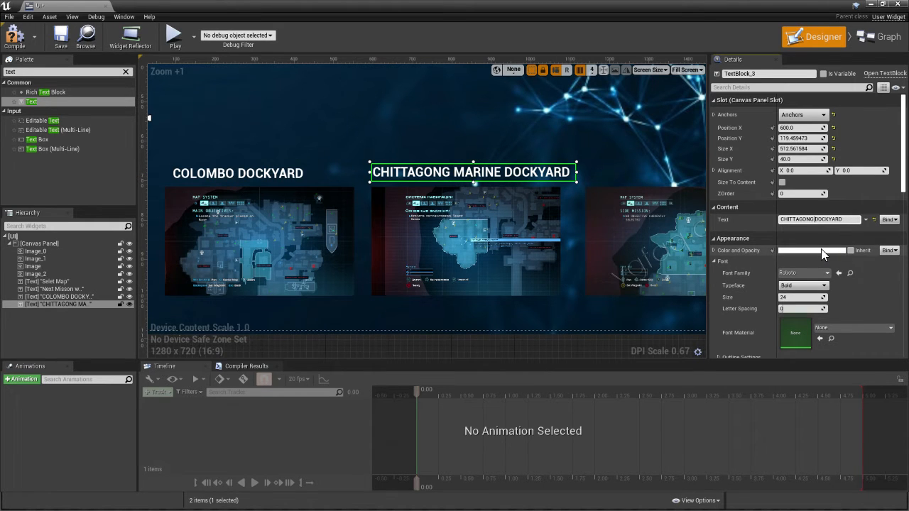
left_click(612, 155)
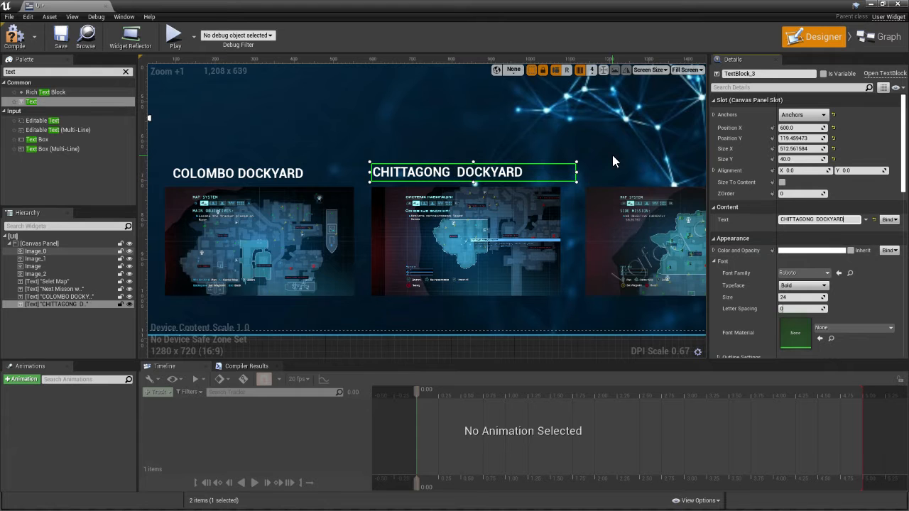
Switch to Chrome and close the Chittagong Marine Dockyard website
scroll(525, 225, "down", 2)
right_click_drag(605, 182, 409, 162)
scroll(502, 196, "up", 2)
key("super")
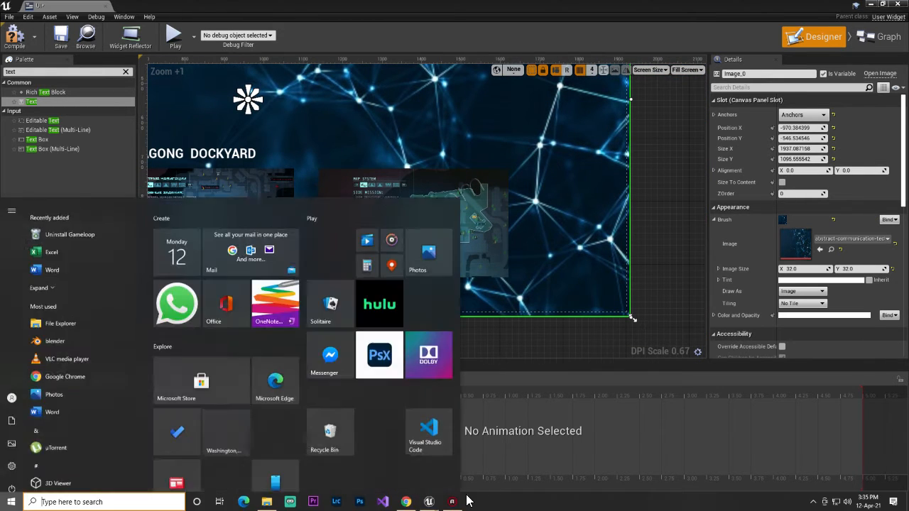
left_click(414, 501)
scroll(319, 272, "up", 5)
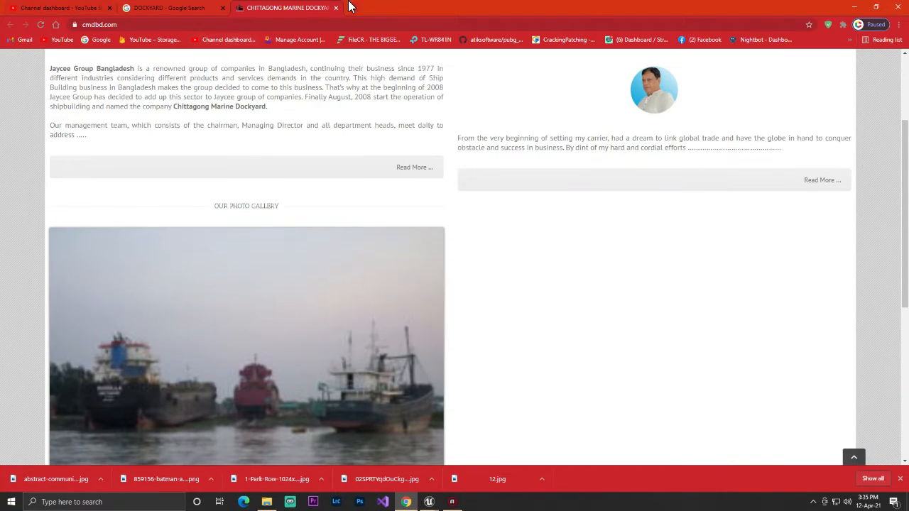
left_click(337, 8)
Replace the image search term with "PLACE" and run the search
left_click(188, 63)
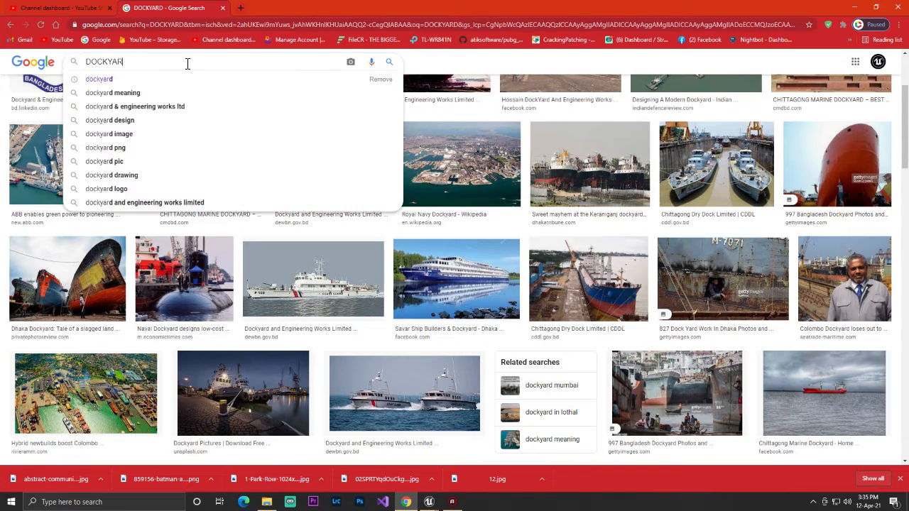
key("ctrl+a")
key("BackSpace")
type("PLACE")
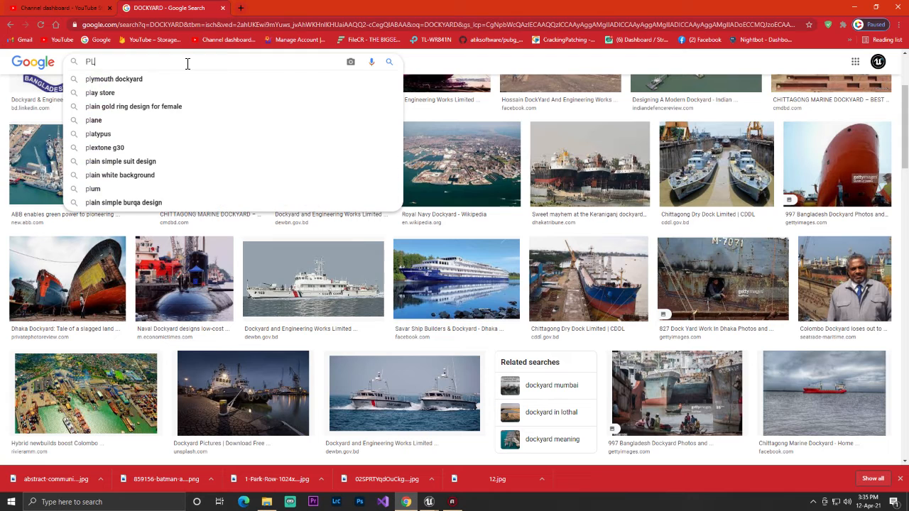
key("Return")
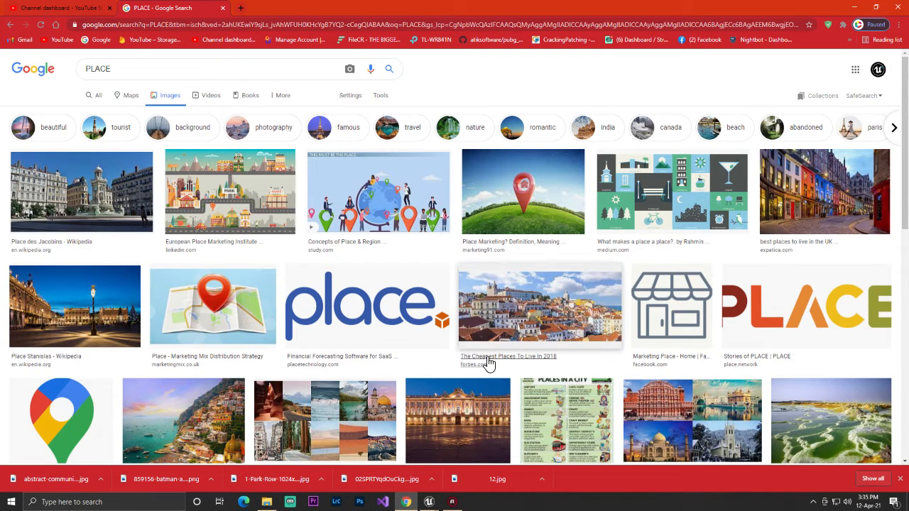
Browse the "PLACE" images for a location name and preview the ruins picture titled "13 Best places to visit in Bangladesh"
scroll(456, 346, "down", 3)
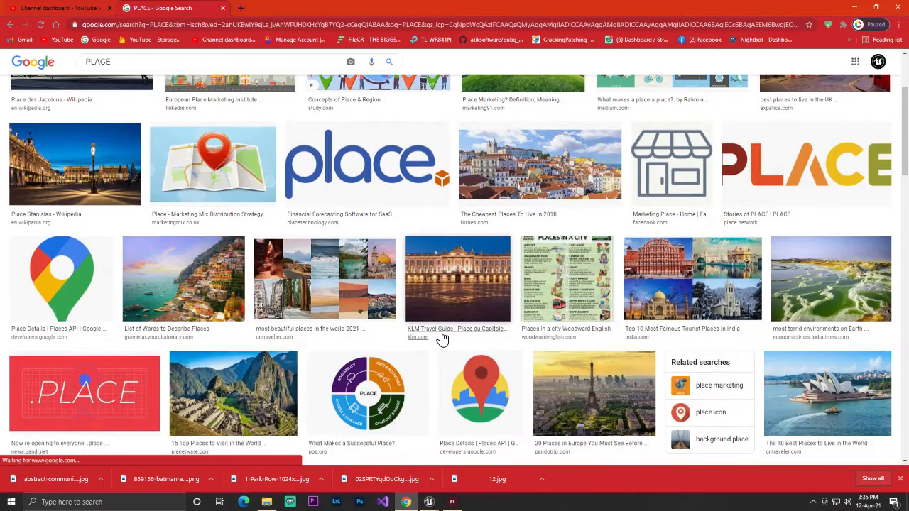
scroll(442, 335, "down", 4)
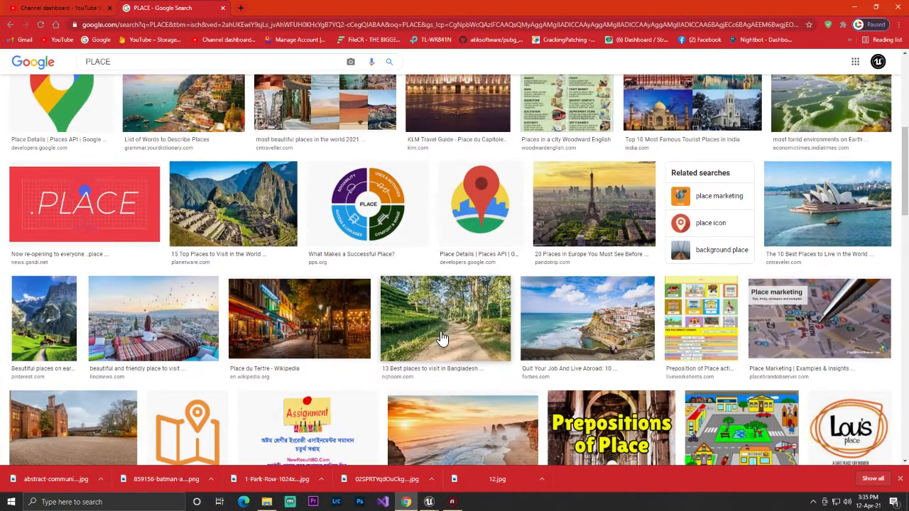
scroll(442, 335, "down", 5)
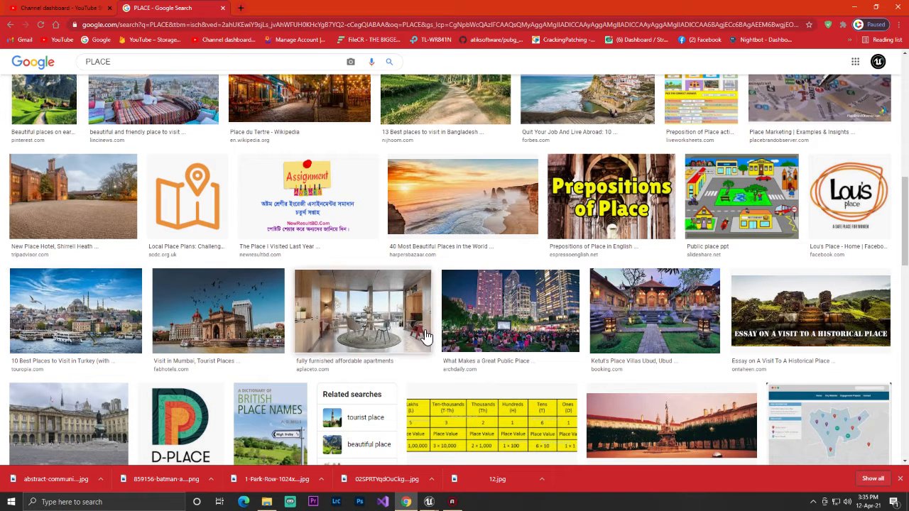
scroll(546, 384, "down", 2)
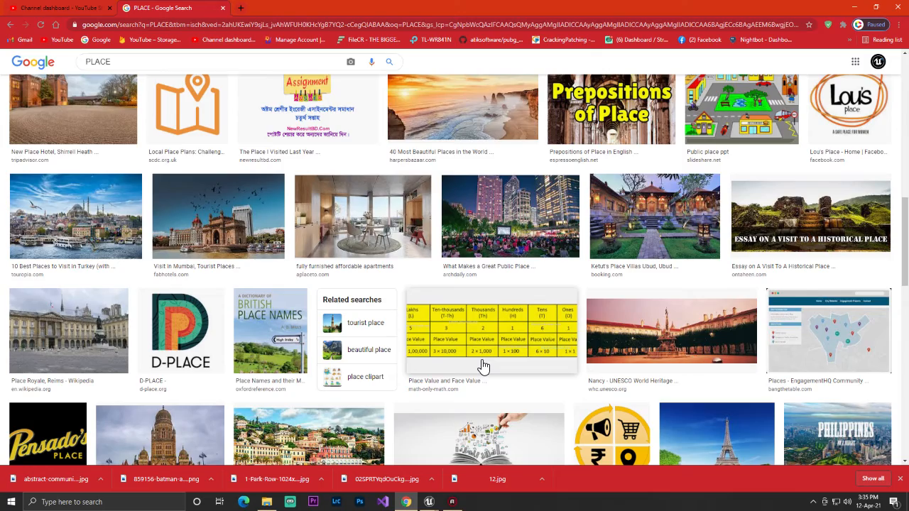
scroll(482, 367, "down", 4)
scroll(480, 368, "down", 2)
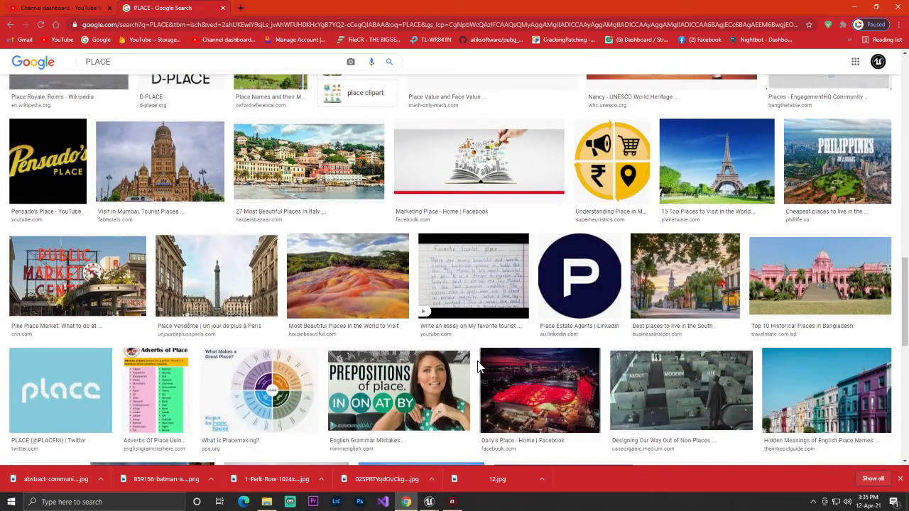
scroll(477, 367, "down", 2)
scroll(478, 367, "down", 5)
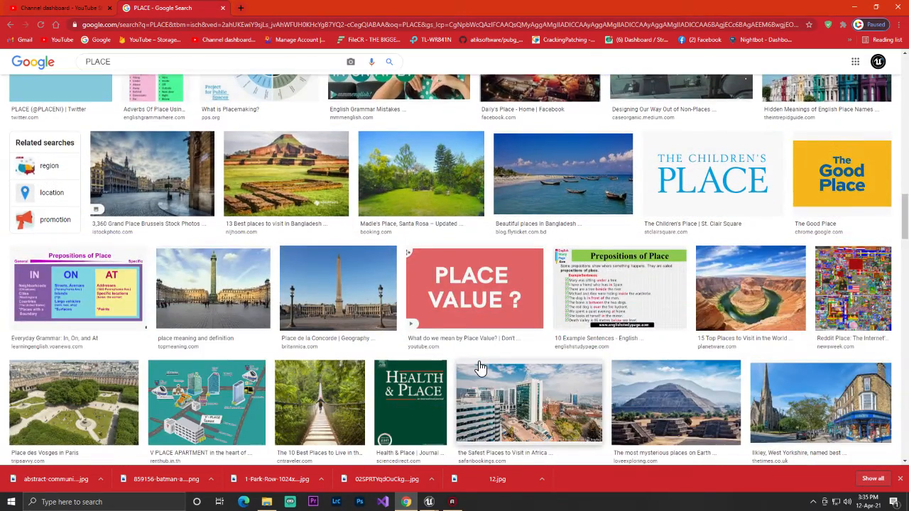
left_click(319, 172)
Open the related "Naogaon District" travel guide image from Wikivoyage and examine its title
scroll(680, 366, "down", 3)
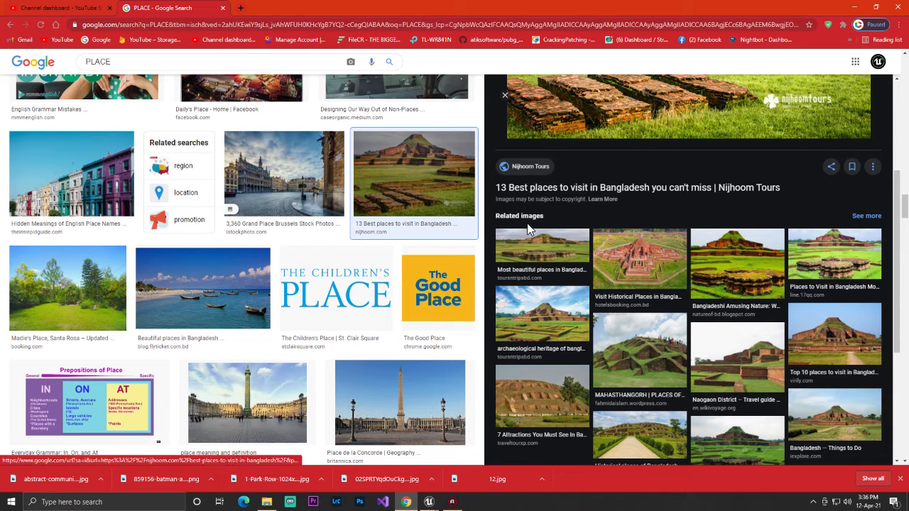
scroll(667, 305, "down", 2)
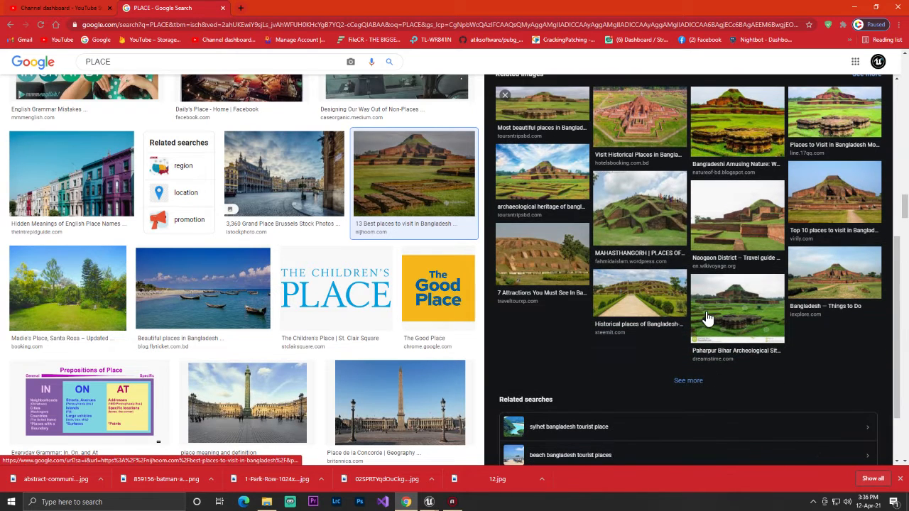
left_click(729, 250)
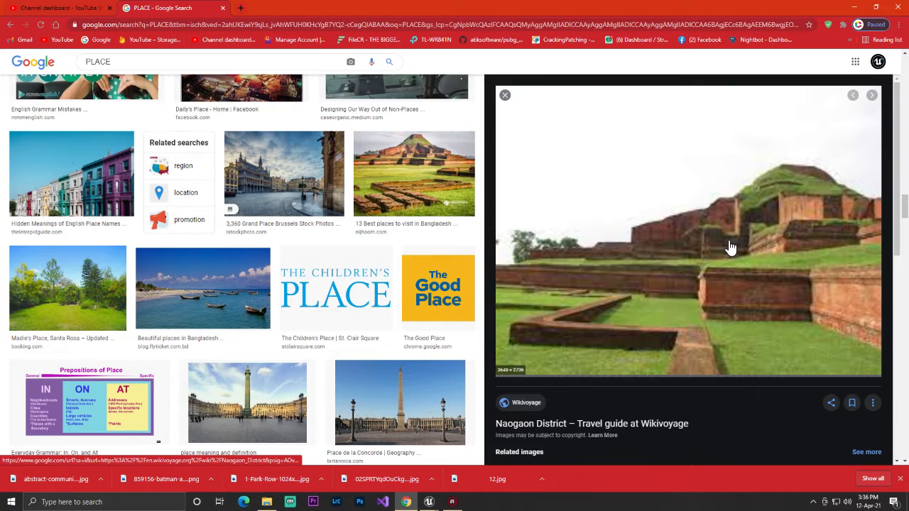
scroll(625, 383, "down", 3)
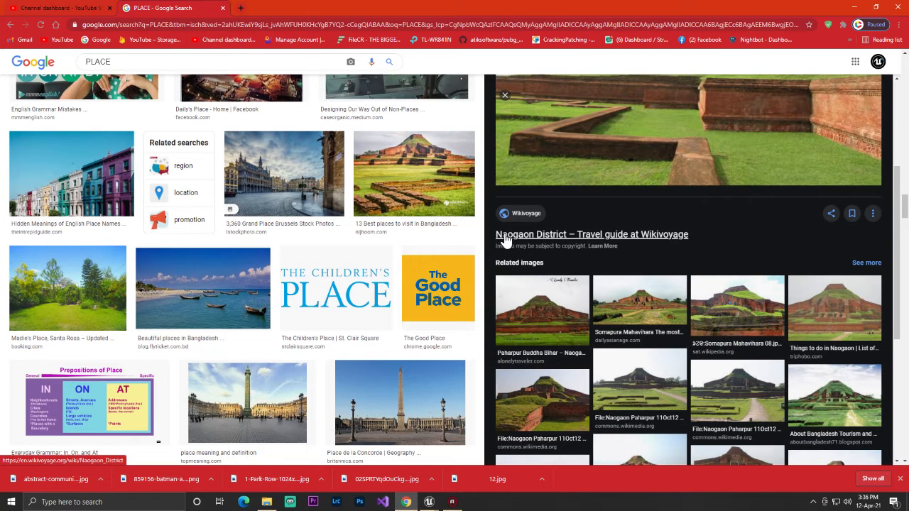
Open the Naogaon District Wikivoyage page and copy the place name "Somapura Mahavihara" from the picture caption
scroll(296, 240, "down", 3)
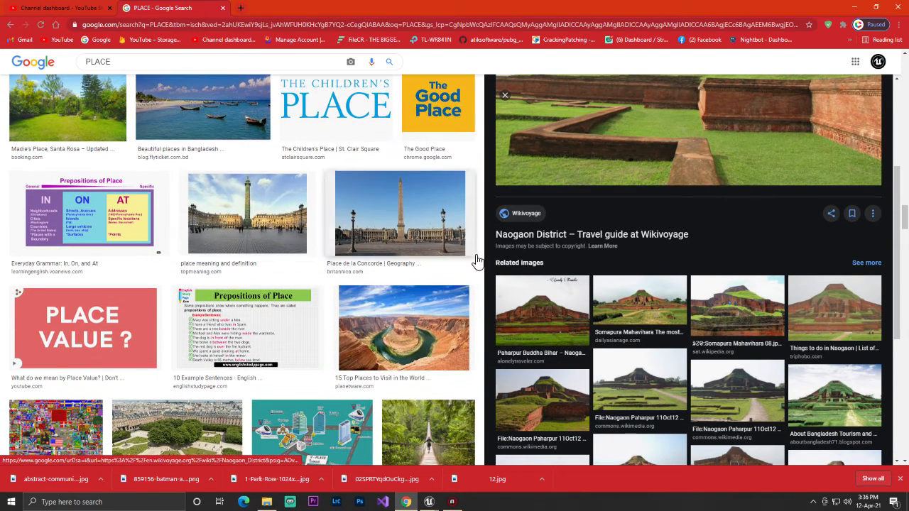
left_click(536, 235)
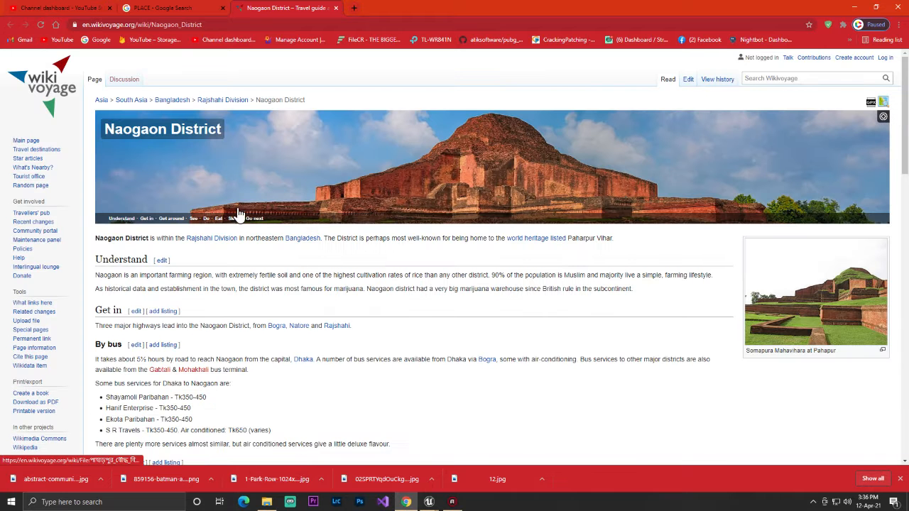
scroll(174, 221, "down", 2)
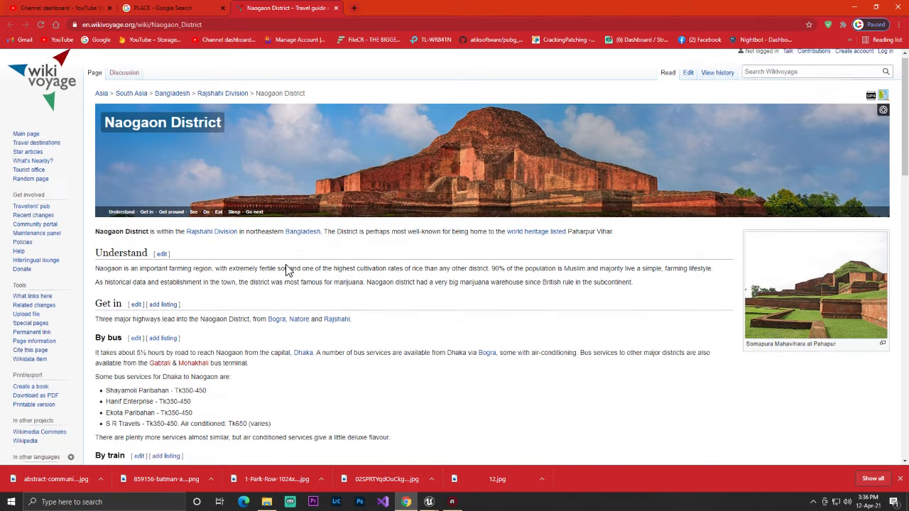
scroll(311, 263, "down", 2)
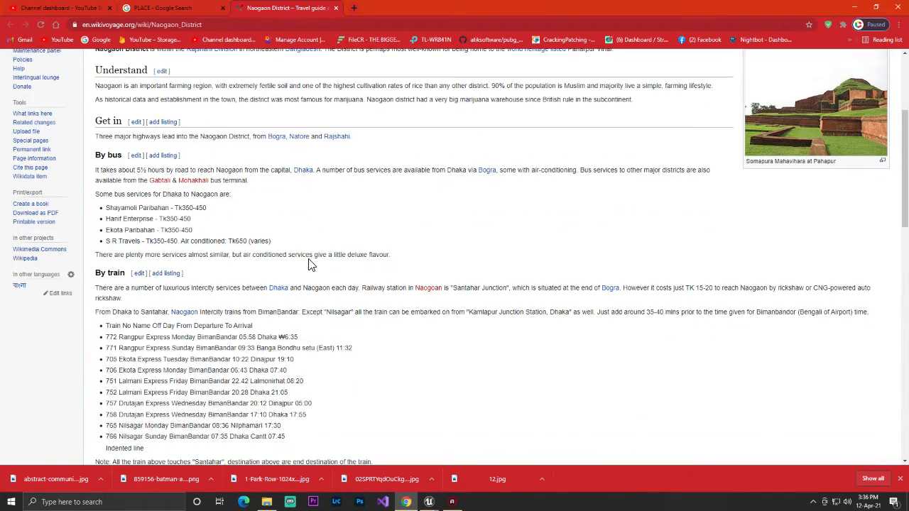
scroll(385, 258, "up", 4)
scroll(842, 297, "down", 1)
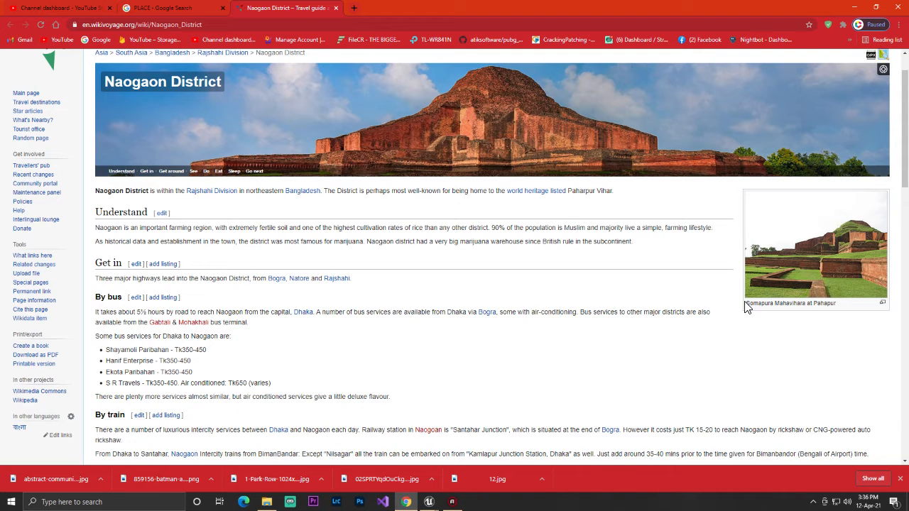
right_click(807, 306)
left_click(805, 316)
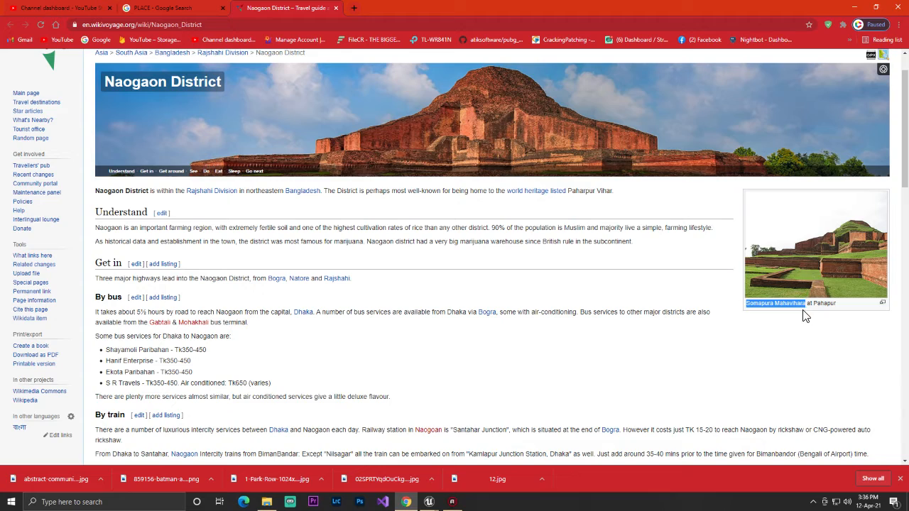
Close the Wikivoyage page and the image search, and switch back to the Unreal Engine widget editor
left_click(336, 8)
left_click(223, 8)
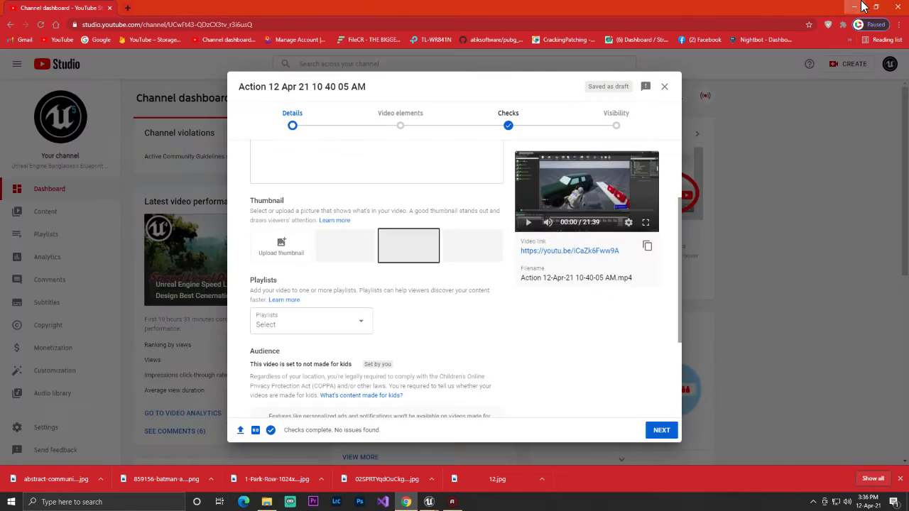
left_click(855, 6)
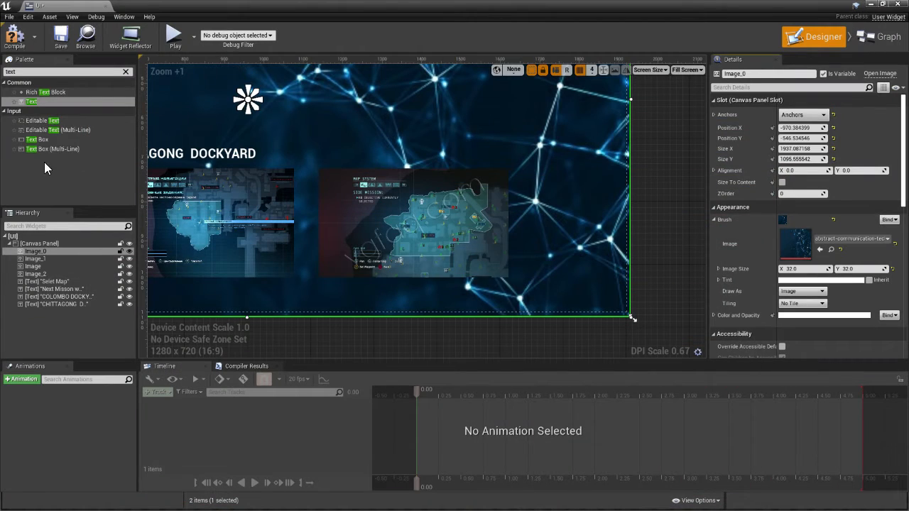
Add a text block above the third map preview and set its text to the copied "Somapura Mahavihara"
left_click_drag(40, 102, 355, 174)
left_click_drag(322, 141, 347, 147)
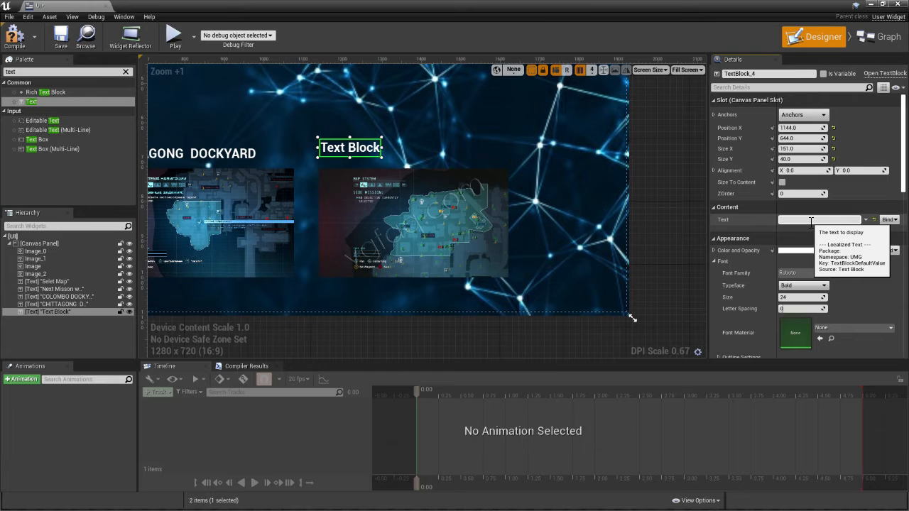
type("Somapura Mahavihara")
key("Return")
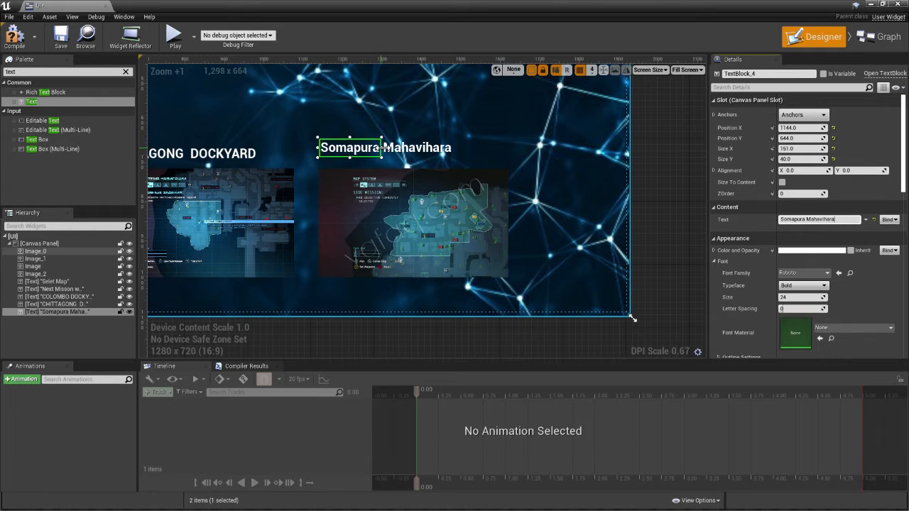
Widen the "Somapura Mahavihara" label to about 343 and align it just above its map at X 1148, Y 652
scroll(554, 162, "down", 4)
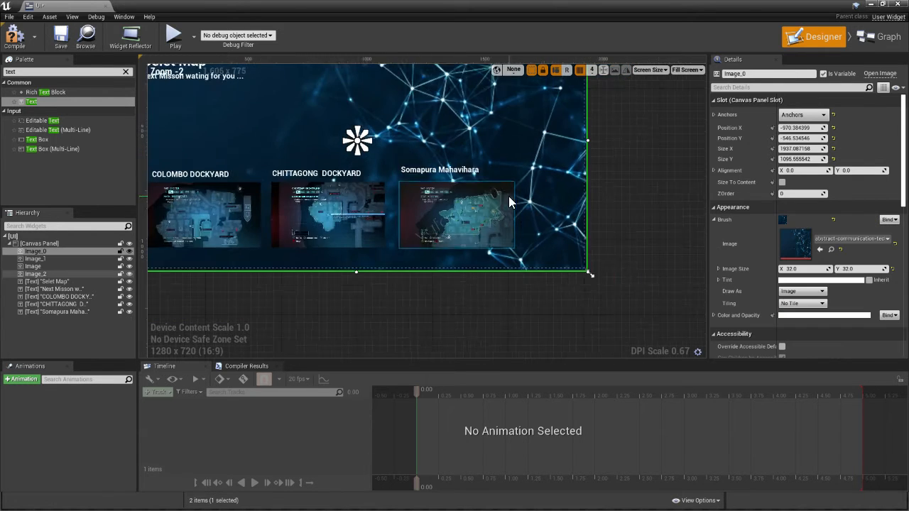
scroll(426, 190, "up", 4)
left_click_drag(455, 150, 431, 160)
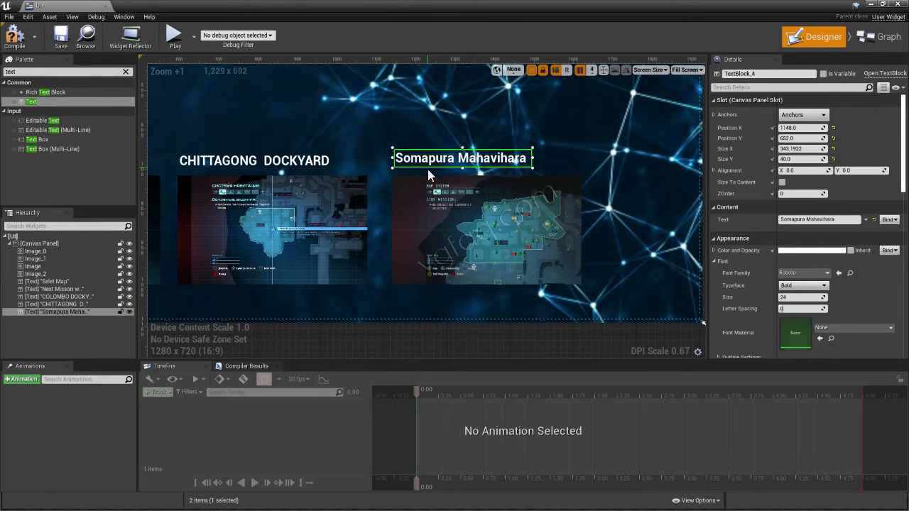
left_click(480, 223)
scroll(482, 225, "down", 4)
scroll(238, 181, "down", 2)
left_click(168, 155)
scroll(257, 172, "up", 4)
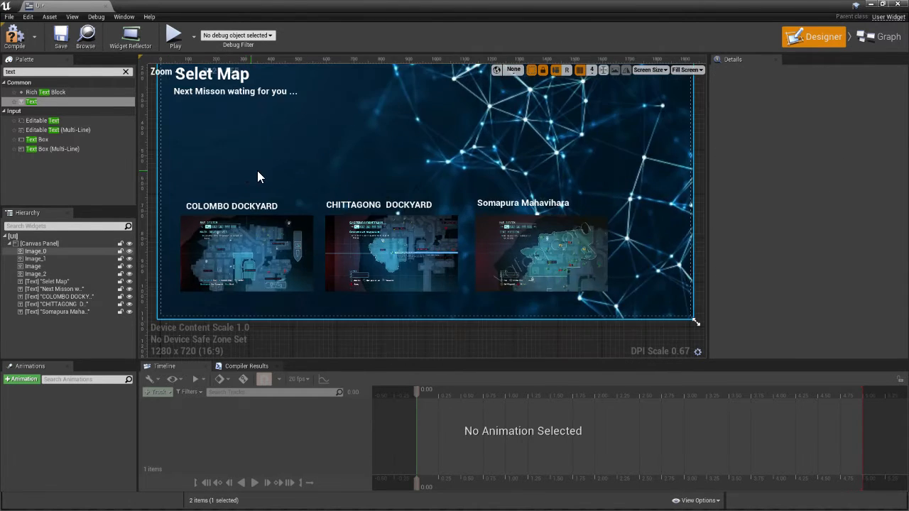
Anchor the "Somapura Mahavihara" label to the middle-left of the canvas and nudge it down to Y about 115
left_click(380, 203)
left_click(792, 114)
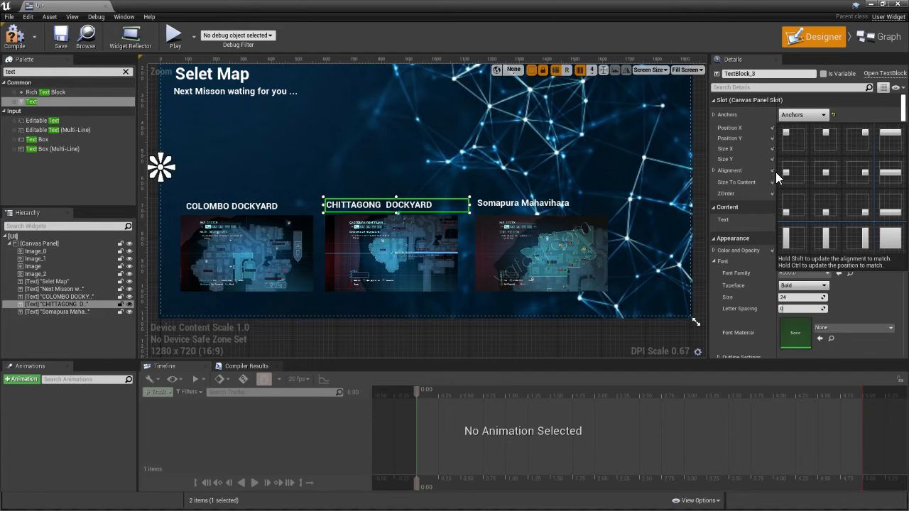
left_click(547, 204)
left_click(803, 115)
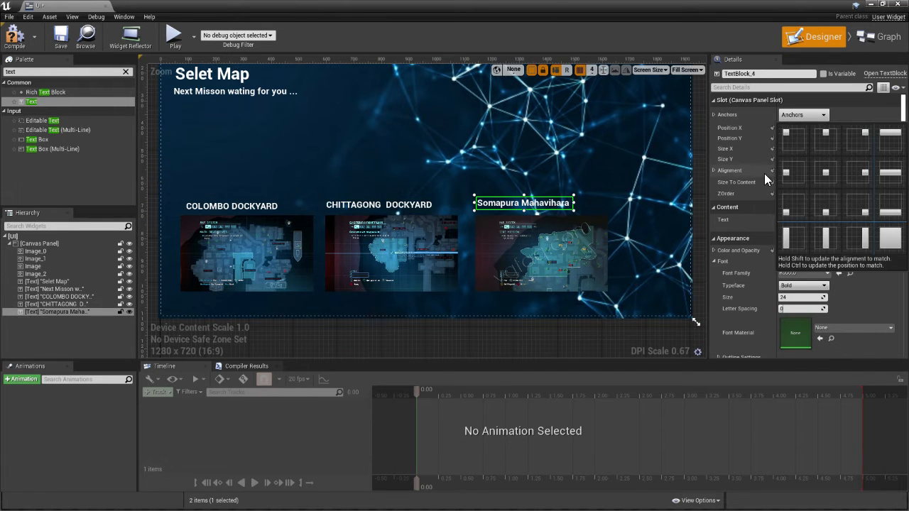
left_click(788, 170)
left_click(793, 116)
left_click(785, 172)
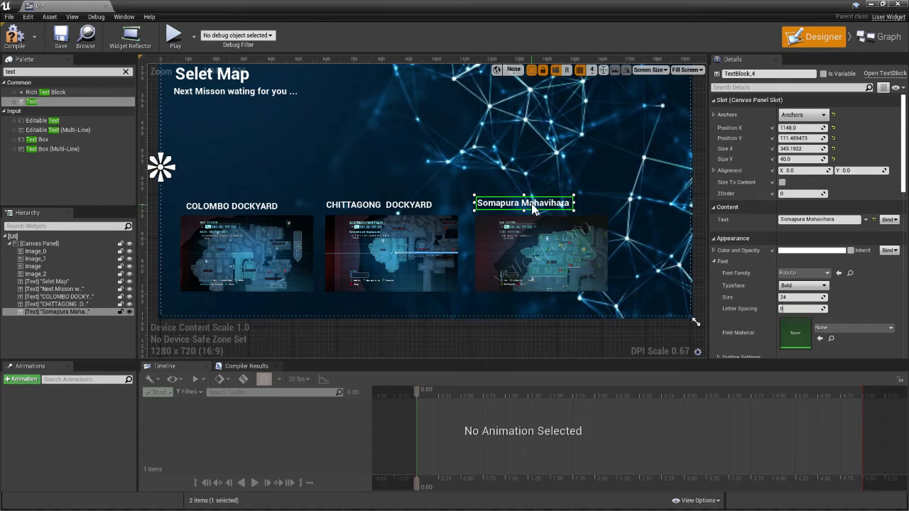
left_click_drag(533, 206, 532, 204)
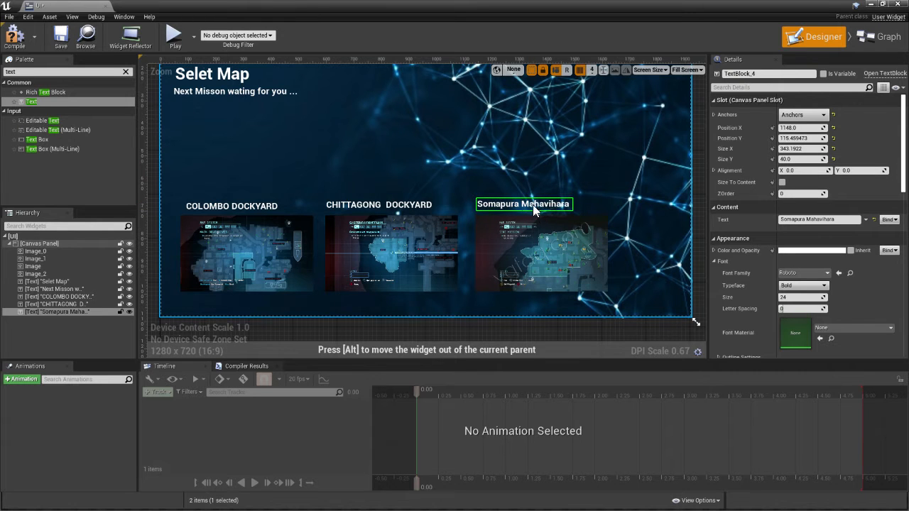
scroll(530, 203, "down", 5)
left_click(270, 146)
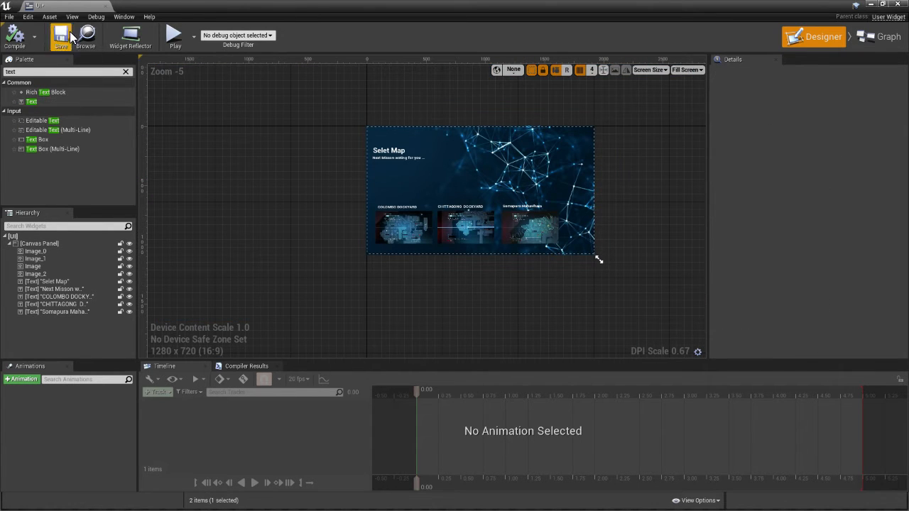
Save the widget and run the level in the editor to preview the map selection screen, ending the preview
left_click(61, 37)
left_click(869, 3)
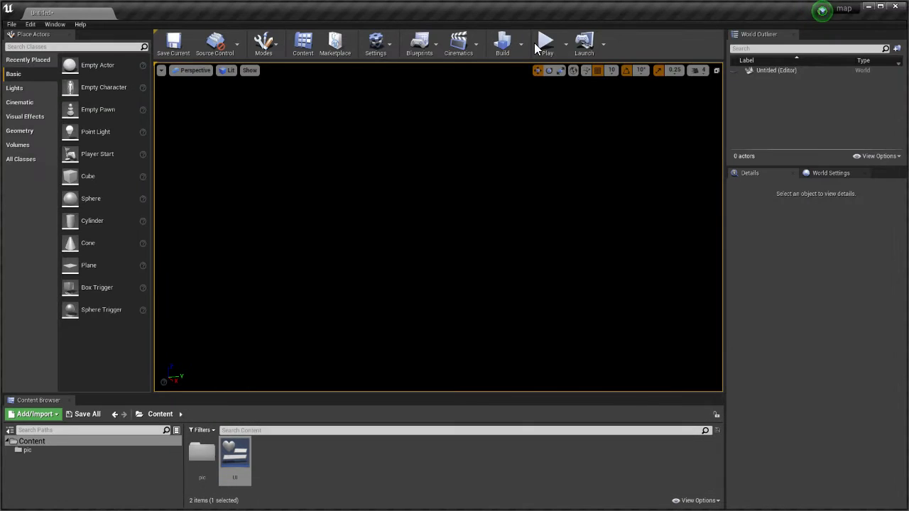
left_click(544, 44)
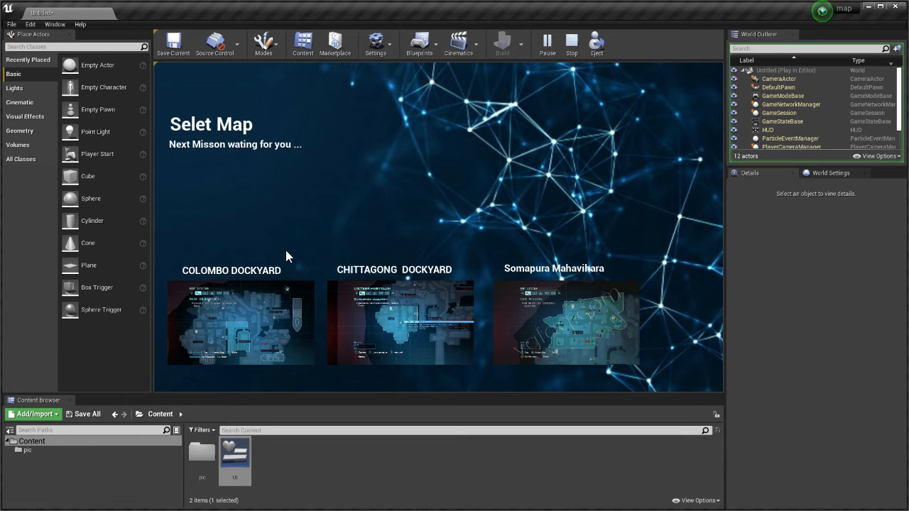
left_click(595, 335)
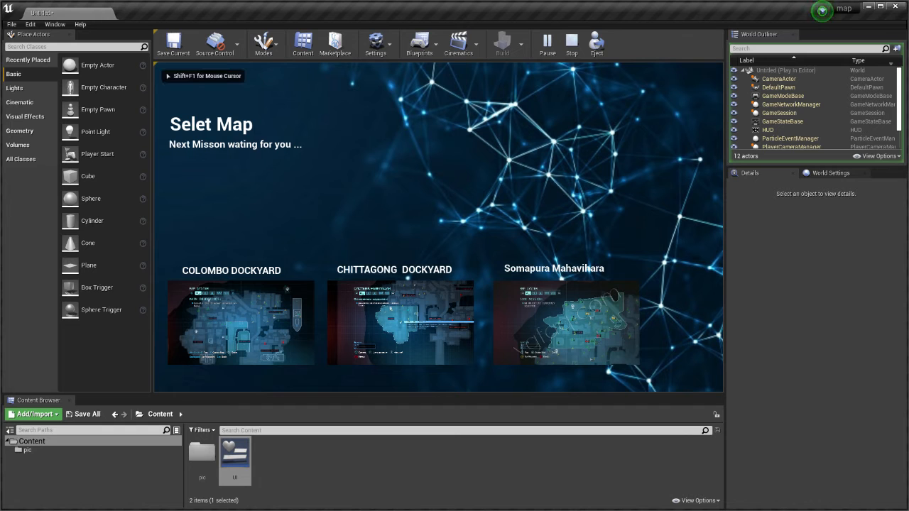
key("Escape")
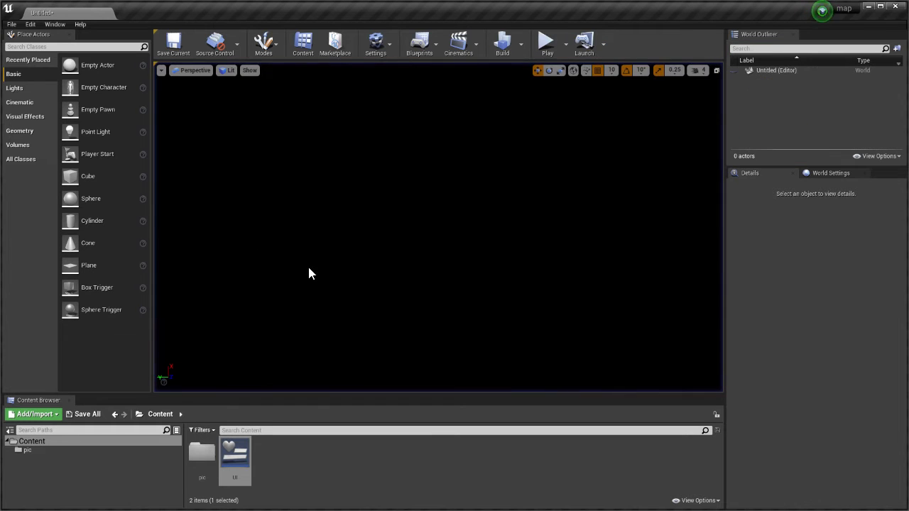
Reopen the UI widget and add a button above the "COLOMBO DOCKYARD" label, sized about 508 by 70
double_click(233, 451)
scroll(355, 192, "up", 6)
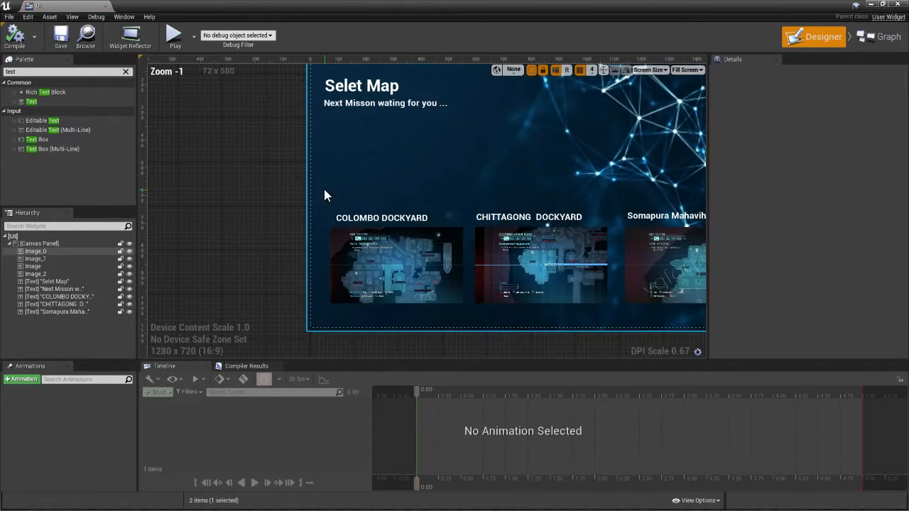
left_click(126, 71)
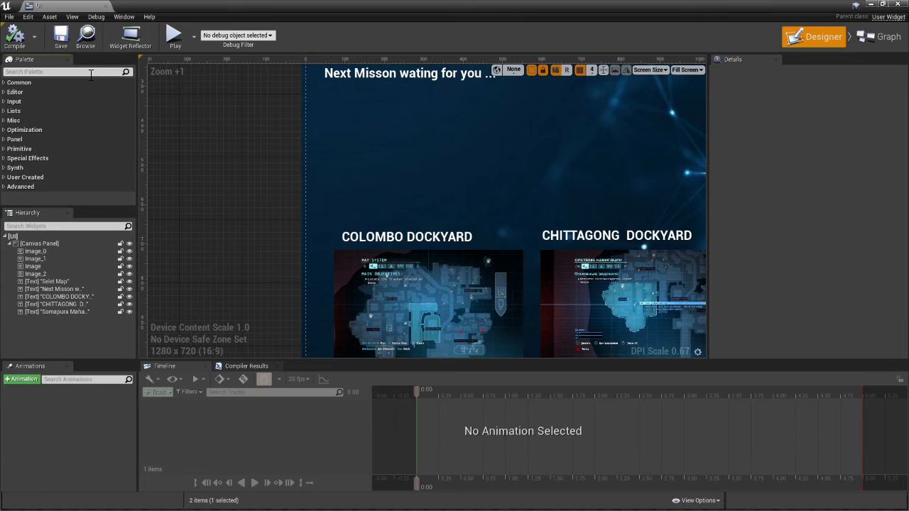
type("BUTTO")
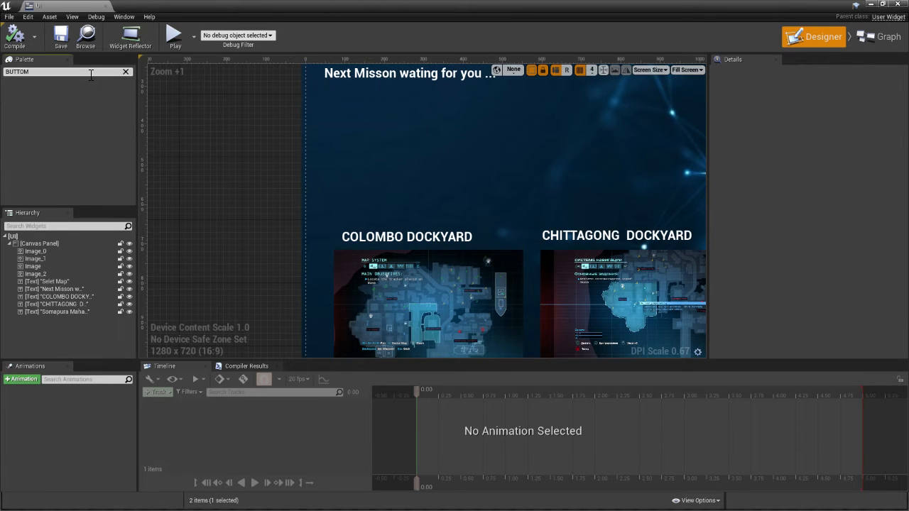
left_click_drag(12, 93, 495, 206)
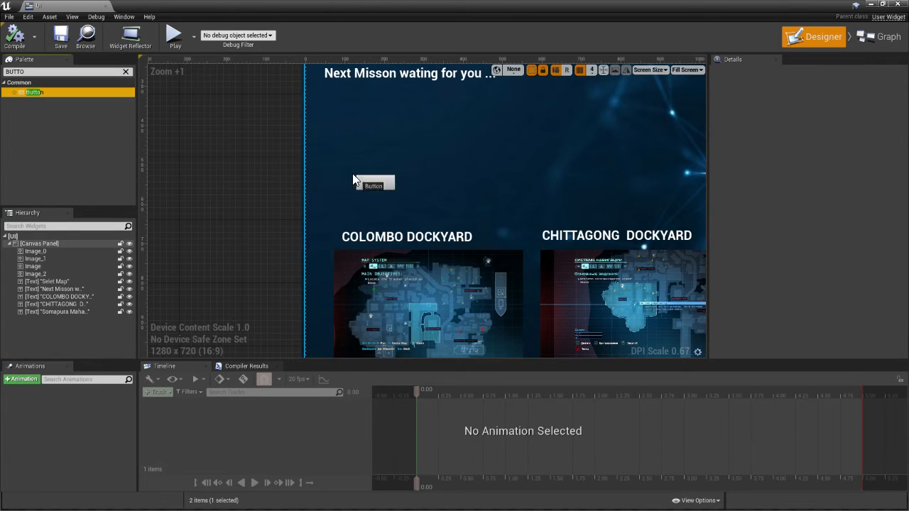
left_click_drag(352, 174, 555, 154)
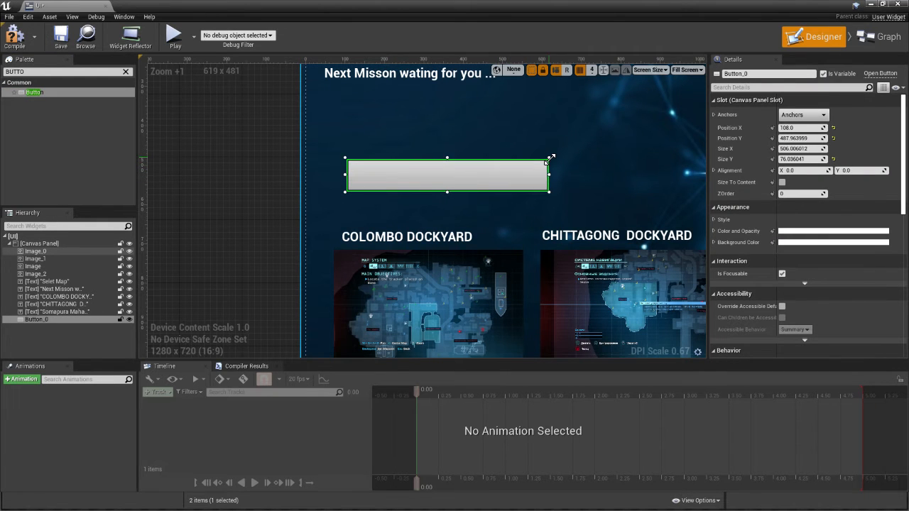
scroll(339, 143, "down", 3)
scroll(497, 178, "up", 3)
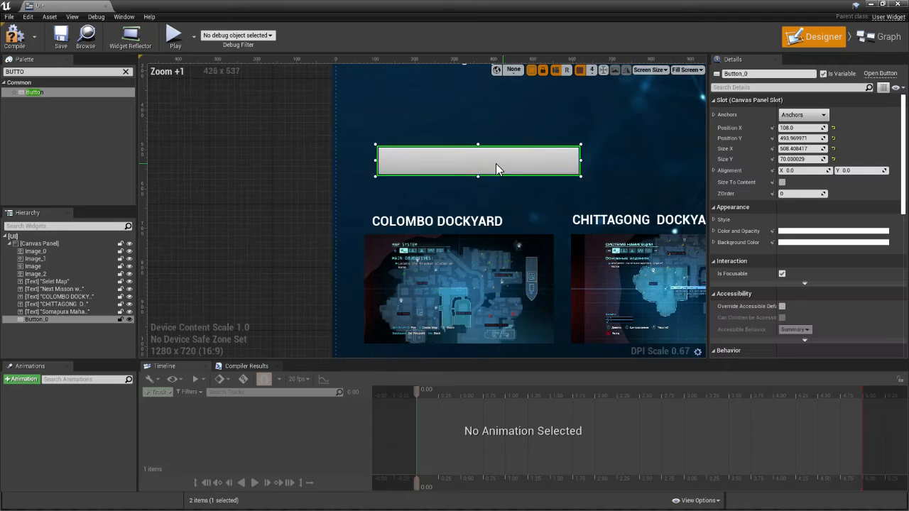
Move the button between the "Next Misson wating for you ..." subtitle and the map labels, at X 64, Y 440
left_click_drag(495, 163, 436, 122)
scroll(279, 142, "down", 3)
scroll(233, 120, "up", 3)
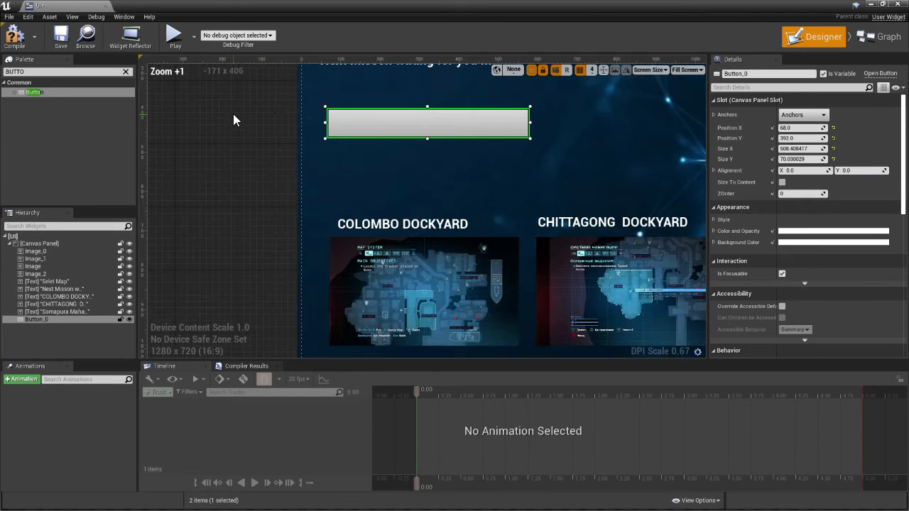
right_click_drag(238, 126, 157, 211)
scroll(155, 211, "down", 2)
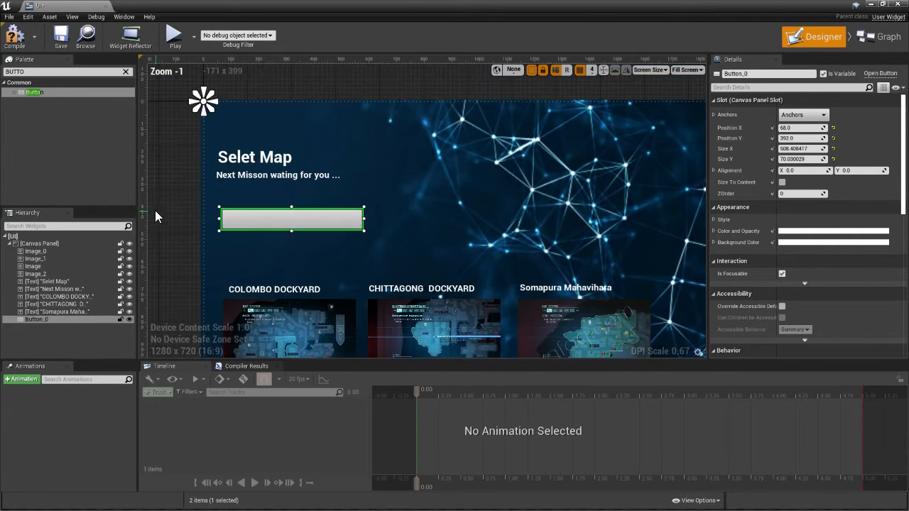
left_click_drag(317, 223, 314, 233)
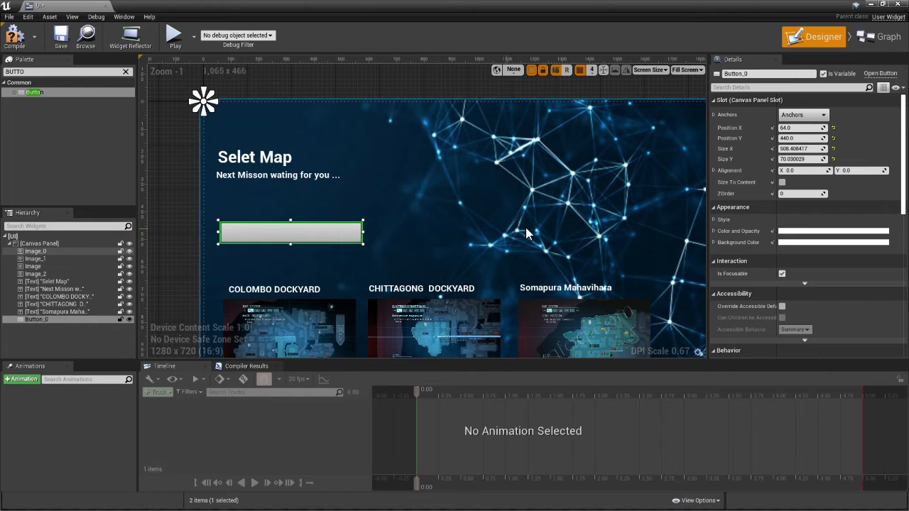
Set the button's background color to the dark blue sampled from the background image, hex sRGB 062237FF
left_click(788, 242)
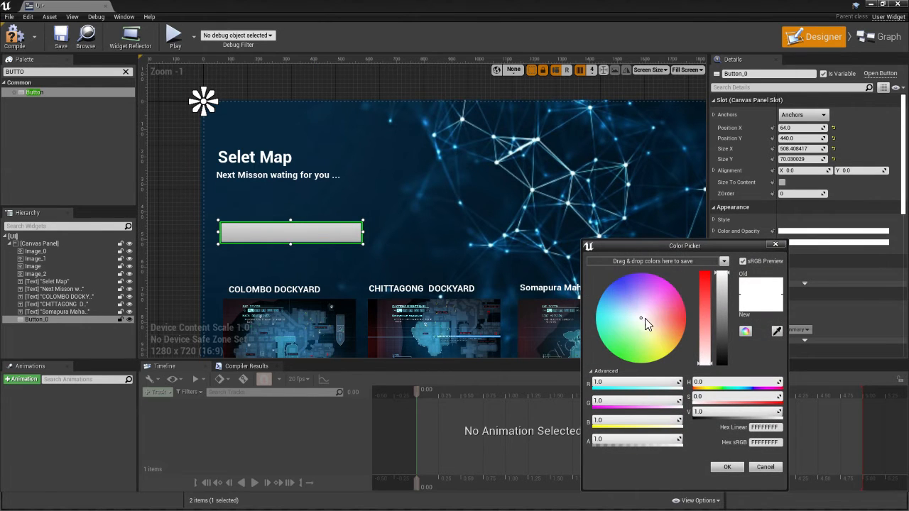
left_click(777, 331)
left_click(378, 169)
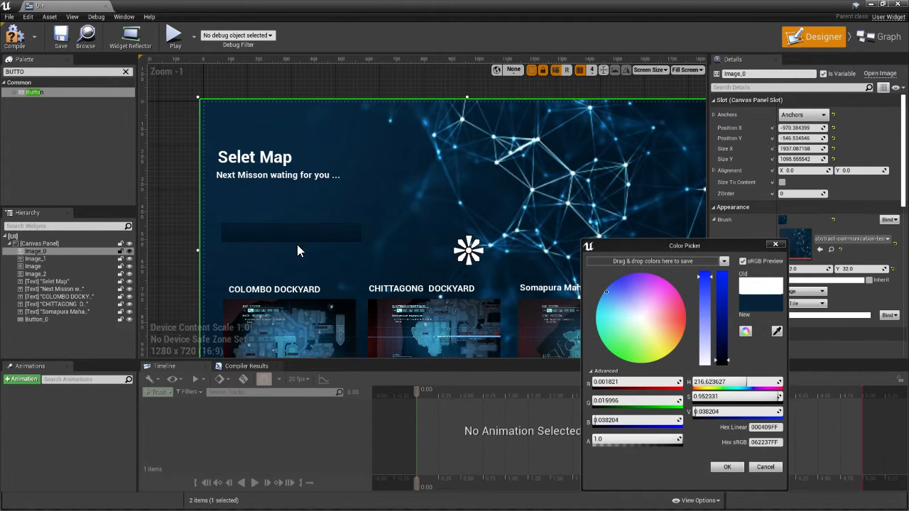
left_click(170, 216)
scroll(349, 240, "up", 2)
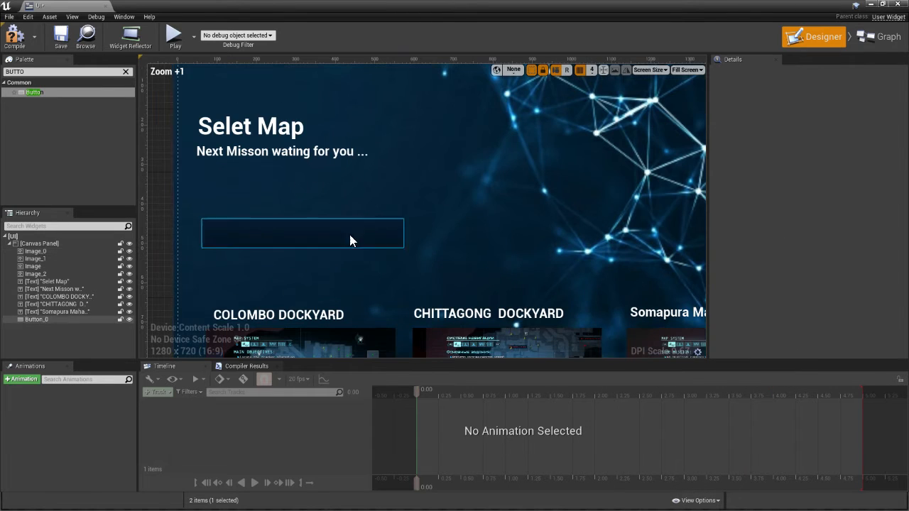
Add a text widget inside the dark blue button below the "Next Misson wating for you ..." subtitle
left_click(125, 72)
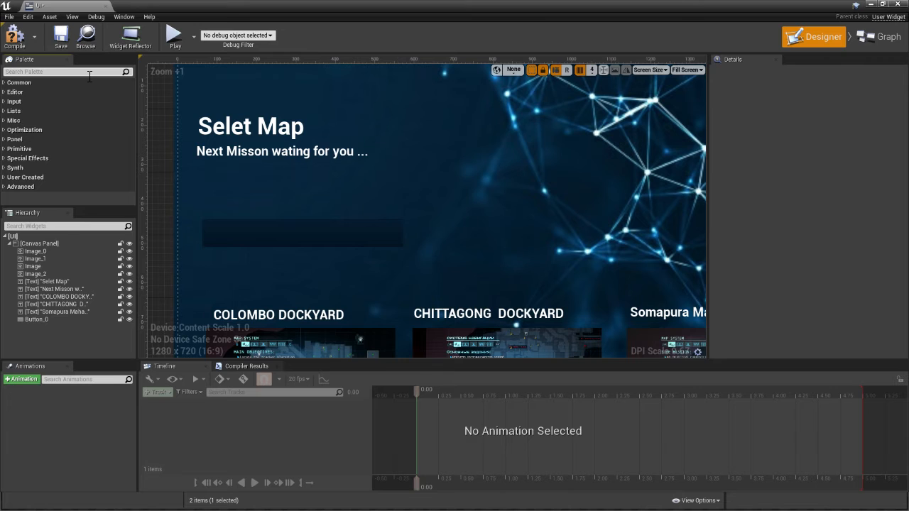
type("TEXT")
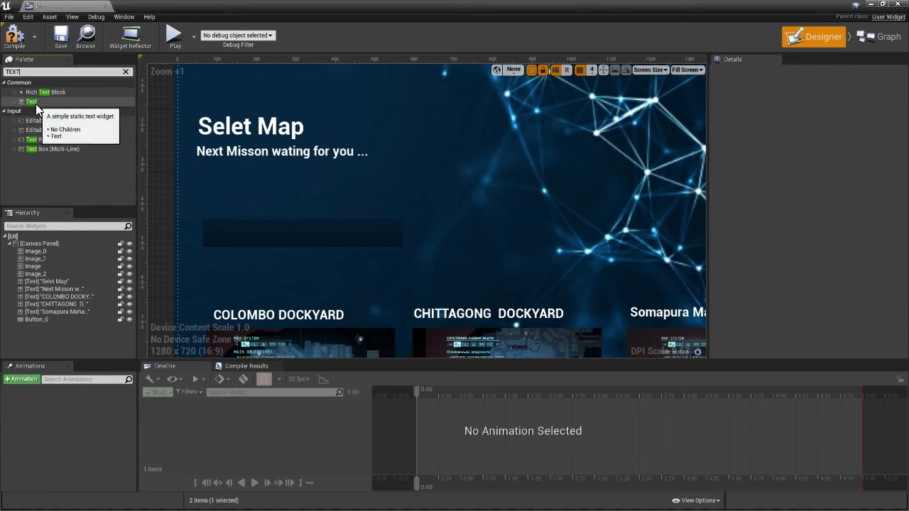
left_click_drag(36, 104, 301, 225)
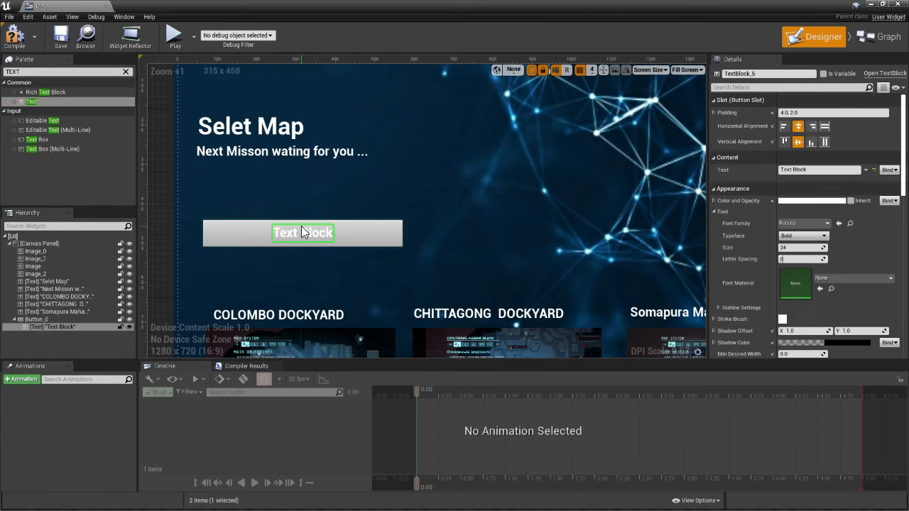
Set the button's Color and Opacity to a dark blue sampled from the background image
left_click(373, 238)
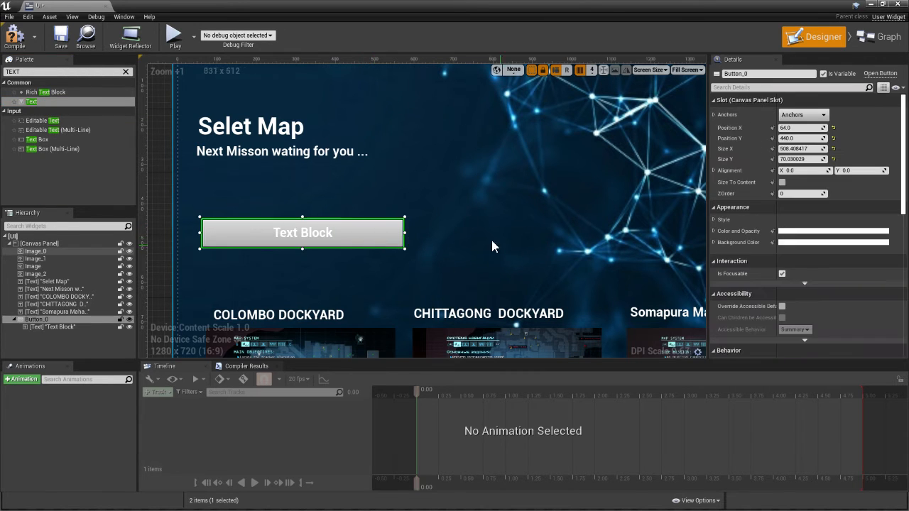
left_click(793, 234)
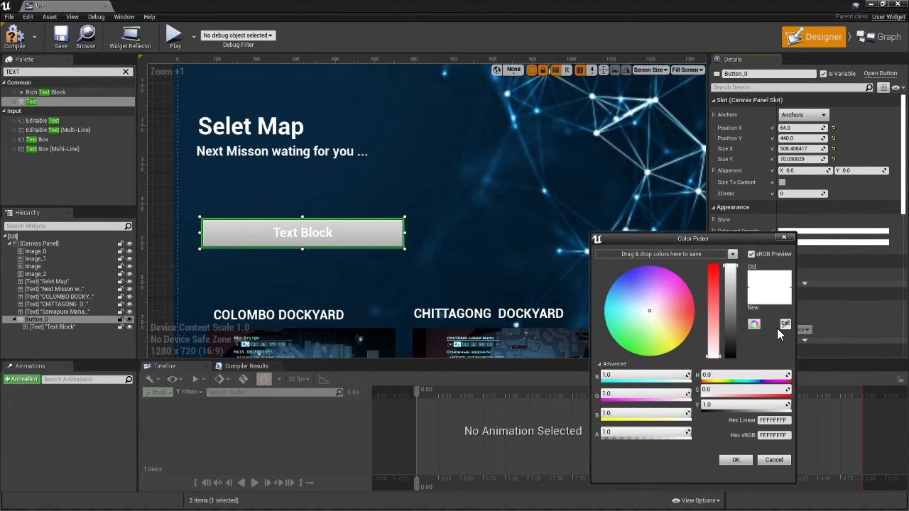
left_click(411, 170)
left_click(359, 239)
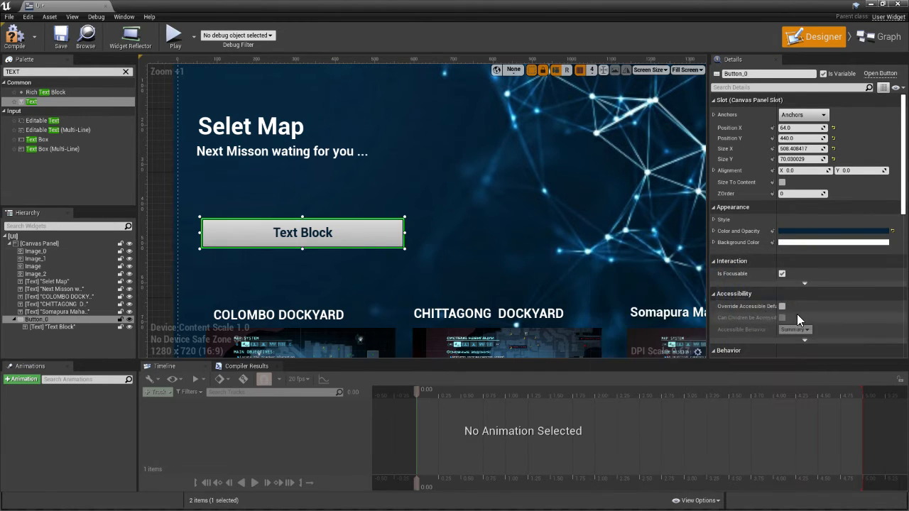
Set the button's Background Color to the dark blue sampled from the background image, hex sRGB 06263BFF
left_click(800, 242)
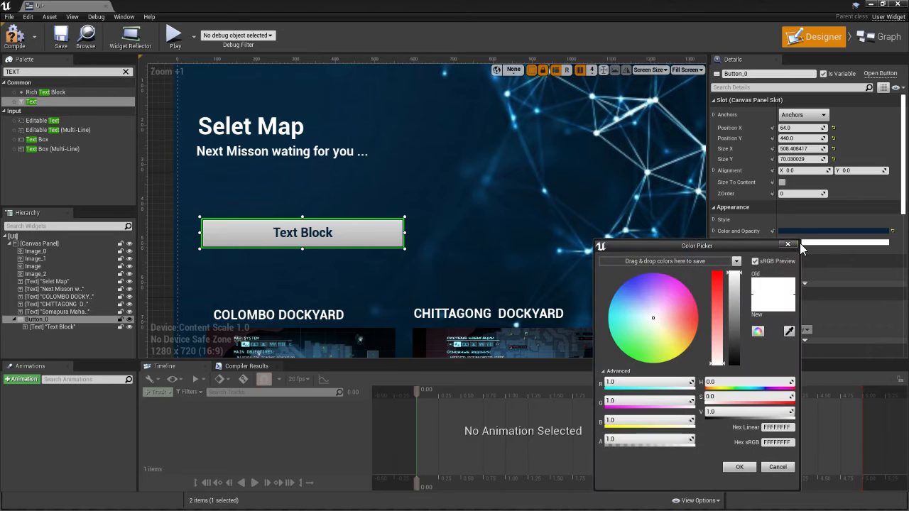
left_click(788, 330)
left_click(370, 164)
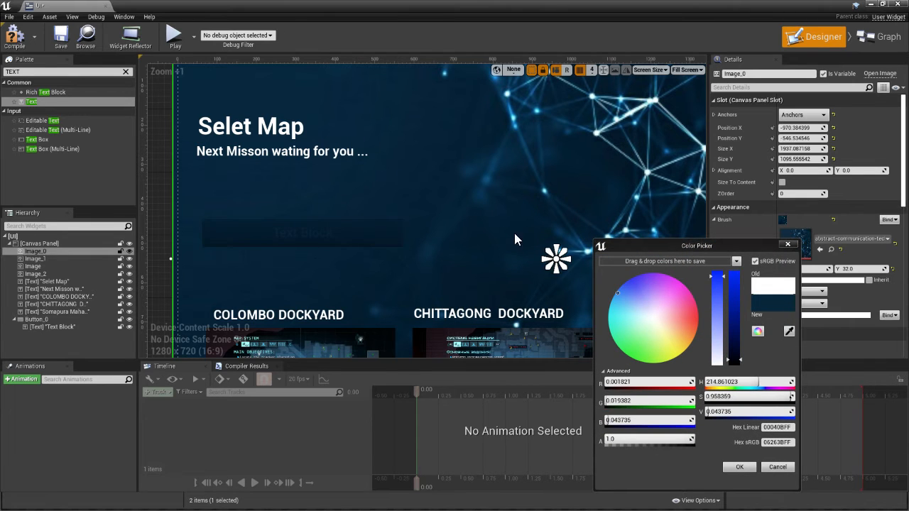
Set the shadow color of the button's text block to white, keeping its alpha at 0
left_click(315, 236)
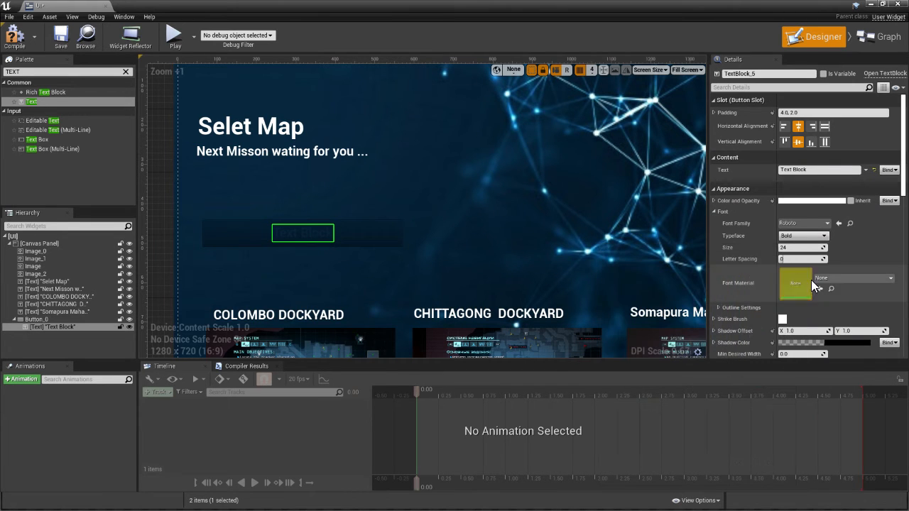
left_click(857, 341)
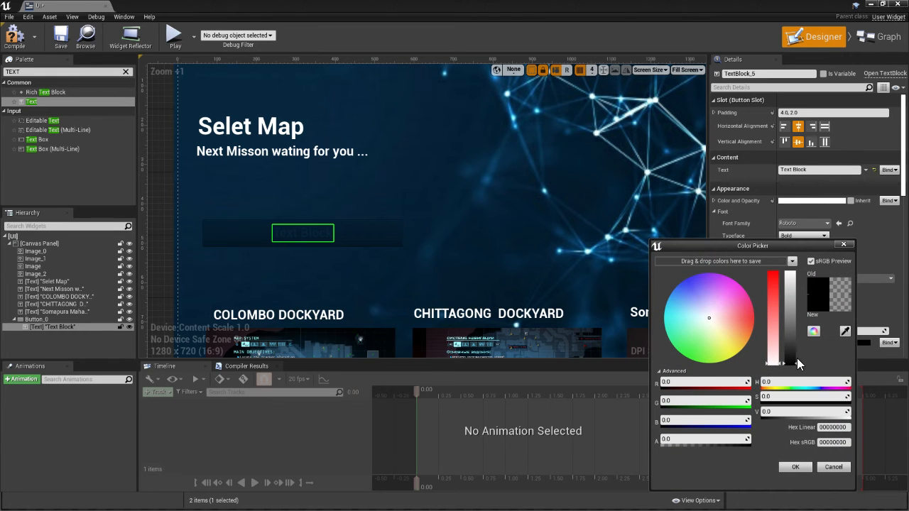
left_click_drag(797, 359, 787, 205)
left_click(794, 467)
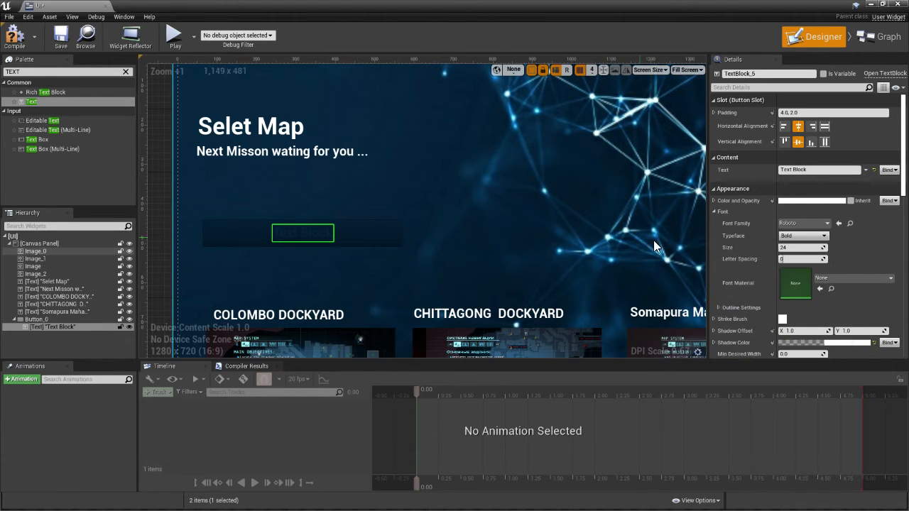
Set the button's Color and Opacity to pure white so the text inside it is tinted white
left_click(715, 201)
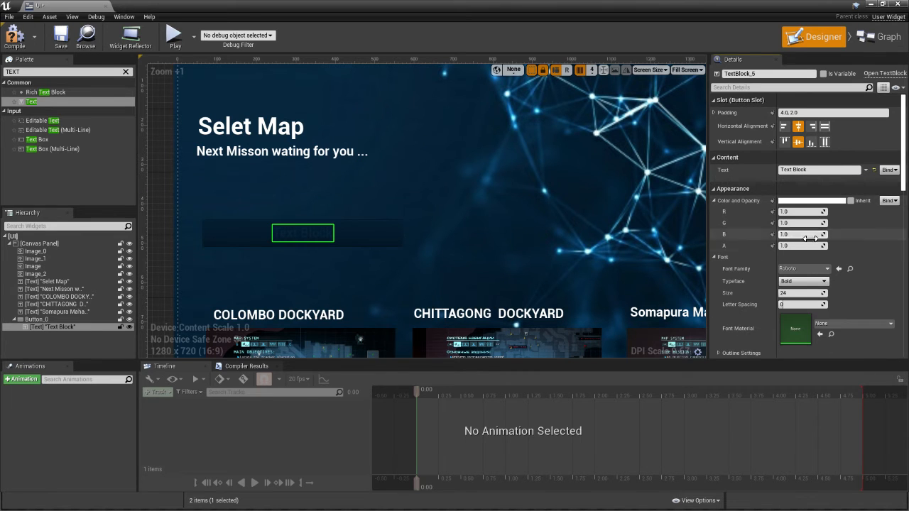
scroll(806, 284, "down", 4)
left_click(316, 240)
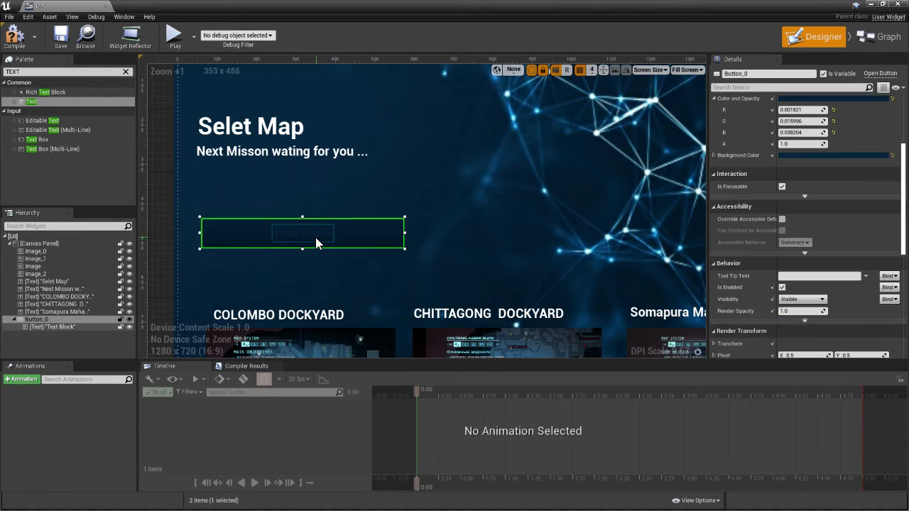
left_click(313, 234)
left_click(389, 240)
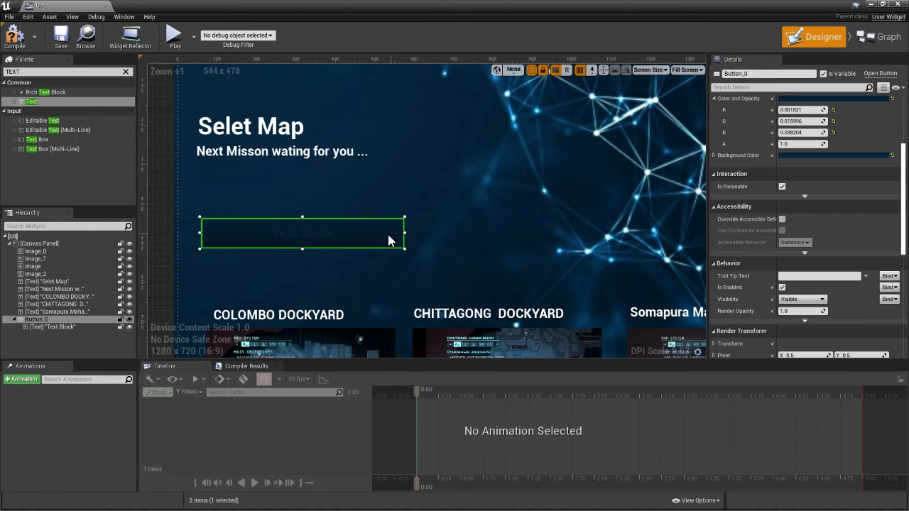
scroll(807, 155, "up", 2)
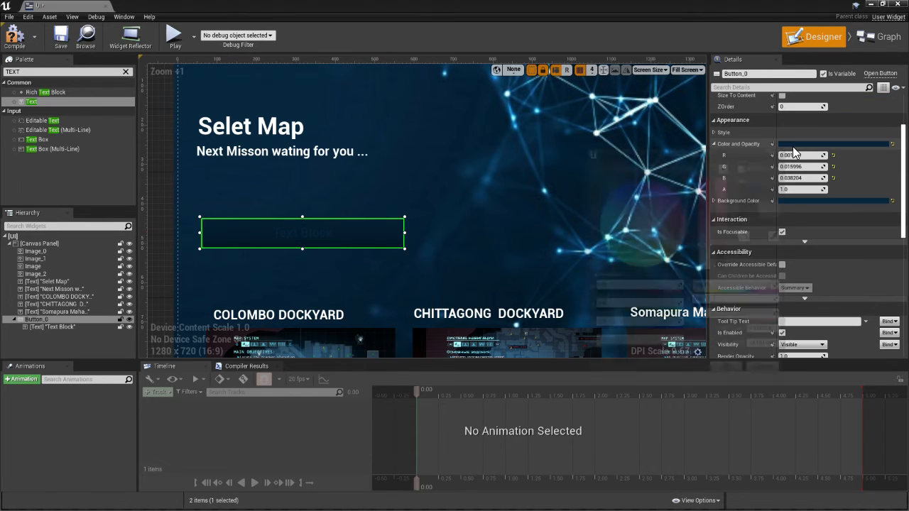
left_click(793, 145)
left_click(642, 225)
left_click_drag(730, 269, 724, 184)
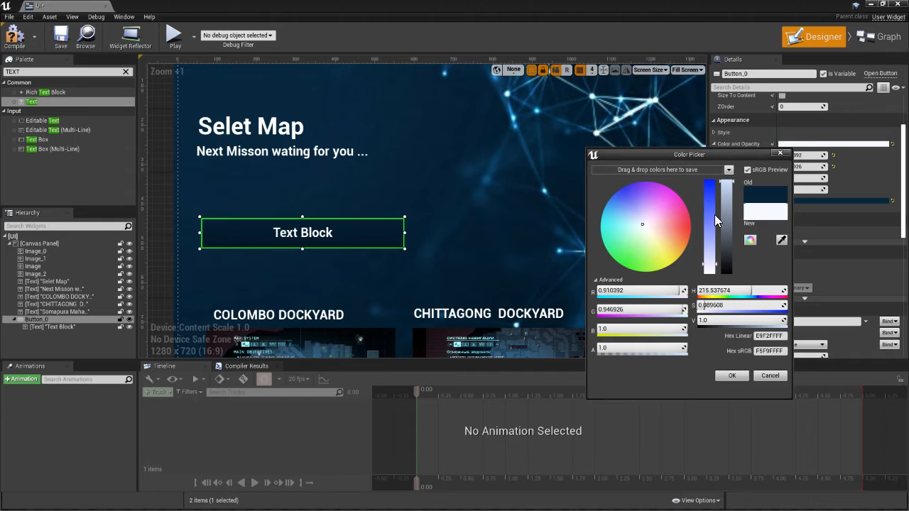
left_click_drag(708, 267, 705, 319)
left_click(732, 376)
Deselect the widgets, then compile and save the UI widget
left_click(405, 157)
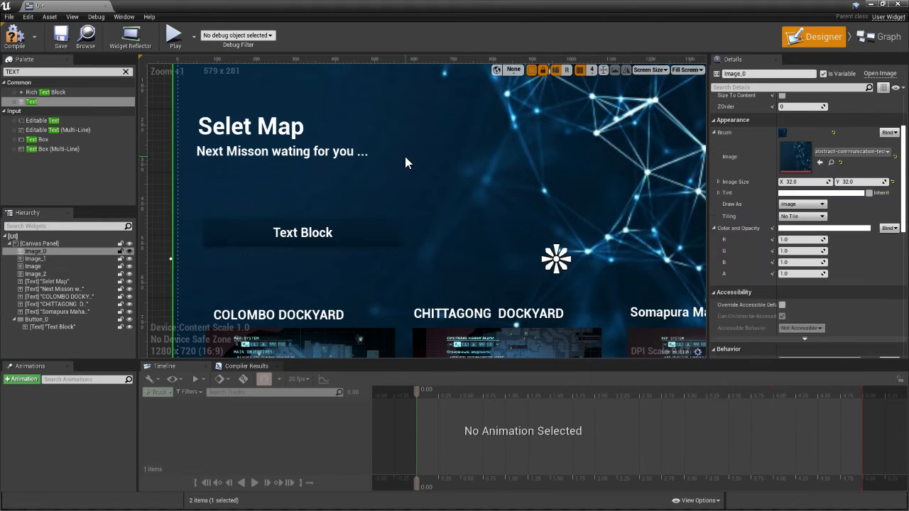
scroll(408, 163, "down", 4)
left_click(219, 124)
scroll(219, 124, "up", 3)
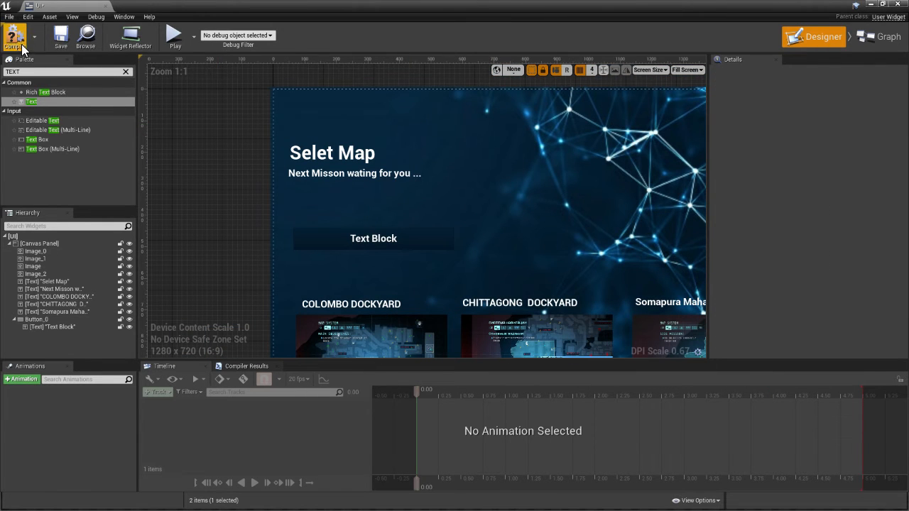
left_click(62, 35)
Set the button's Background Color to the sampled dark blue, hex sRGB 062237FF, and save the widget
left_click(369, 235)
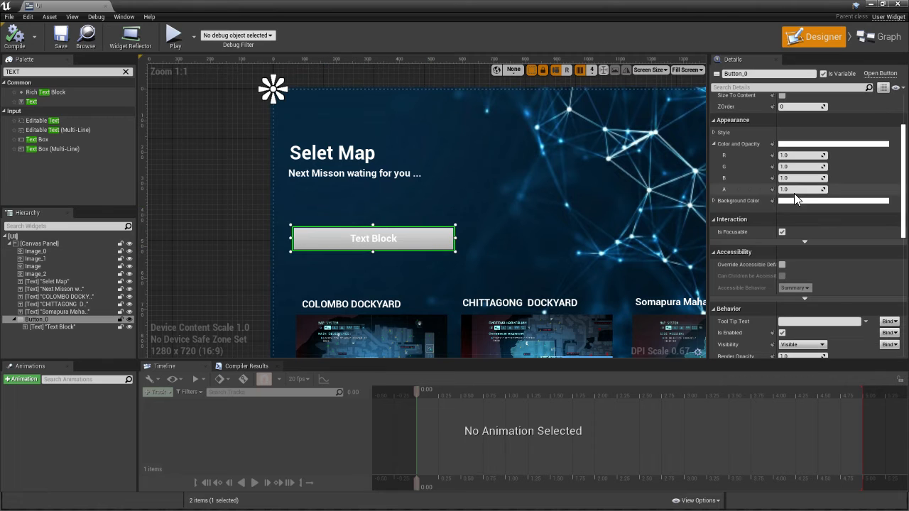
left_click(816, 201)
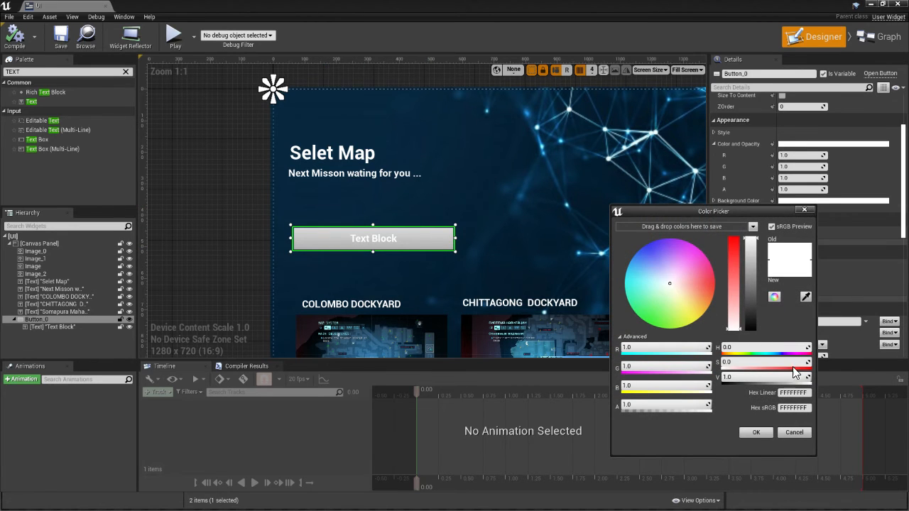
left_click(805, 296)
left_click(473, 197)
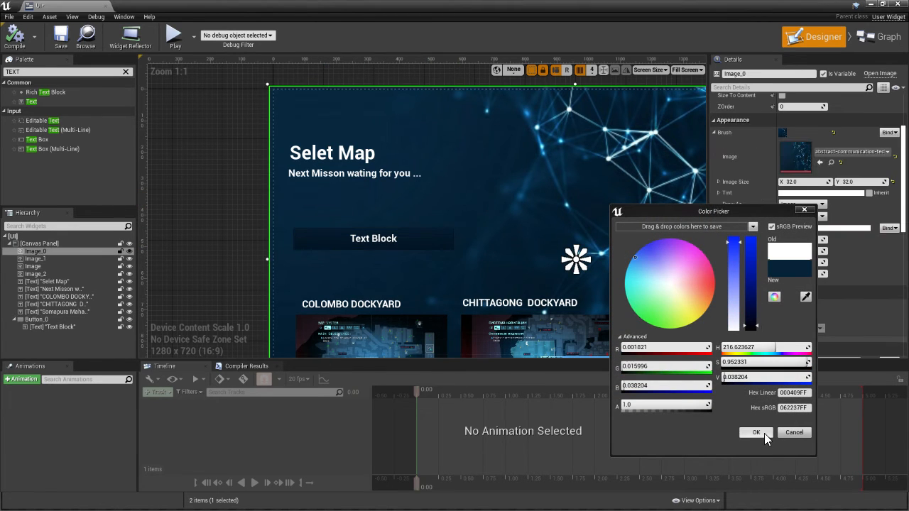
left_click(756, 432)
left_click(54, 47)
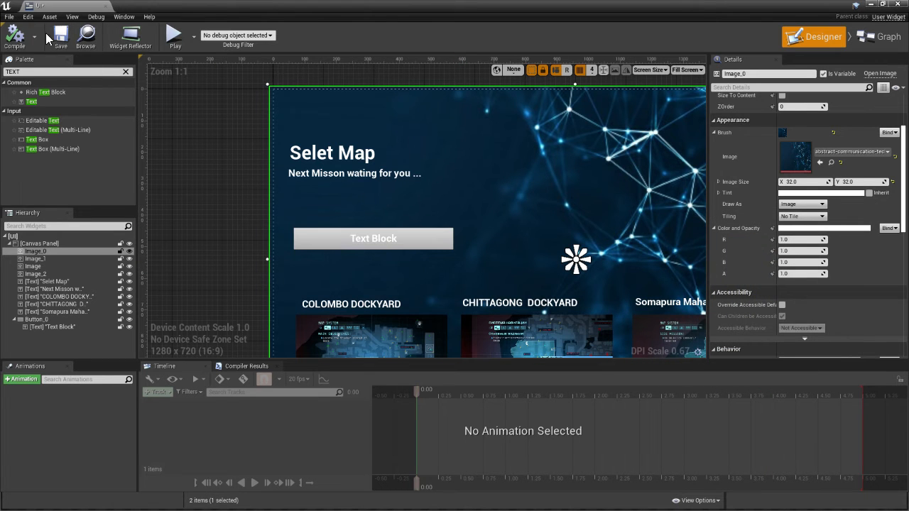
Try a Background Color for the button sampled from the background image, darkened to black, hex sRGB 000000FF
scroll(265, 186, "down", 4)
scroll(338, 237, "up", 3)
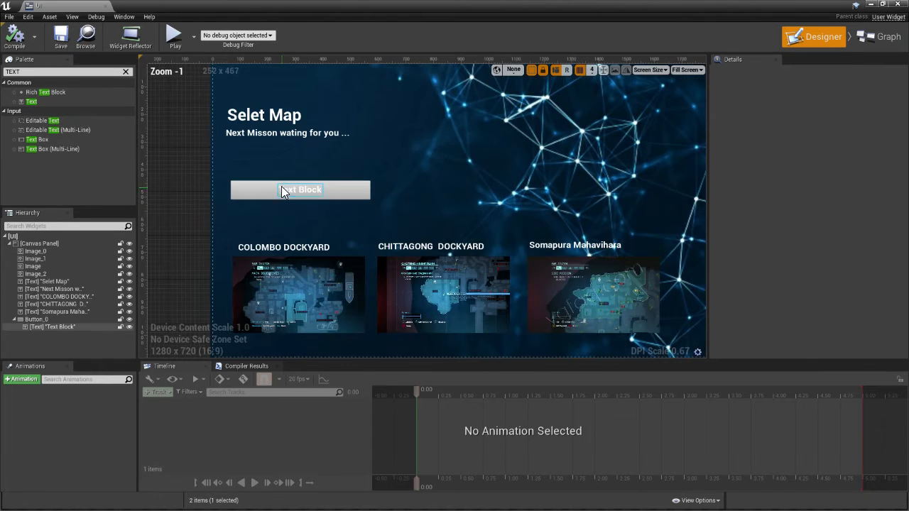
left_click(281, 186)
scroll(404, 205, "up", 4)
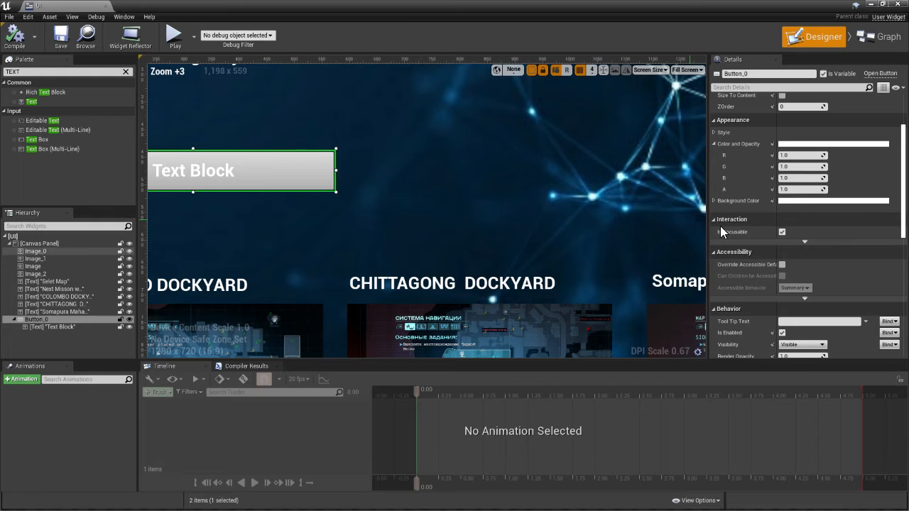
left_click(794, 200)
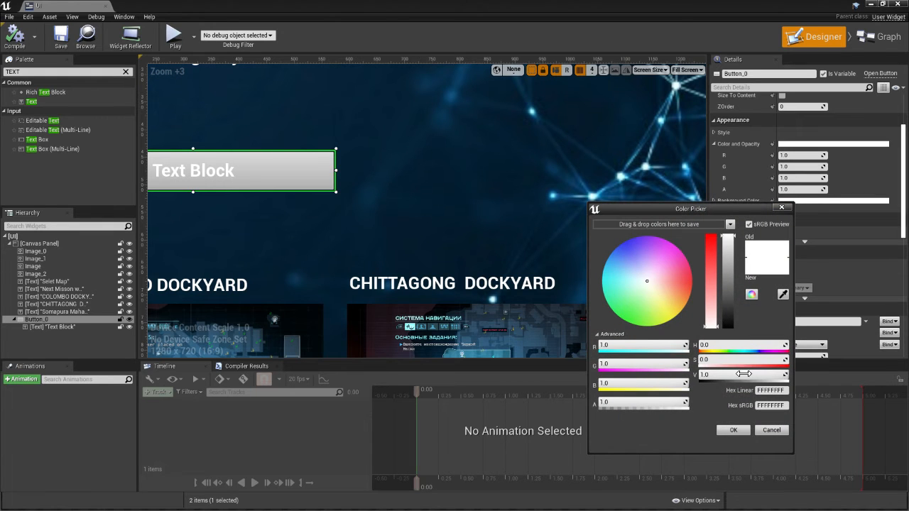
left_click(782, 294)
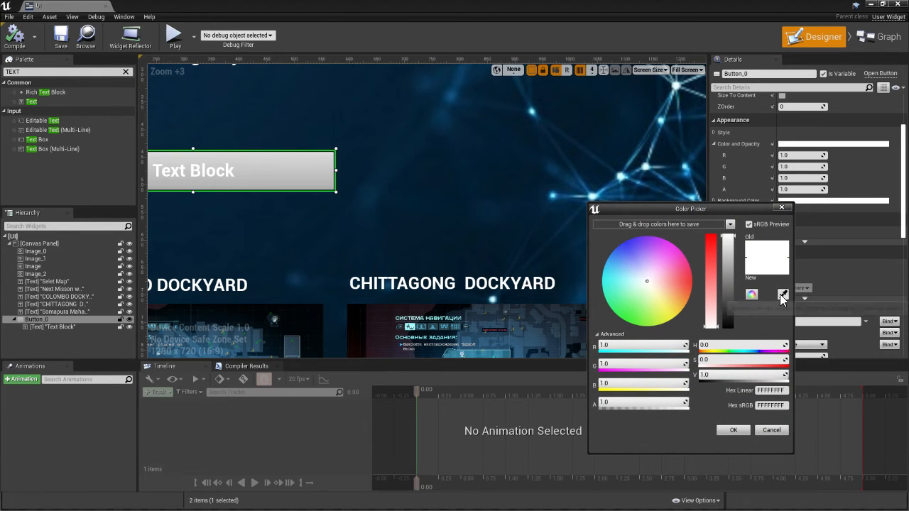
left_click(356, 130)
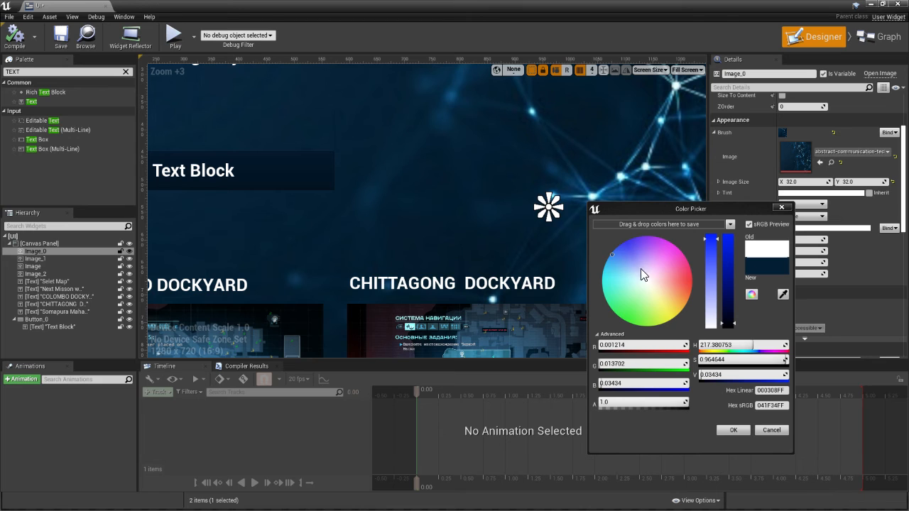
left_click_drag(611, 252, 593, 240)
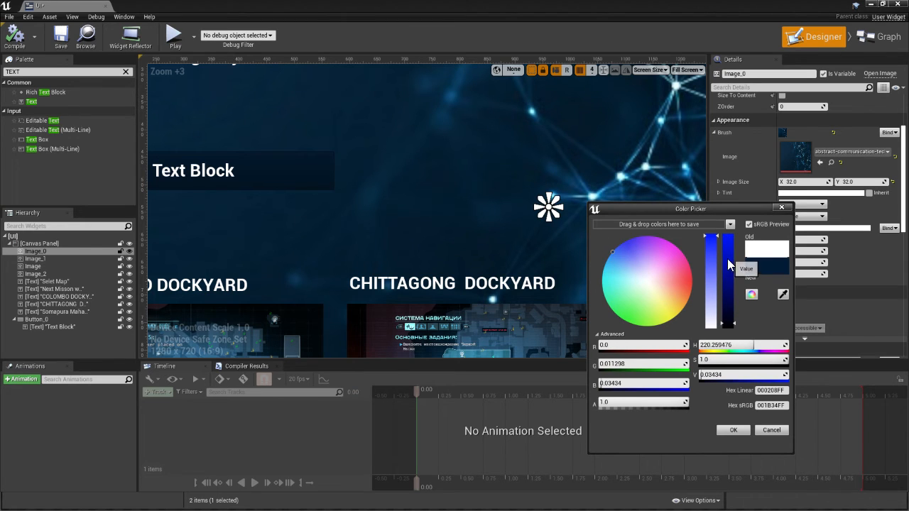
left_click_drag(730, 321, 731, 345)
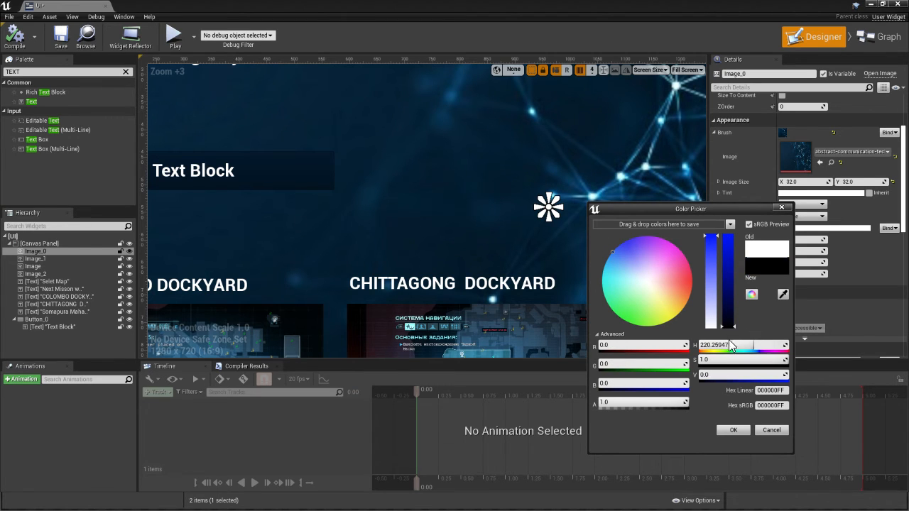
left_click(731, 431)
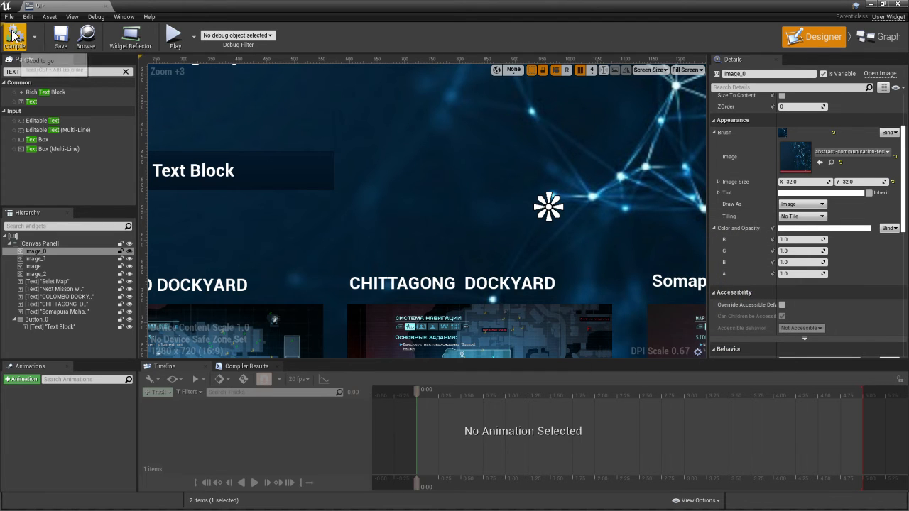
Examine the button's slot and appearance settings and the font and shadow settings of its text block
scroll(355, 196, "down", 4)
left_click(264, 190)
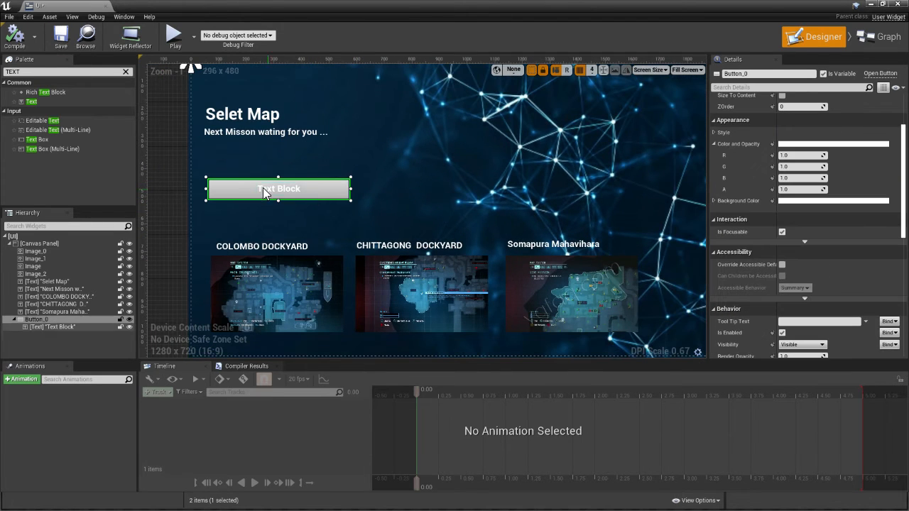
scroll(757, 159, "up", 5)
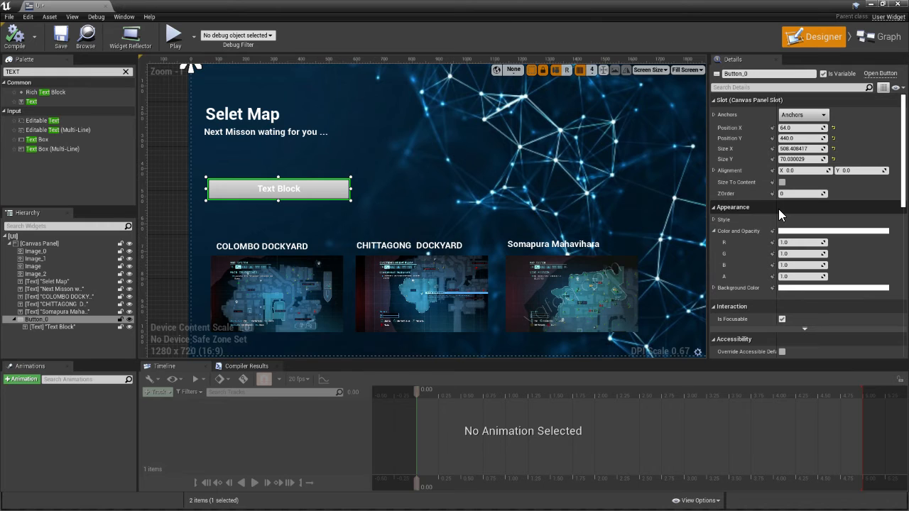
scroll(639, 253, "down", 3)
scroll(458, 239, "up", 4)
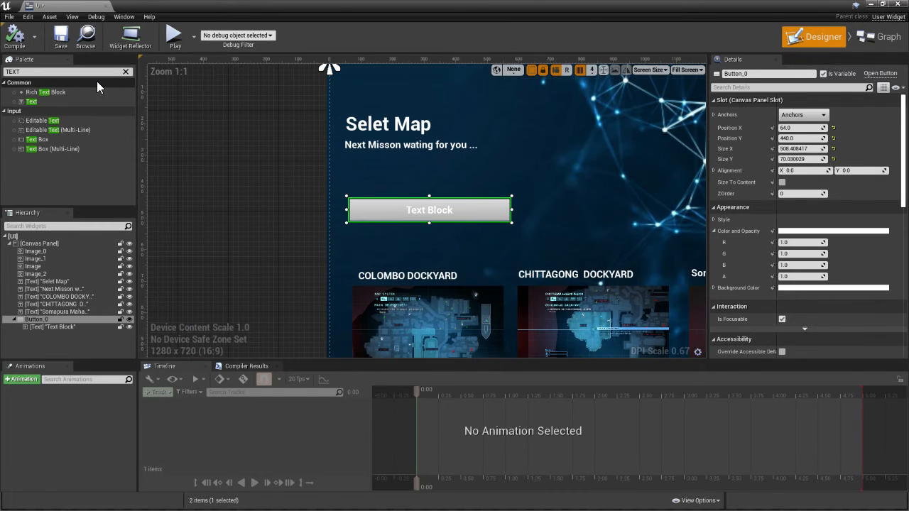
left_click(127, 72)
scroll(502, 226, "up", 3)
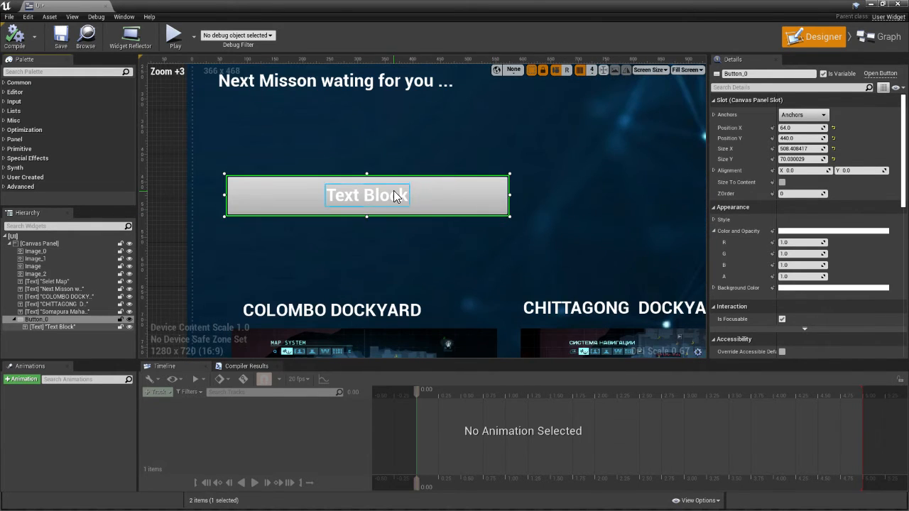
left_click(393, 191)
scroll(811, 264, "down", 5)
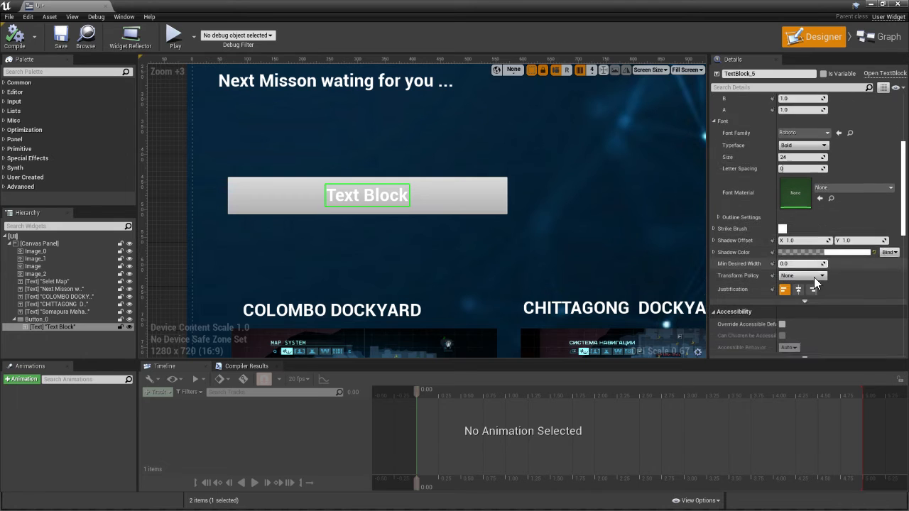
Set the button's Background Color to dark blue, hex sRGB 0C0070FF, then compile and save the widget
left_click(500, 207)
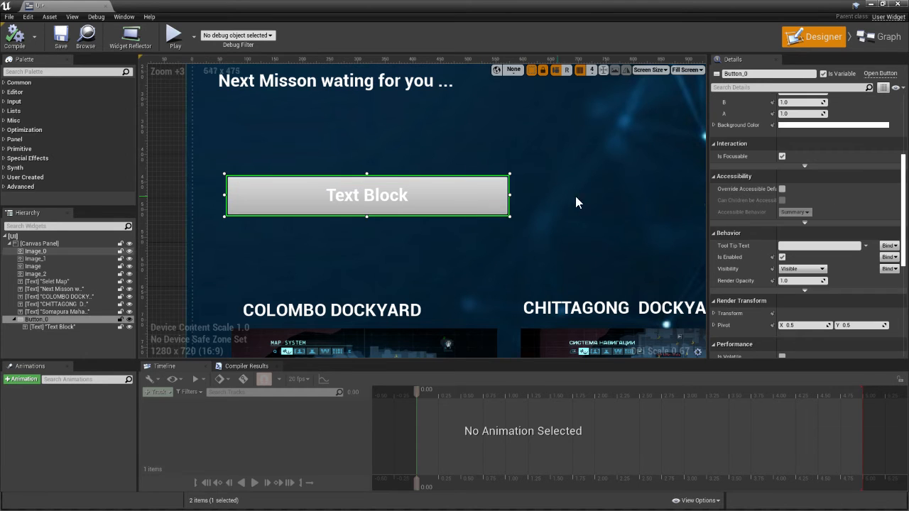
left_click(810, 126)
left_click_drag(674, 217, 609, 101)
left_click_drag(745, 164, 760, 229)
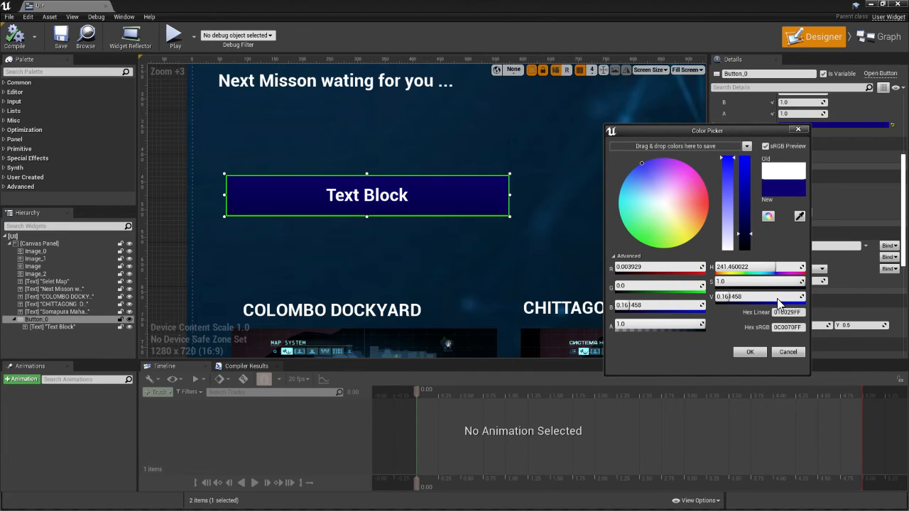
left_click(747, 352)
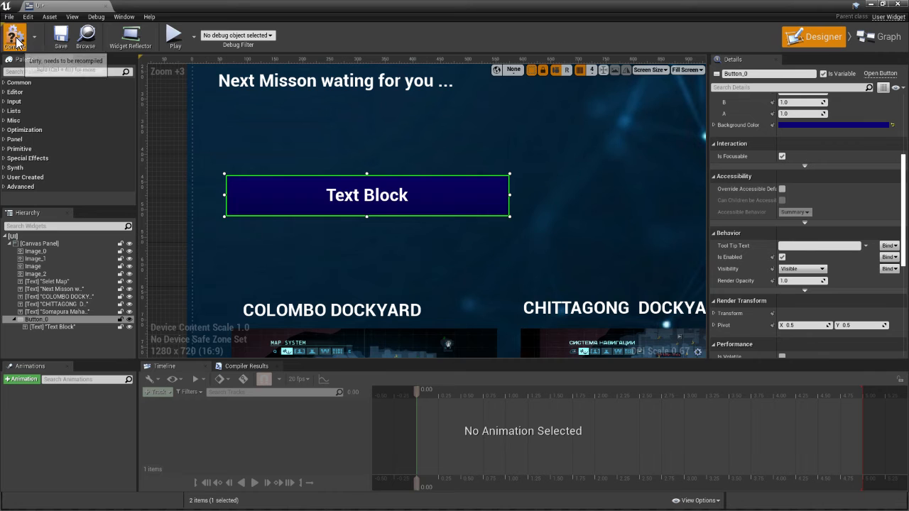
left_click(56, 39)
left_click(599, 125)
scroll(353, 158, "down", 4)
scroll(353, 157, "up", 4)
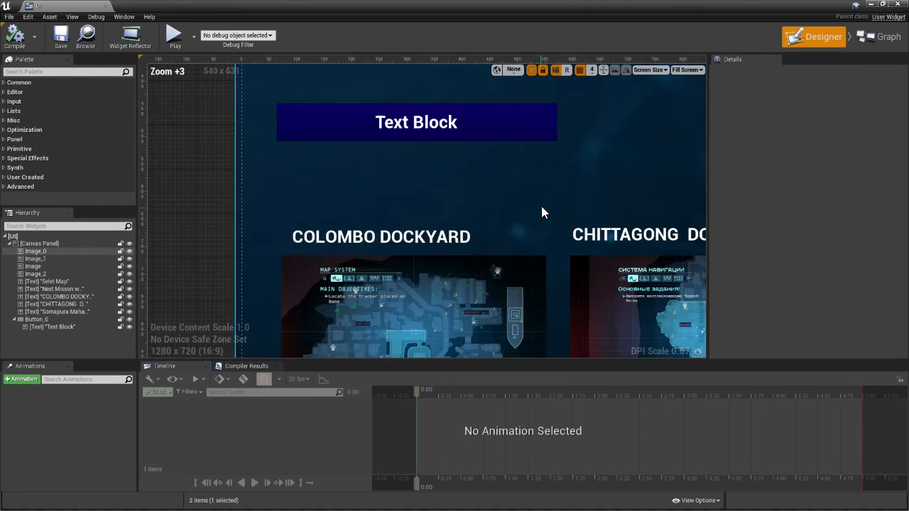
Try to shift the button's Background Color to a greener dark blue, hex sRGB 003770FF, and recompile the widget
left_click(507, 128)
left_click(802, 125)
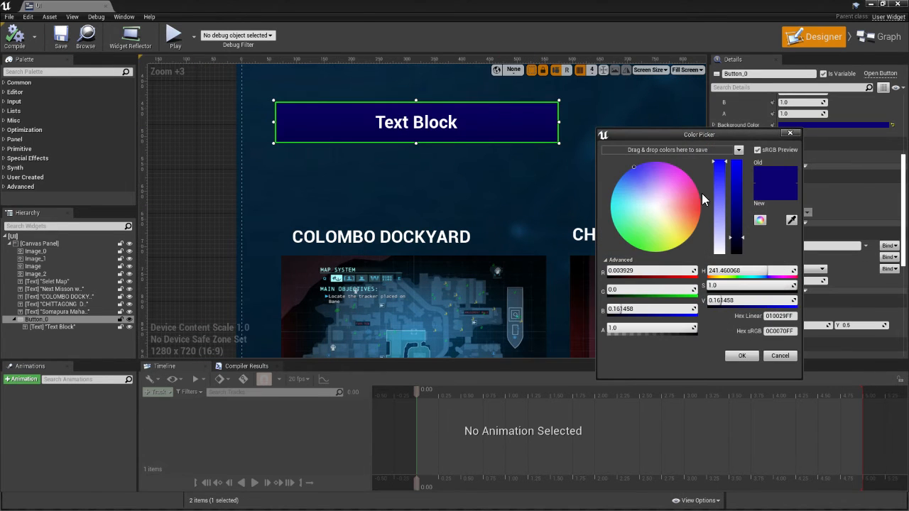
left_click_drag(637, 168, 612, 161)
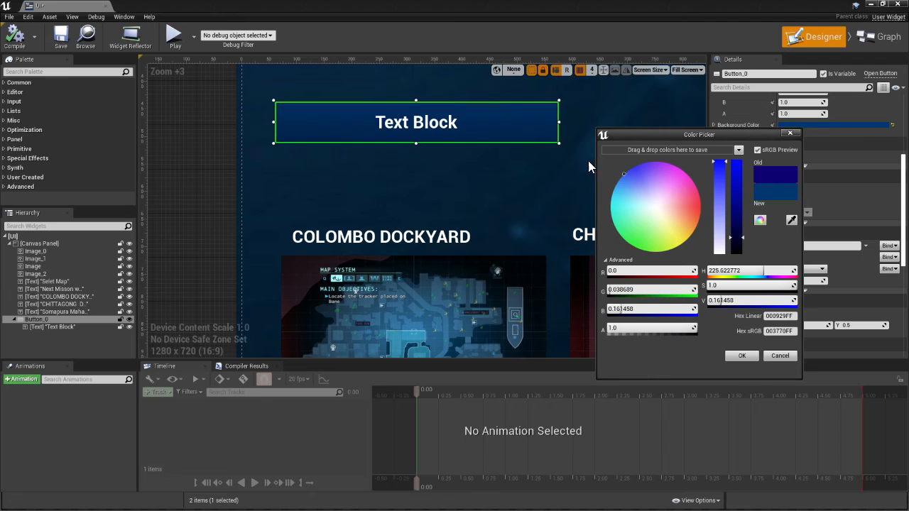
left_click(217, 133)
scroll(216, 132, "down", 3)
scroll(216, 132, "down", 1)
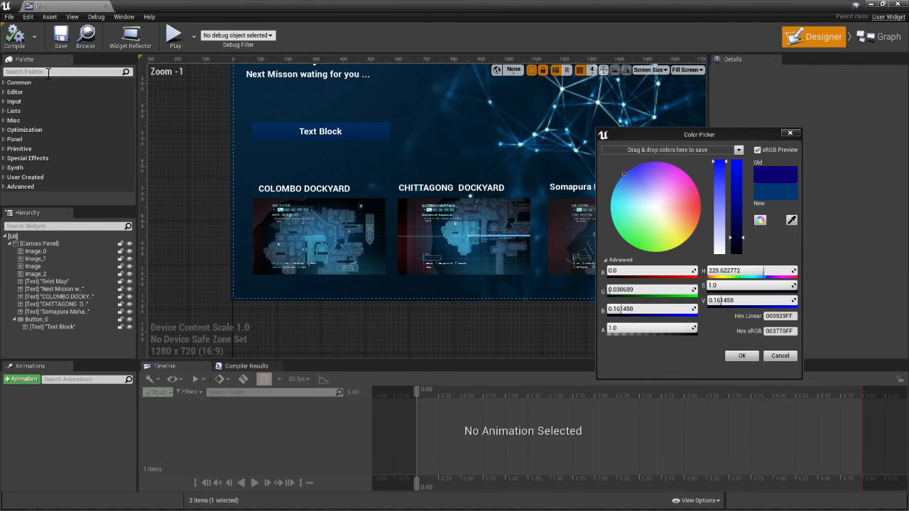
left_click(741, 356)
left_click(14, 36)
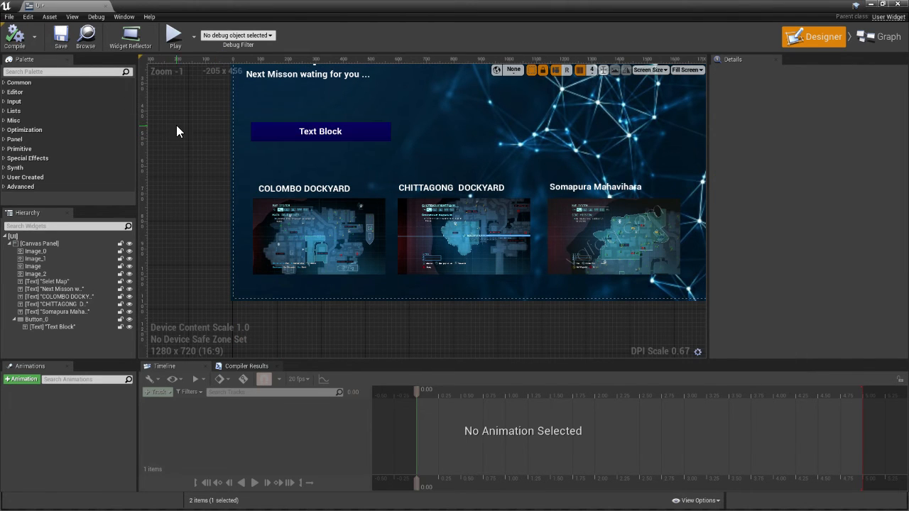
Change the text of the button's text block to "Play"
scroll(381, 183, "down", 6)
scroll(568, 193, "up", 3)
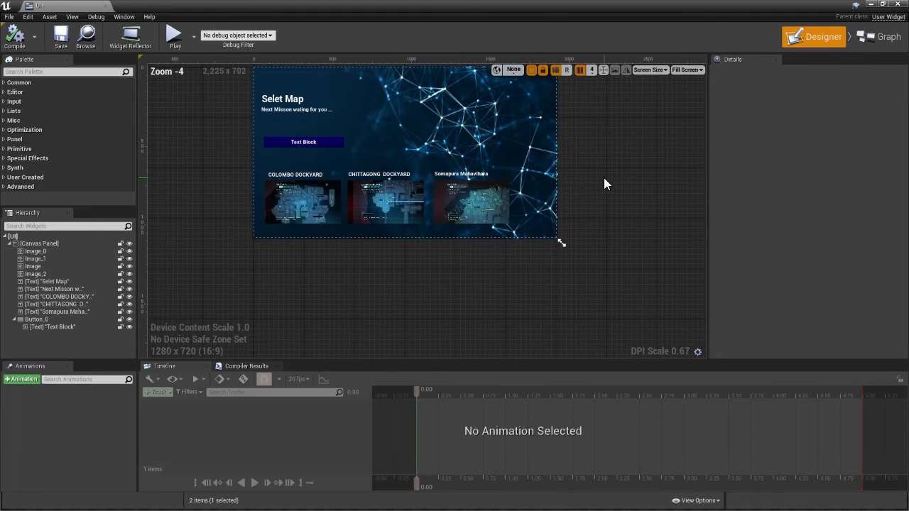
left_click(294, 141)
scroll(398, 154, "up", 5)
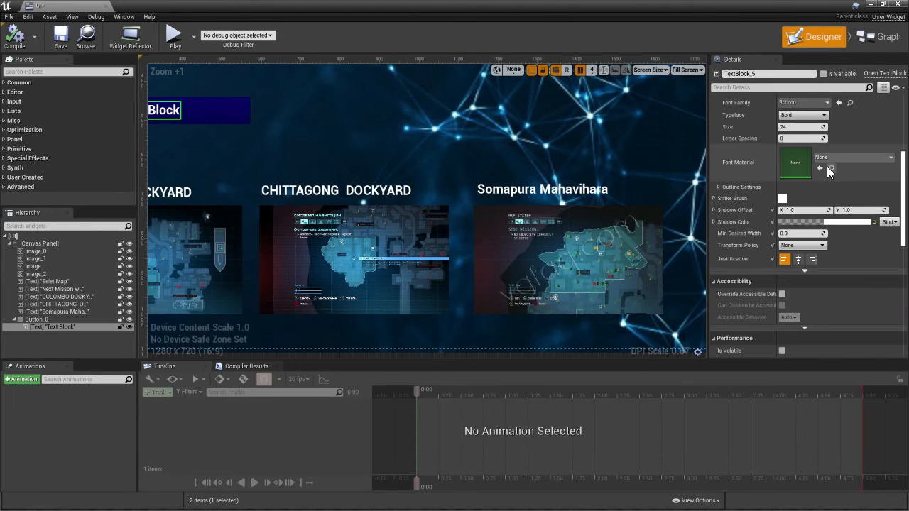
scroll(829, 171, "up", 4)
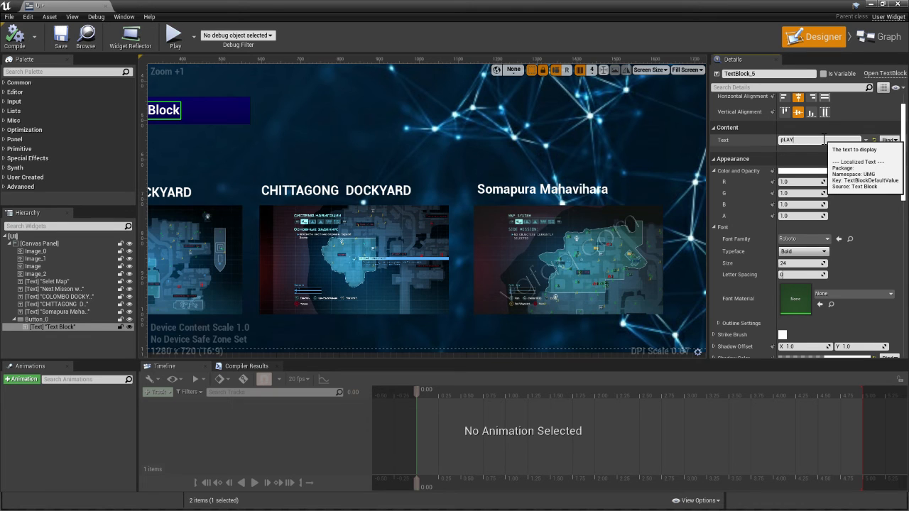
key("Return")
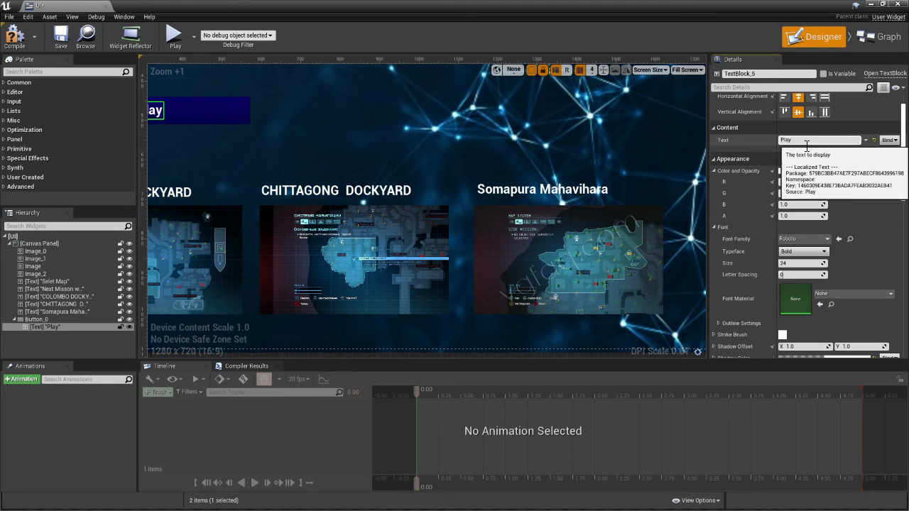
left_click_drag(353, 145, 512, 178)
scroll(513, 179, "down", 1)
scroll(498, 176, "down", 4)
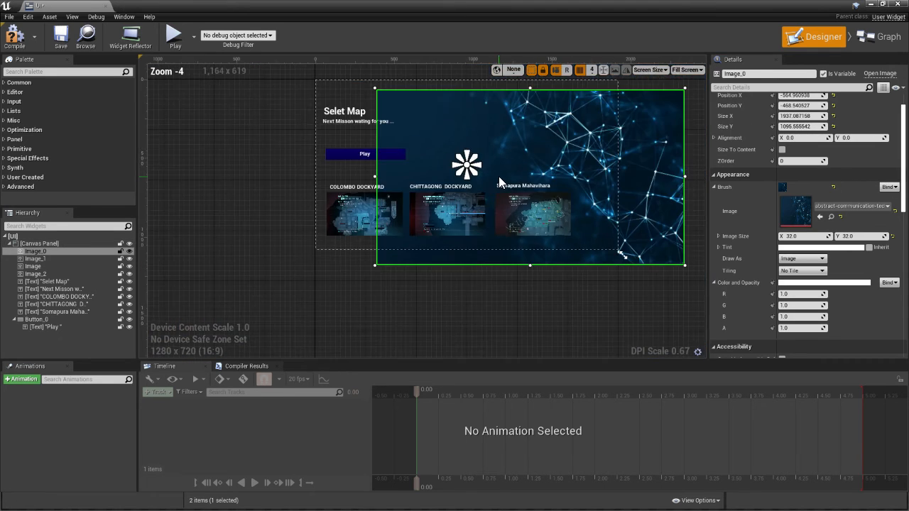
key("ctrl+z")
scroll(254, 128, "up", 3)
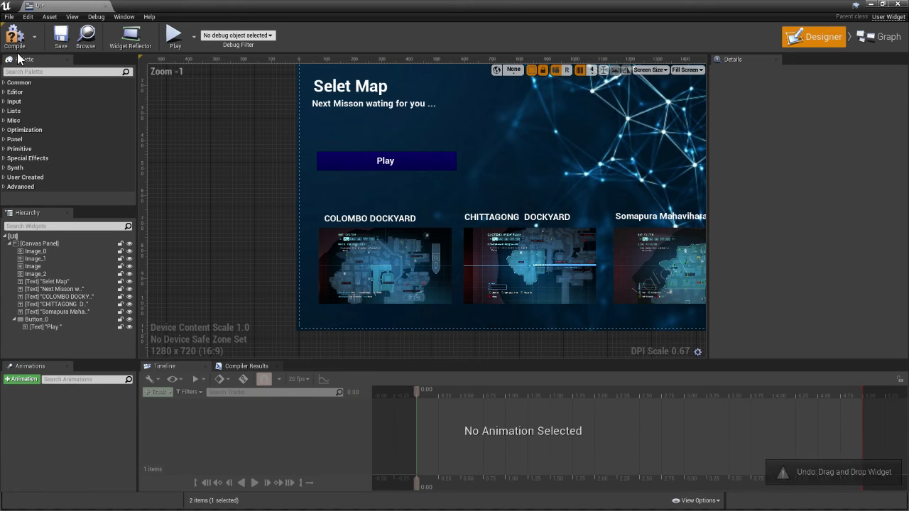
Set the Play button's Background Color to a muted dark blue, about hex sRGB 003970FF, then compile and save the widget
left_click(363, 160)
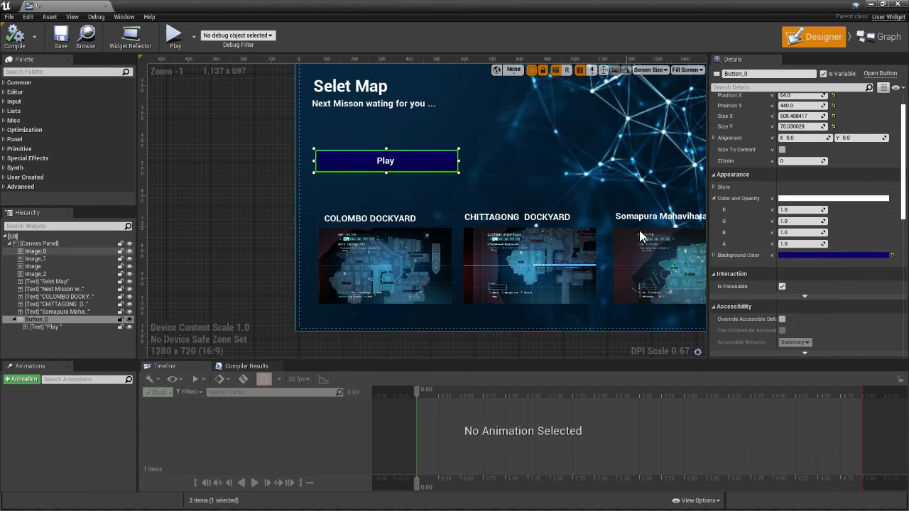
left_click(817, 255)
left_click(642, 283)
left_click_drag(642, 281, 613, 270)
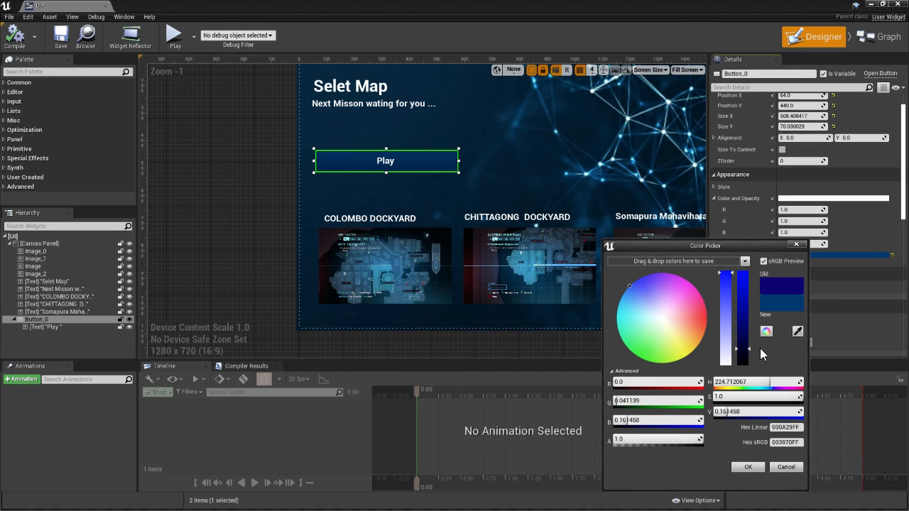
left_click_drag(749, 349, 747, 351)
left_click(747, 467)
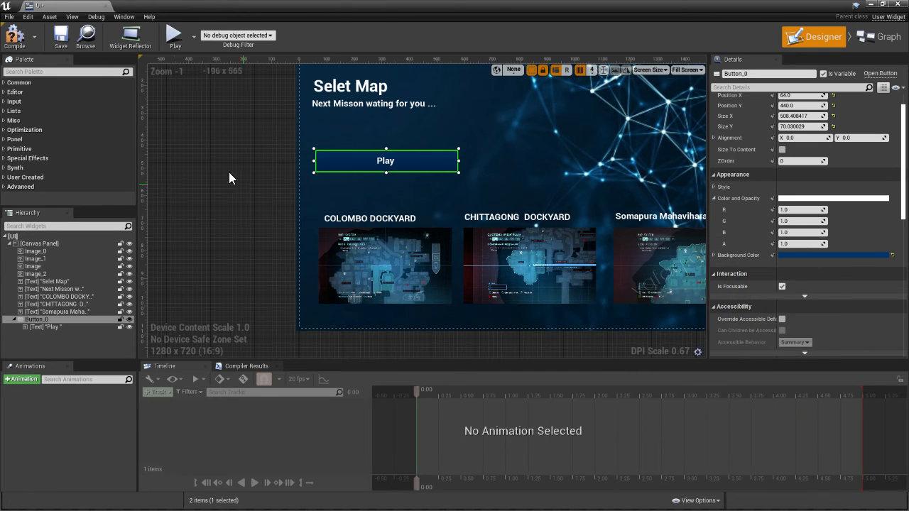
left_click(193, 132)
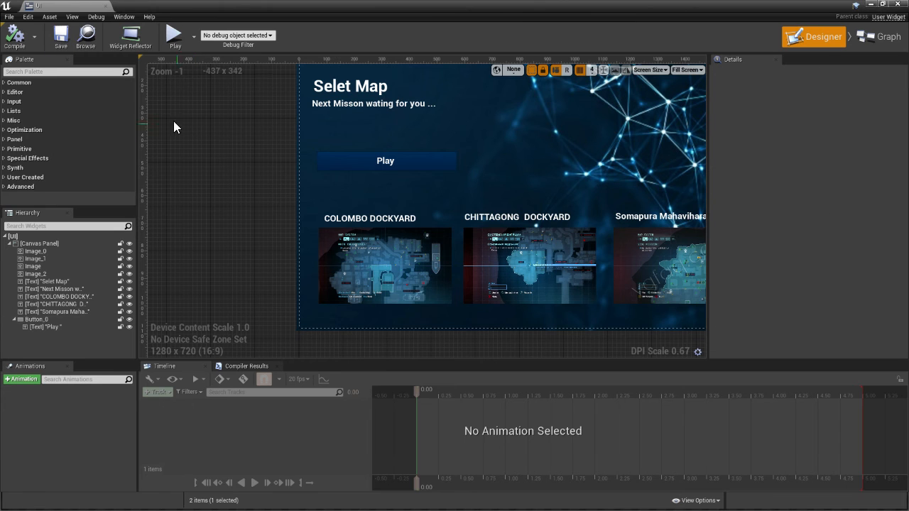
Switch to the level editor, run the level to test the map selection screen and its Play button, then stop the play session
left_click(872, 4)
left_click(546, 45)
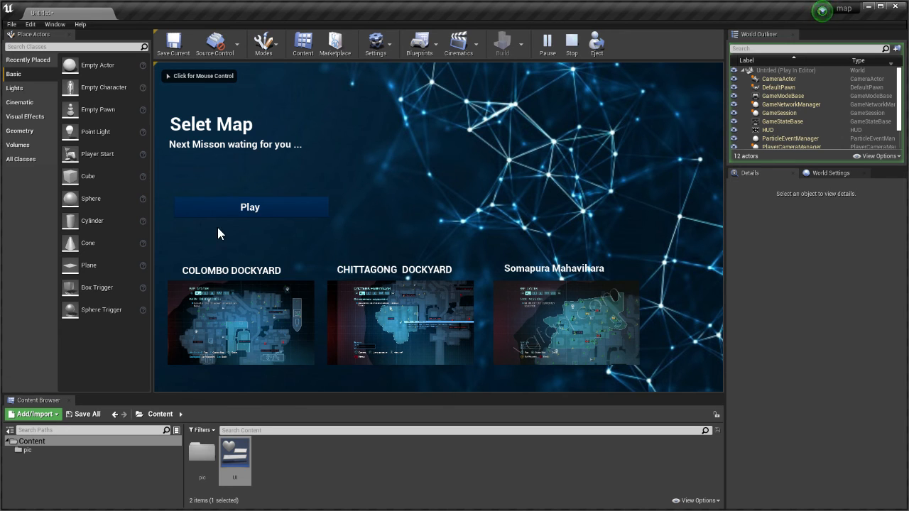
left_click(264, 205)
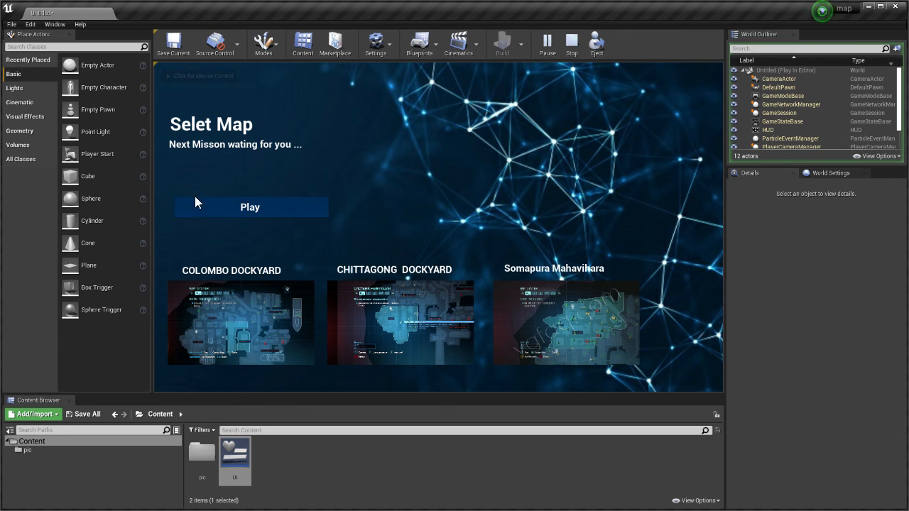
left_click(614, 342)
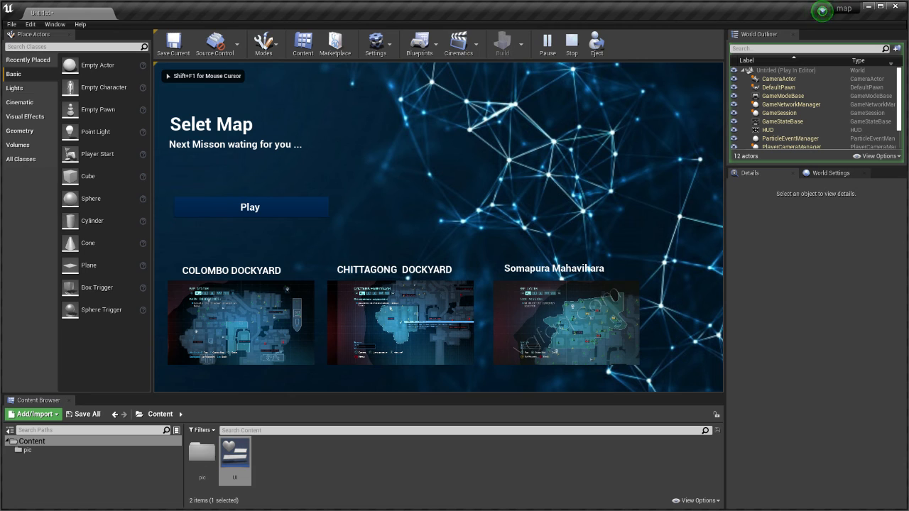
key("super")
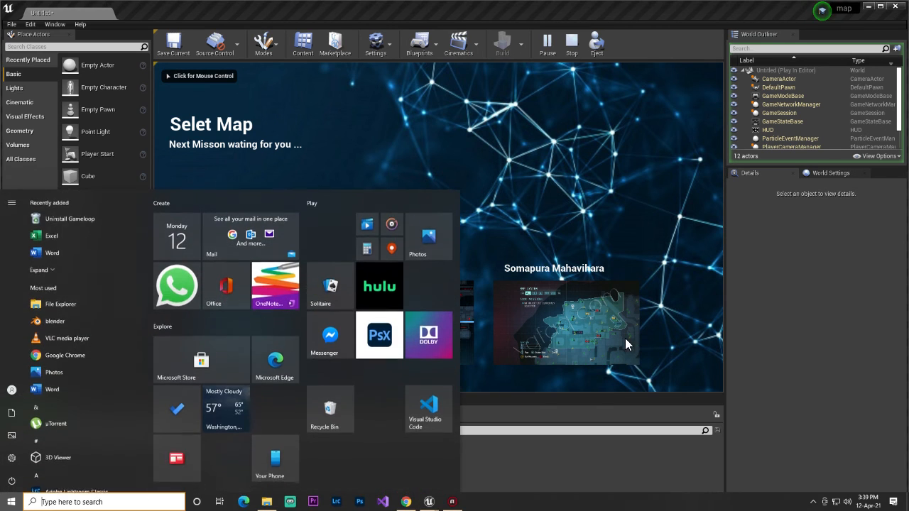
left_click(568, 463)
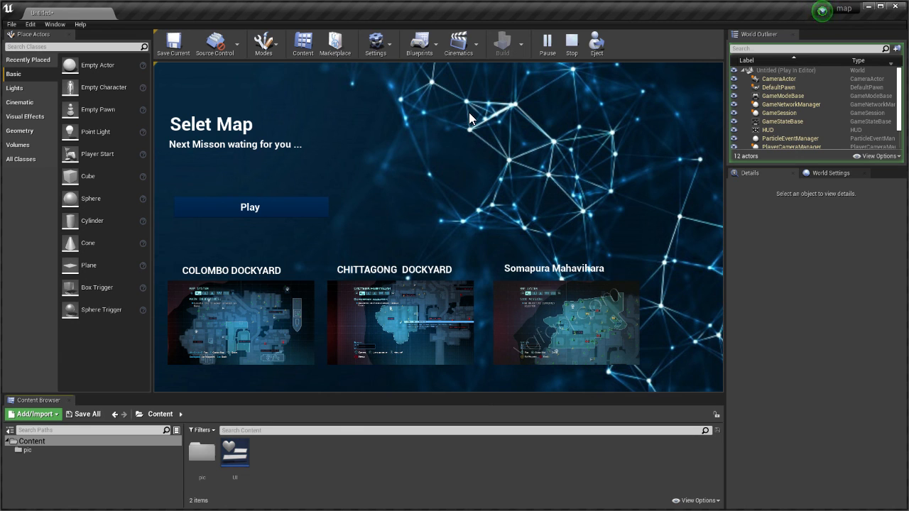
left_click(572, 42)
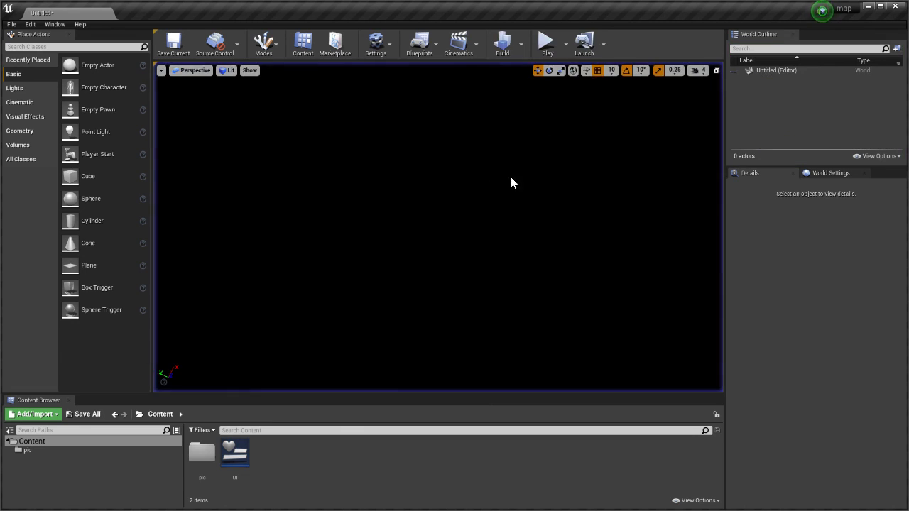
key("super")
left_click(451, 502)
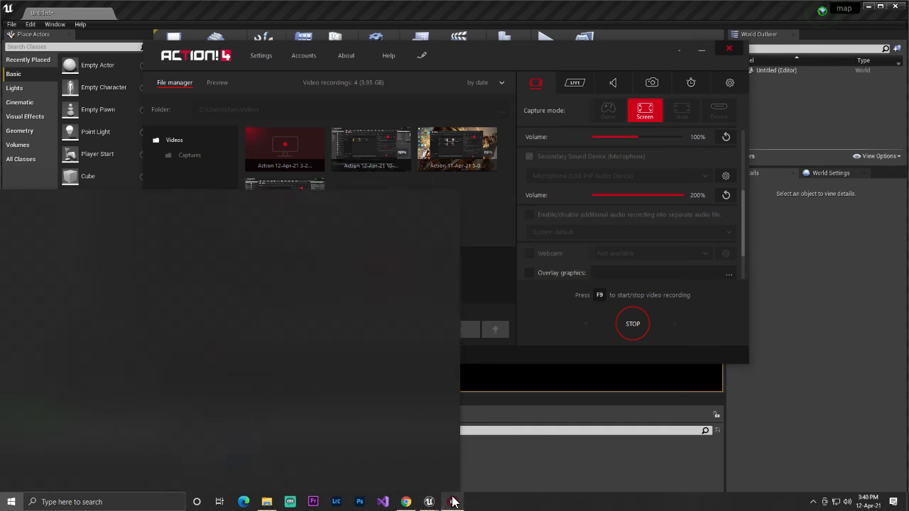